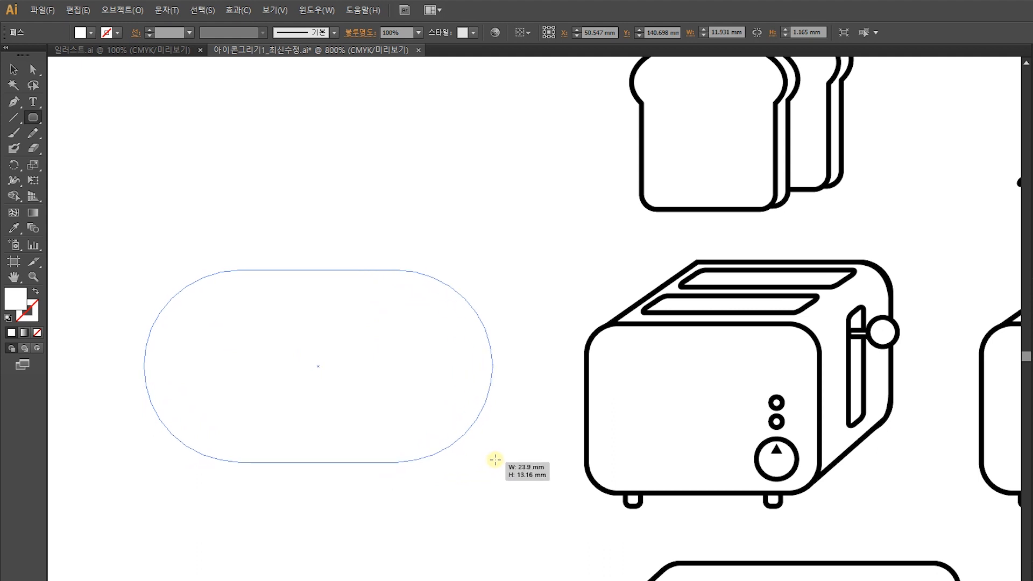
Draw a rounded rectangle about 23.1 mm wide and 15.9 mm high left of the toaster, adjusting its corner radius while drawing
key("Left")
key("Up")
key("Up")
key("Up")
key("Up")
key("Up")
key("Up")
key("Up")
key("Up")
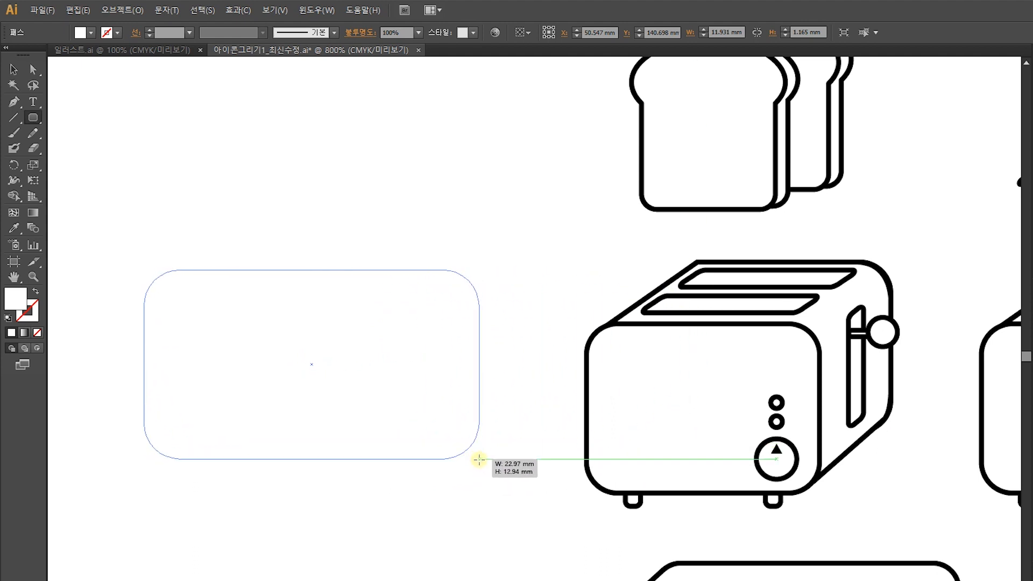
key("Left")
key("Up")
key("Up")
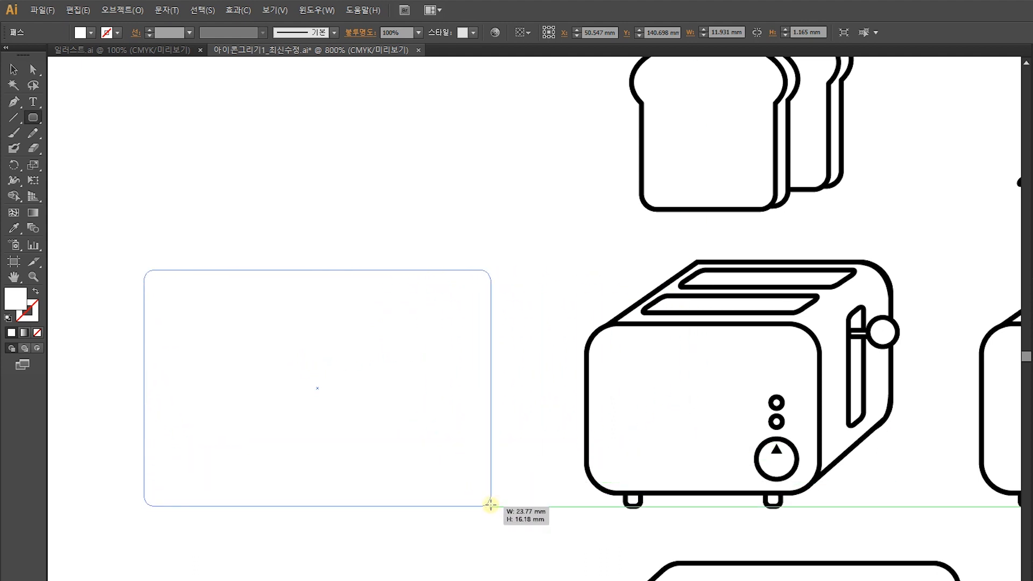
key("Up")
key("Up")
key("Up")
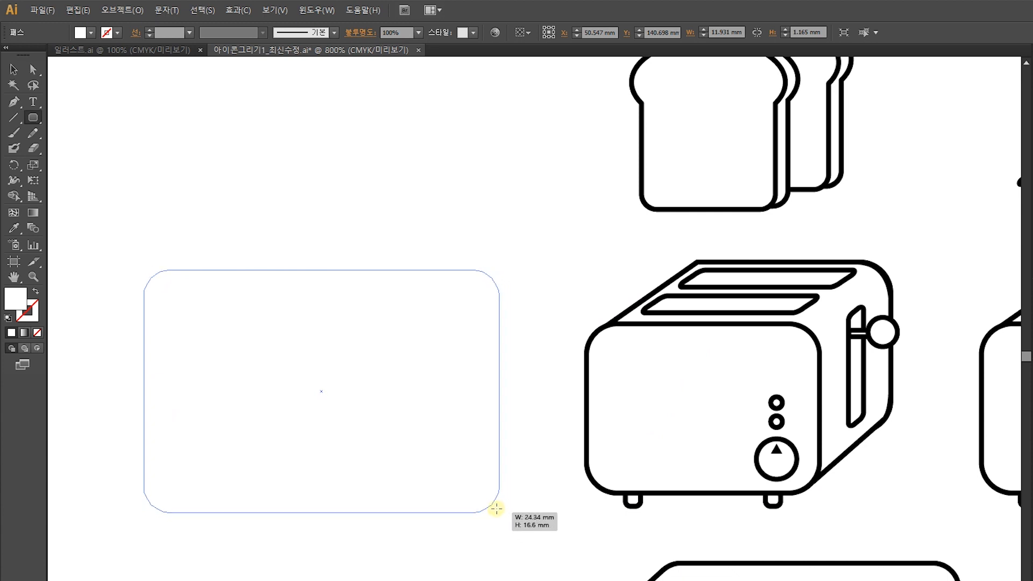
key("Up")
key("Up")
key("Up")
key("Down")
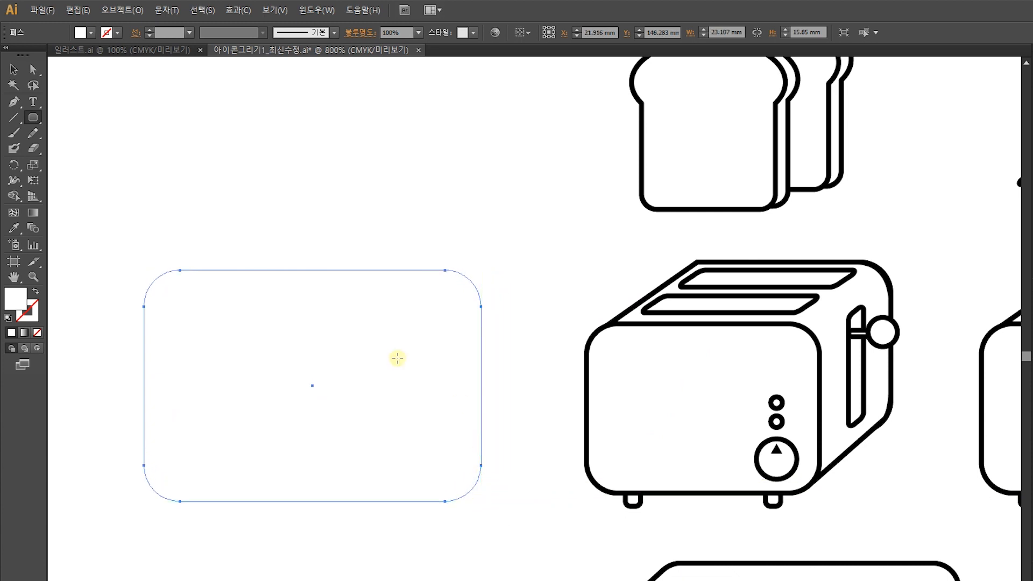
Give the rounded rectangle a red stroke with colour c90000
double_click(30, 309)
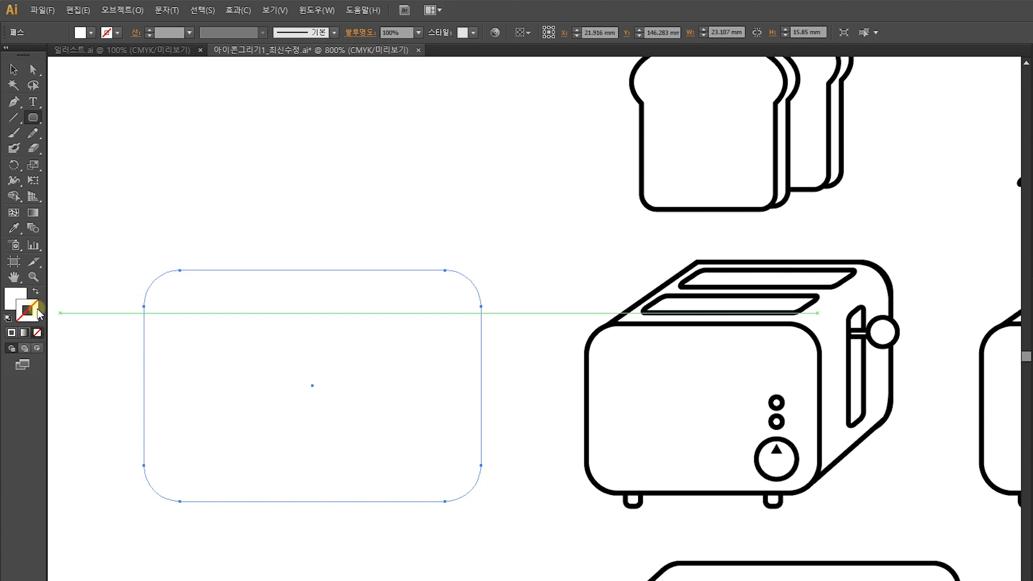
left_click_drag(607, 404, 757, 344)
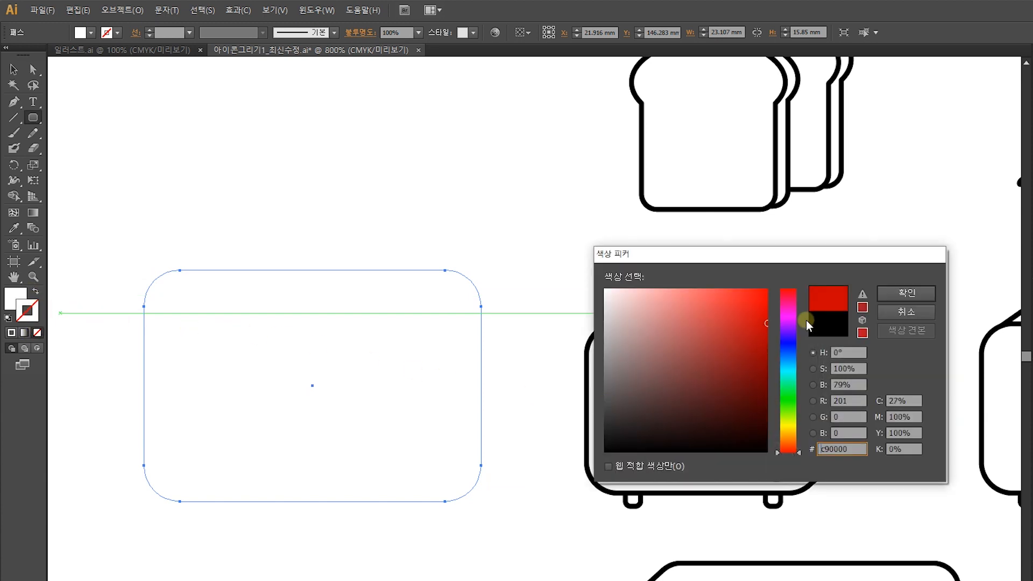
left_click(907, 294)
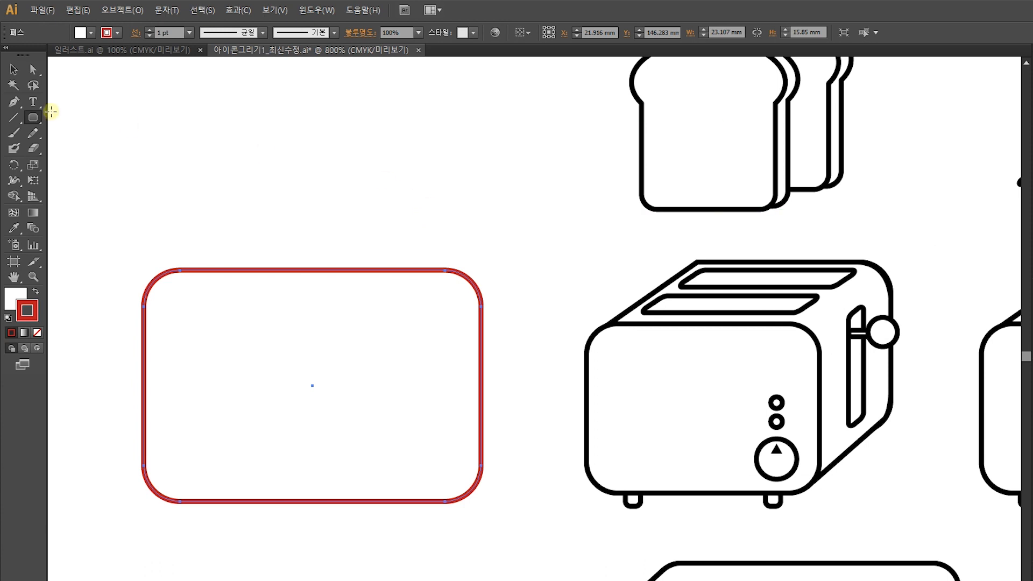
Try to narrow the red rounded rectangle by scaling it from its right side, and undo the scaling
left_click(14, 69)
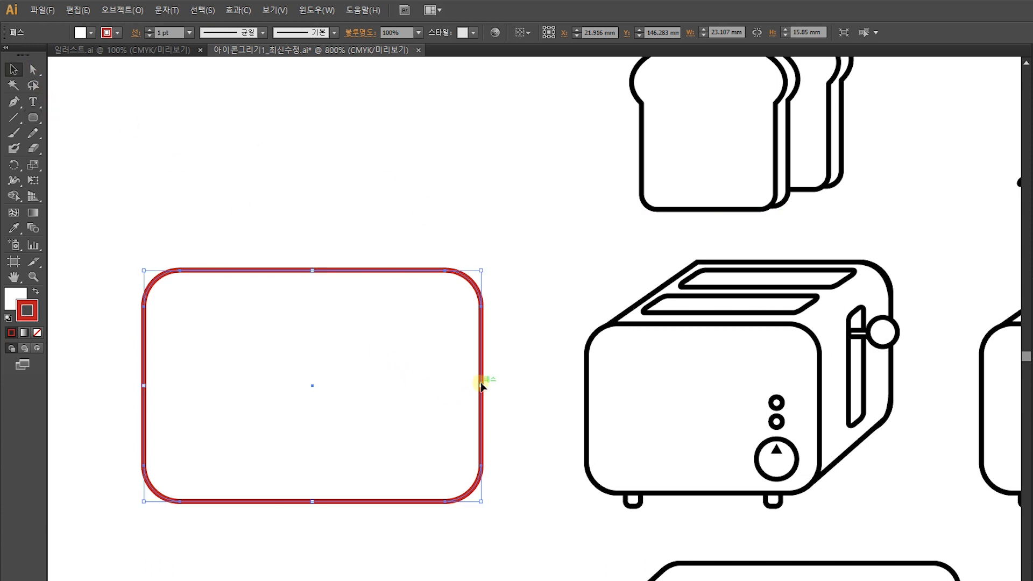
left_click_drag(481, 387, 464, 387)
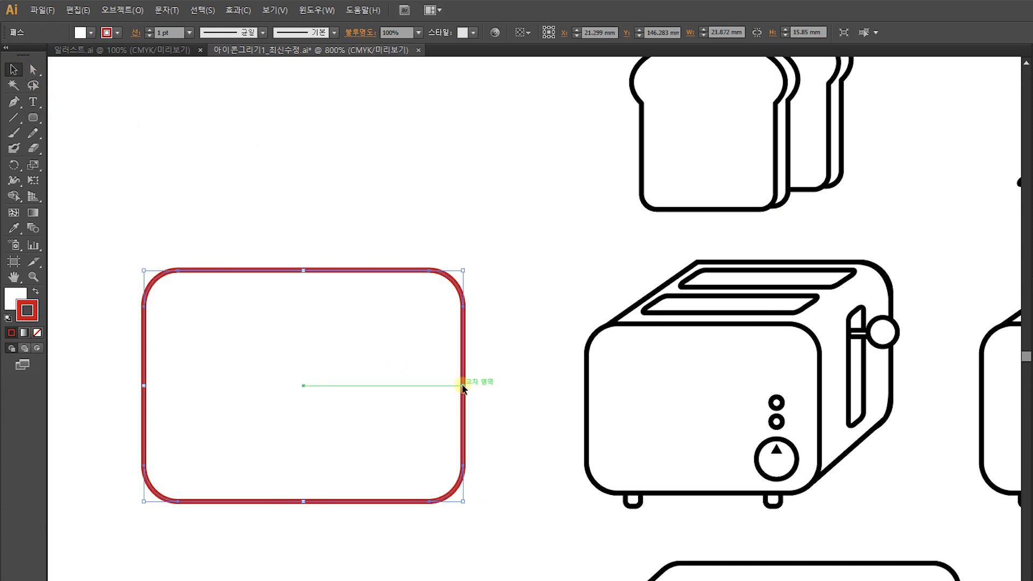
key("ctrl+z")
Narrow the red rectangle to about 21.4 mm by moving only its right-hand anchor points inward, keeping the corner shapes
left_click(33, 69)
left_click_drag(341, 214, 539, 554)
left_click_drag(482, 466, 457, 466)
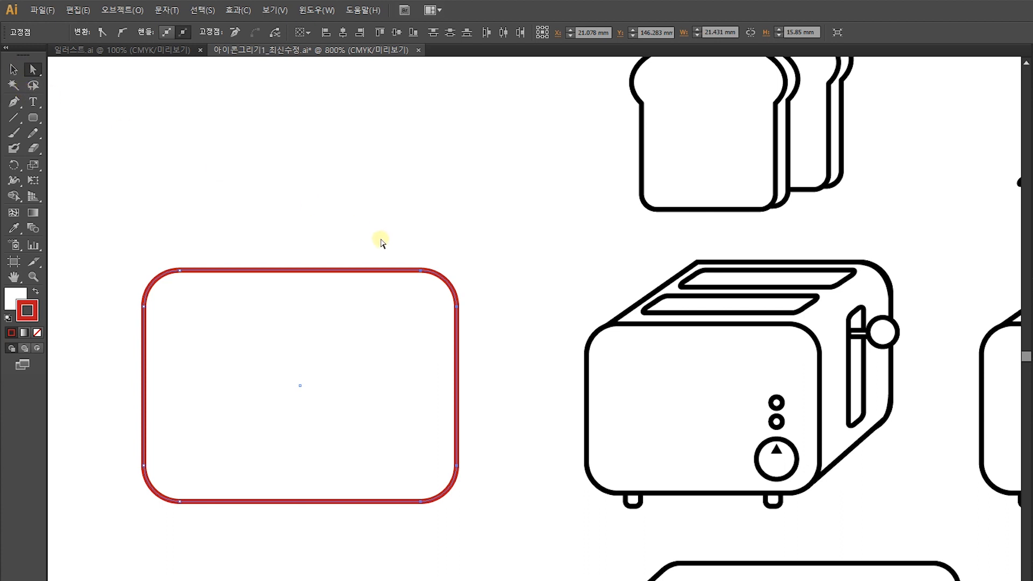
Try to narrow the red rectangle further by moving its right-hand anchor points inward, and undo that move
left_click(13, 69)
left_click(167, 181)
left_click_drag(167, 182, 445, 554)
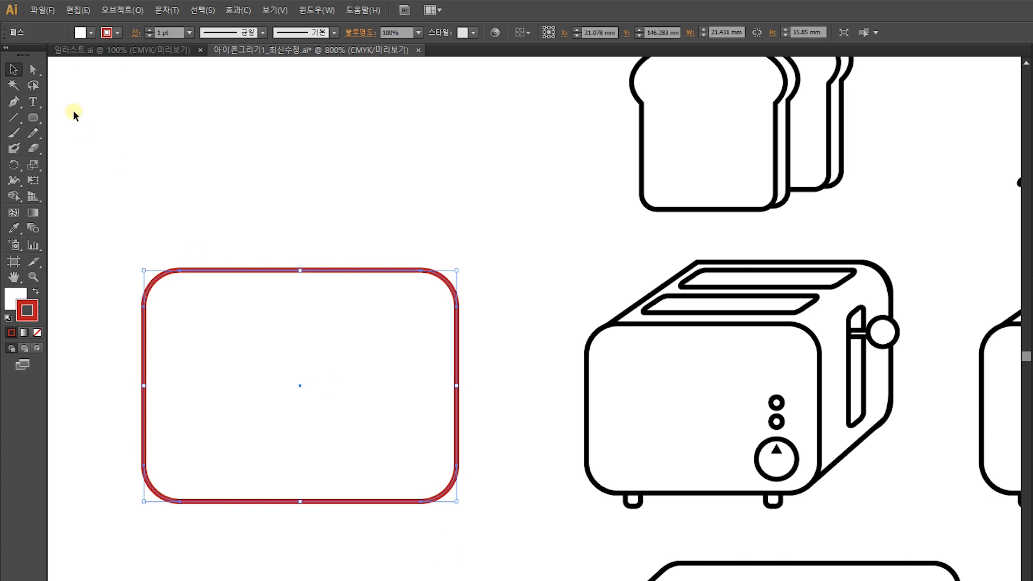
left_click(73, 111)
left_click(457, 383)
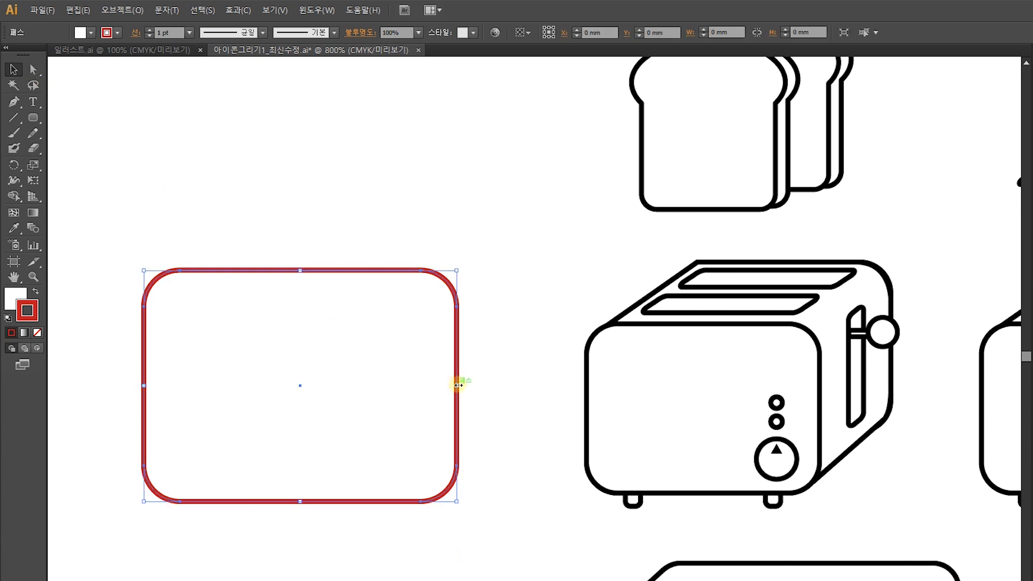
left_click(34, 69)
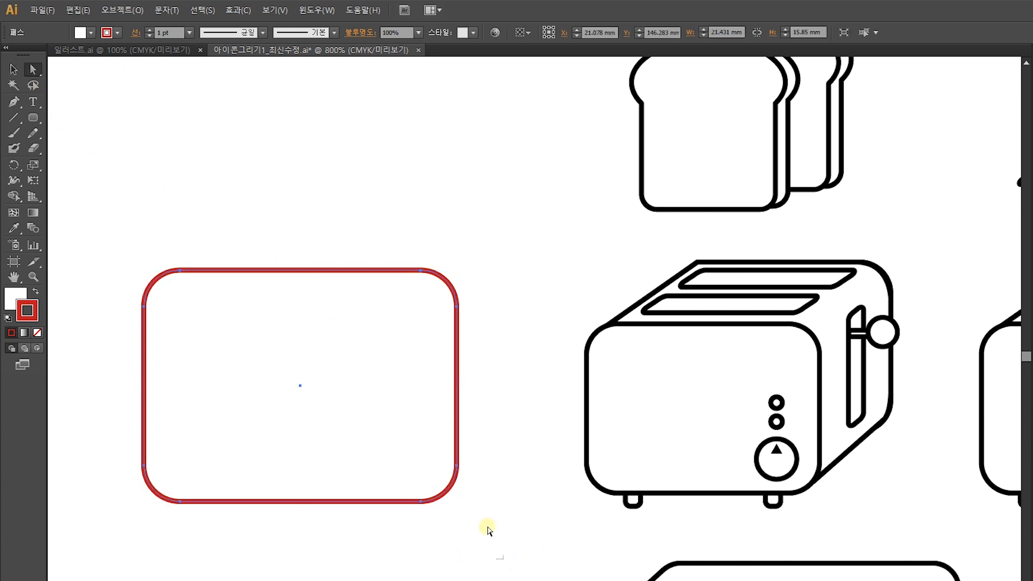
left_click_drag(456, 309, 430, 306)
key("ctrl+z")
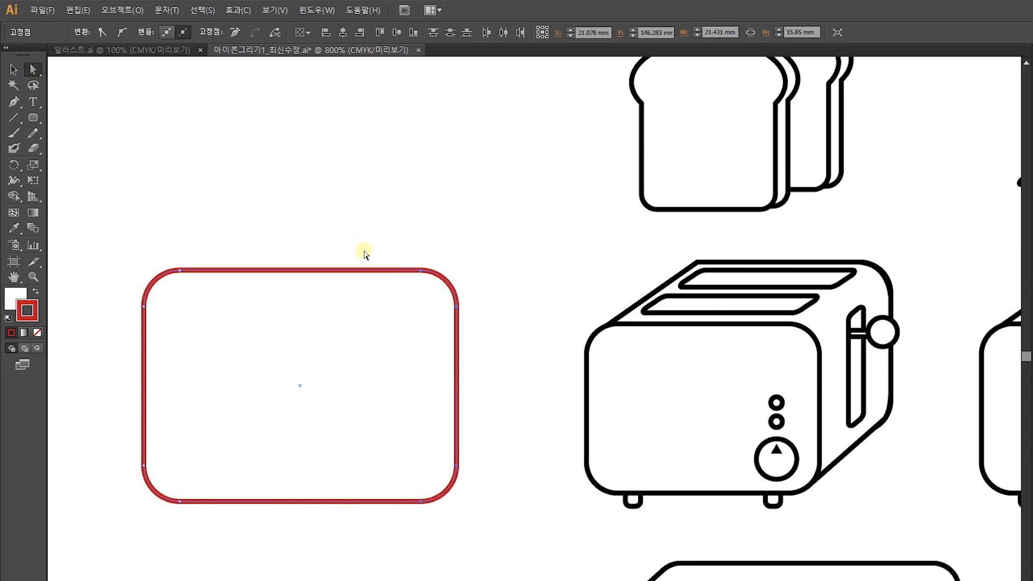
Move the whole red rectangle down and to the left, farther away from the reference toaster
left_click(14, 69)
left_click(205, 144)
left_click_drag(329, 332, 271, 363)
left_click_drag(467, 364, 522, 321)
Duplicate the red rectangle and place the copy behind the original, offset up and to the right
left_click_drag(327, 360, 444, 276)
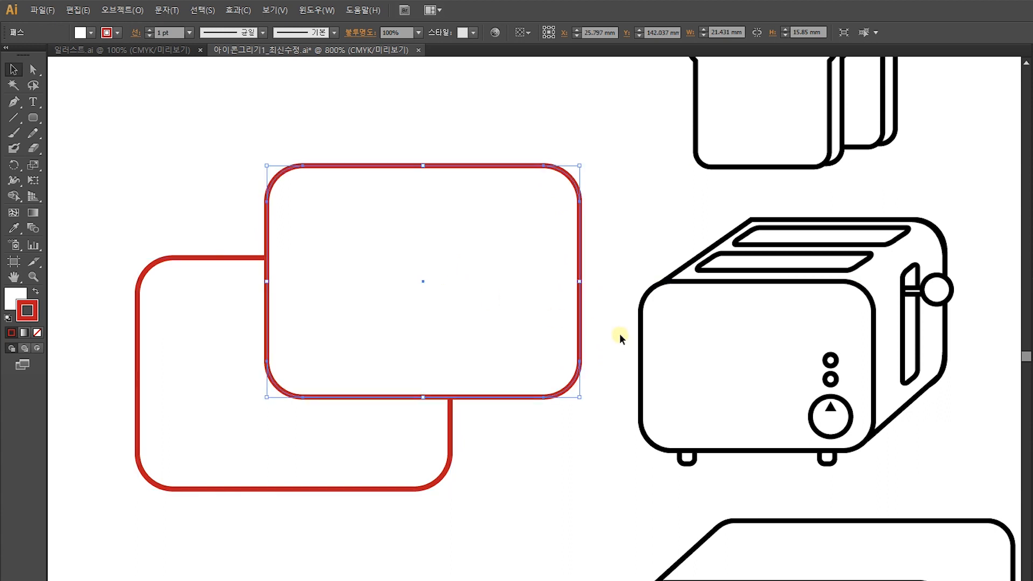
key("ctrl+bracketleft")
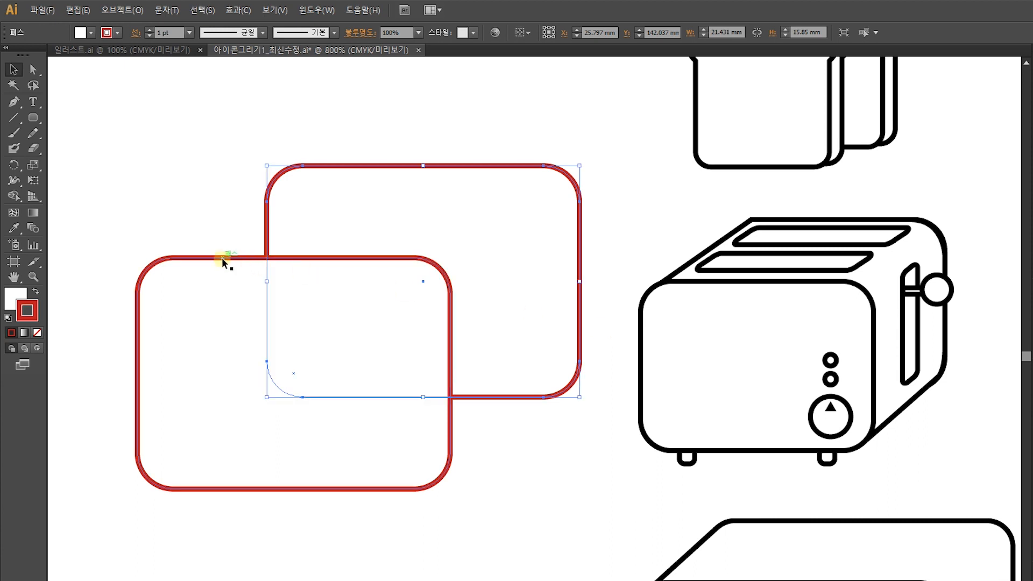
left_click(554, 125)
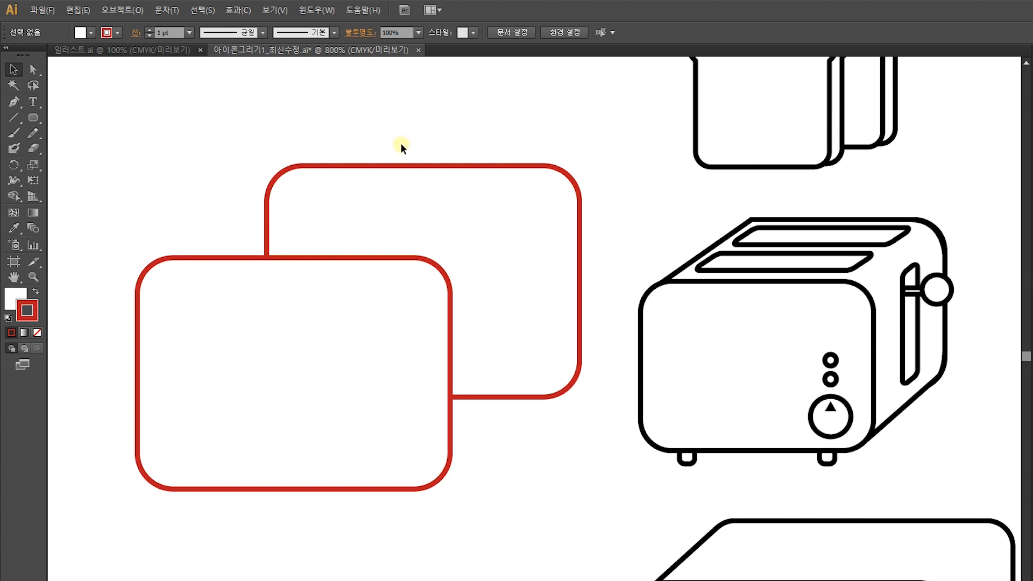
left_click_drag(475, 243, 444, 256)
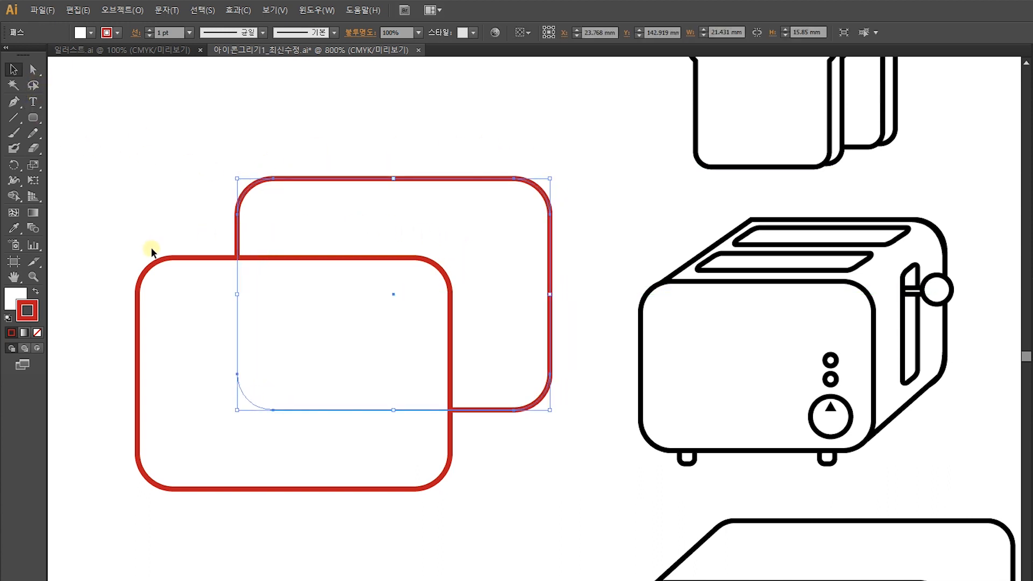
left_click_drag(489, 289, 478, 288)
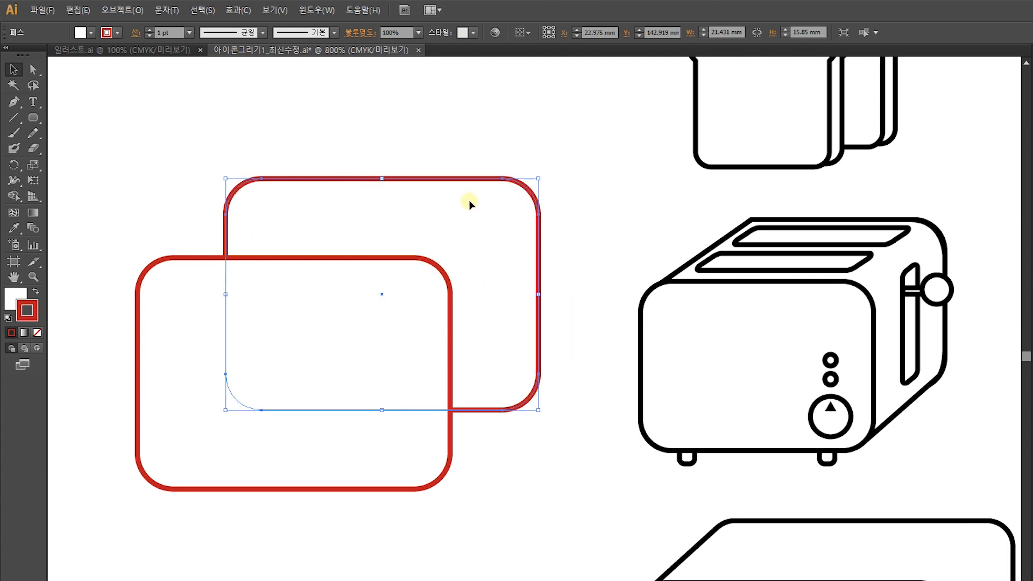
Draw a straight Pen line connecting the upper-left rounded corners of the front and back rectangles
left_click(15, 102)
left_click(151, 266)
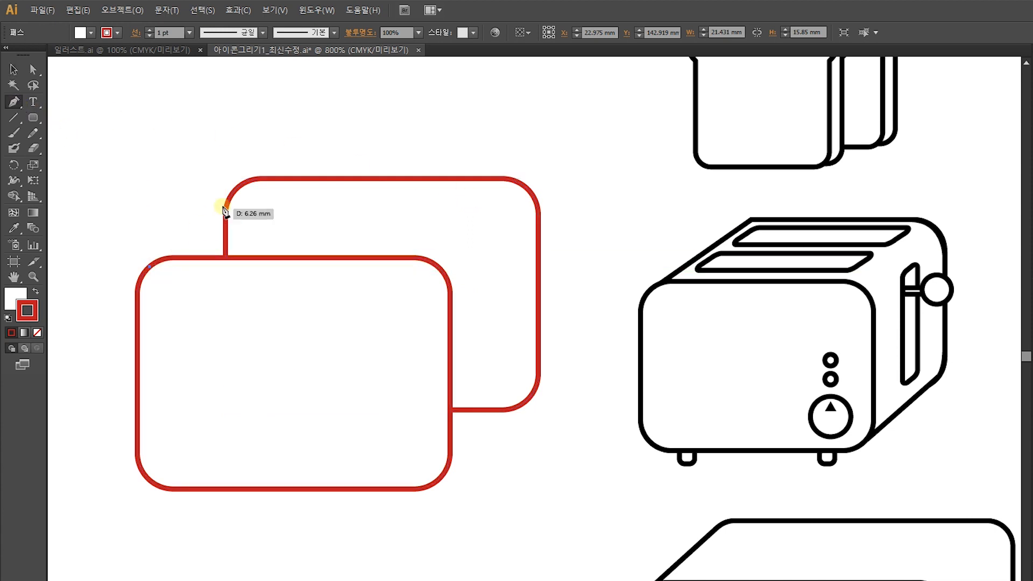
left_click(244, 185)
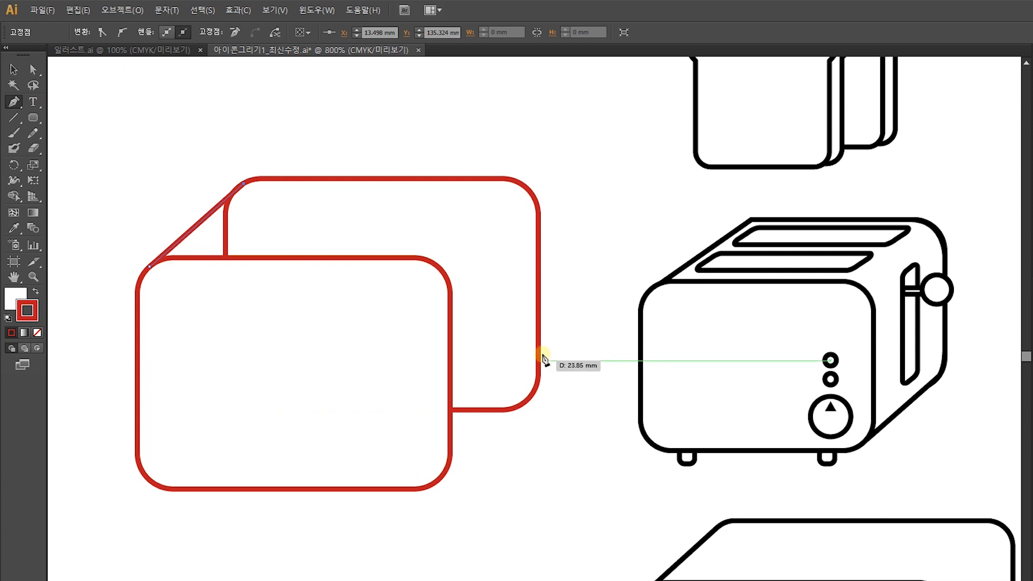
left_click(158, 108, "ctrl")
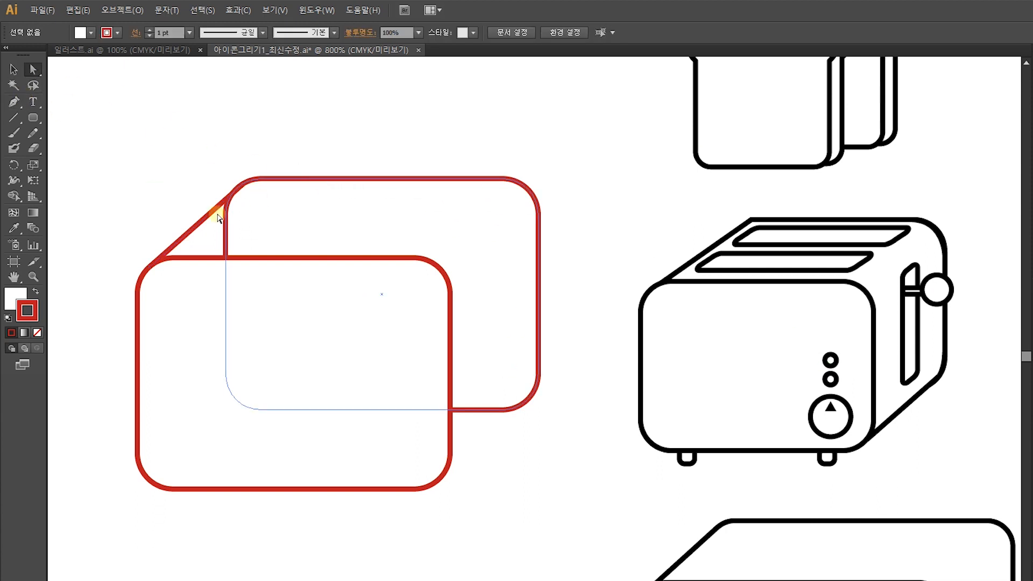
Copy the diagonal line to connect the lower-right rounded corners of the two rectangles
left_click(13, 69)
left_click_drag(198, 220, 488, 438)
left_click(577, 377)
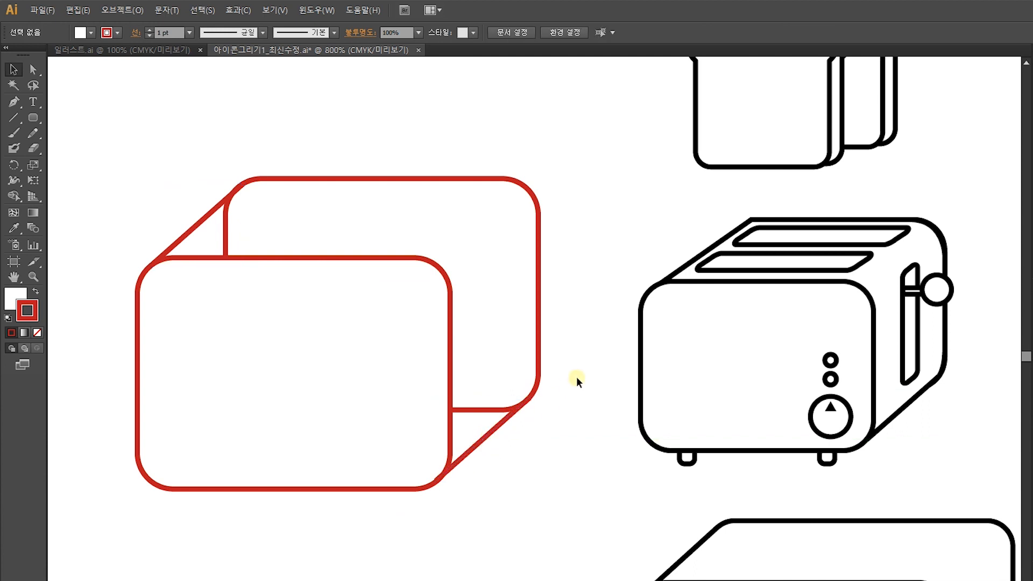
Join the two diagonal lines into one closed Pen path, with an extra corner point inside the back rectangle's upper-right area
left_click(221, 208)
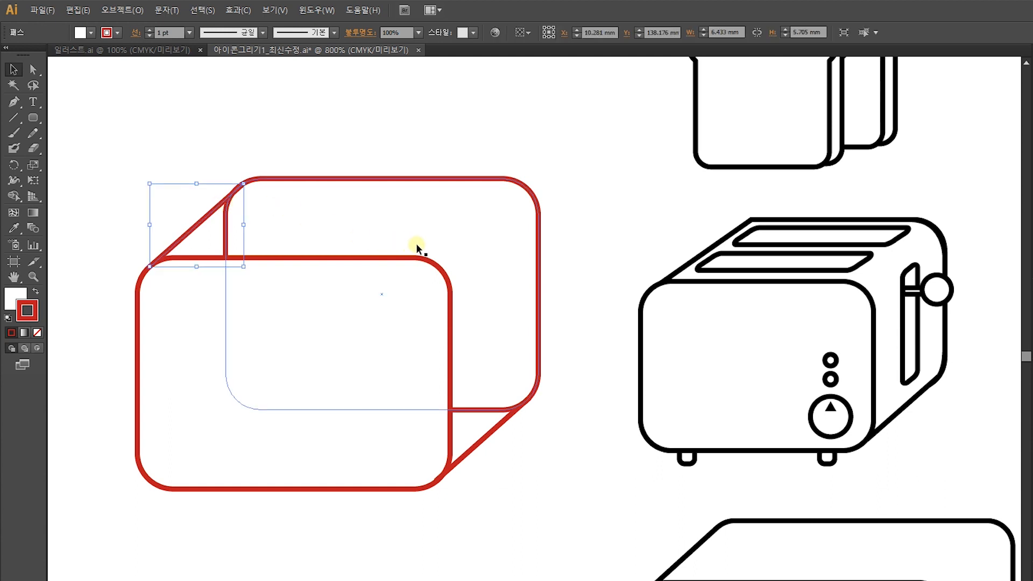
left_click(14, 101)
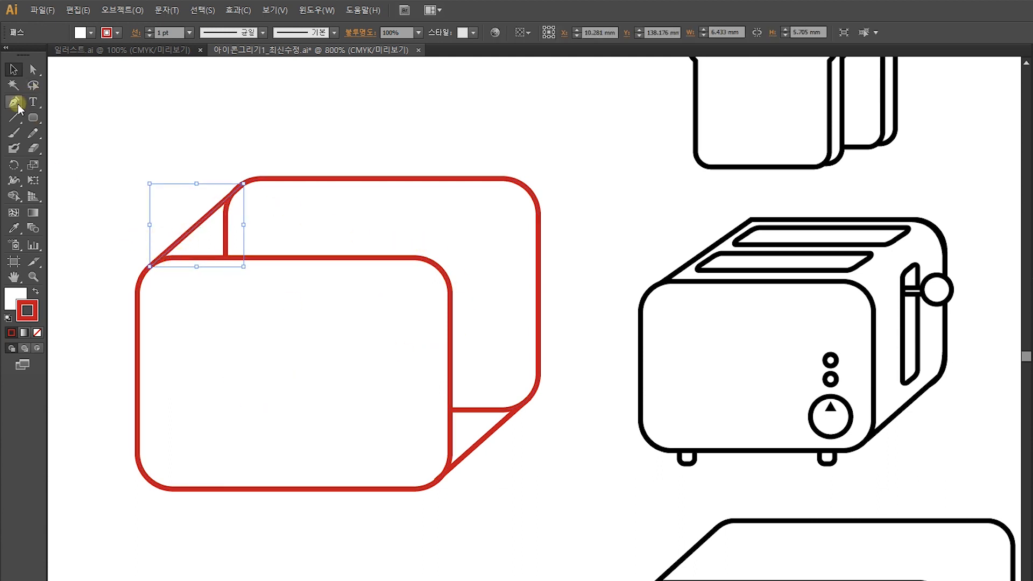
left_click(150, 265)
left_click(437, 479)
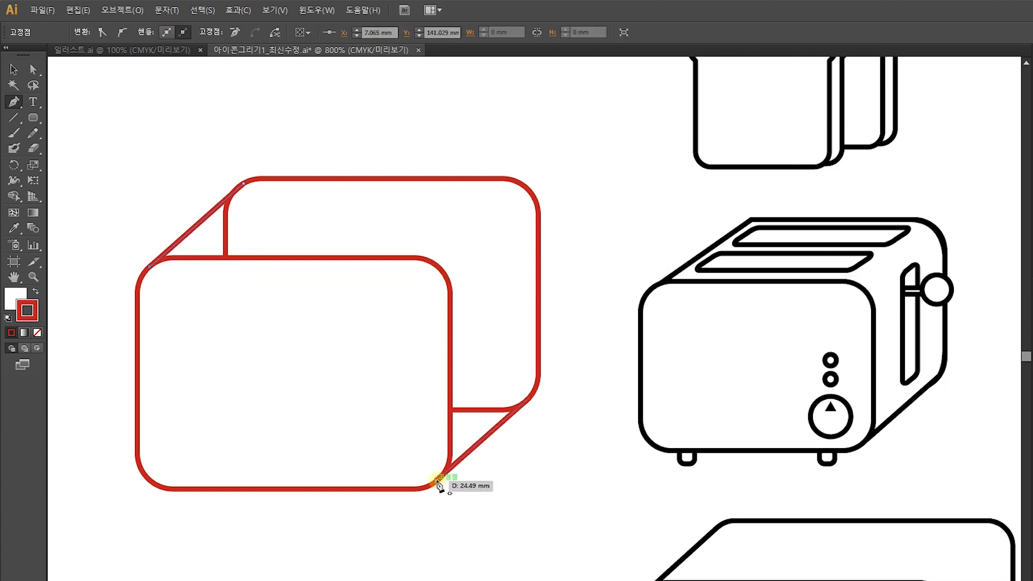
left_click(531, 401)
left_click(486, 214)
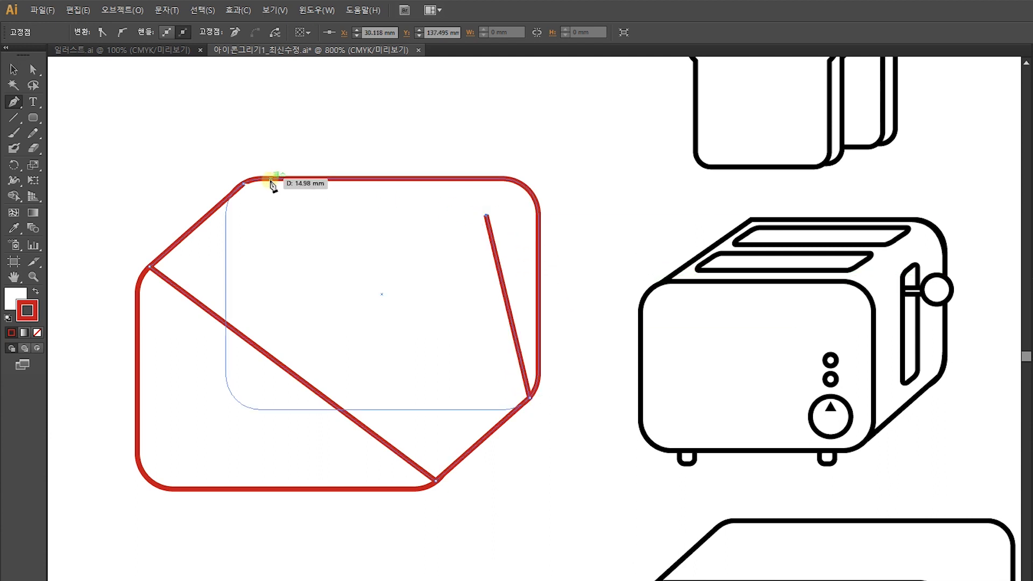
left_click(245, 184)
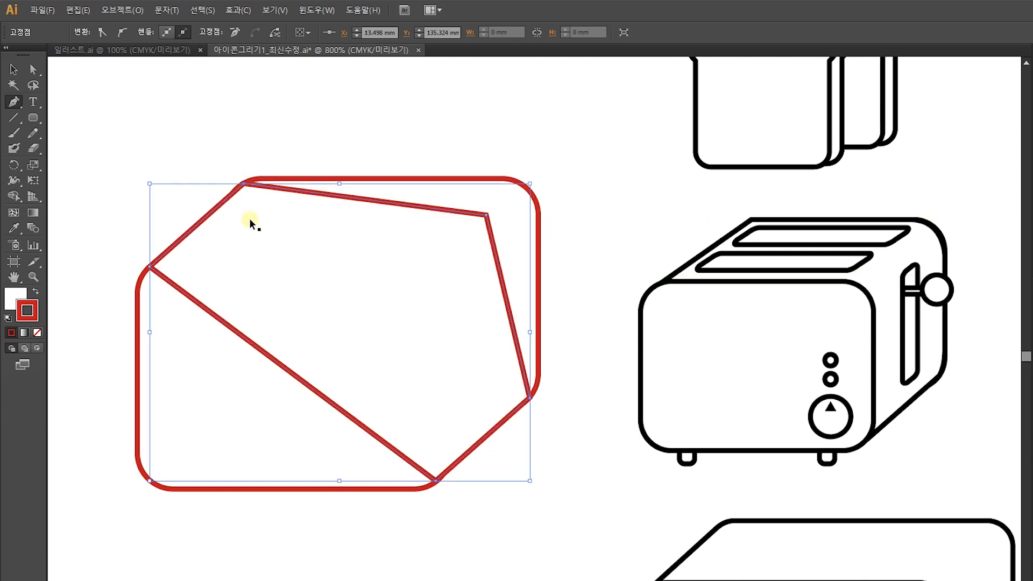
key("ctrl+z")
left_click(245, 185)
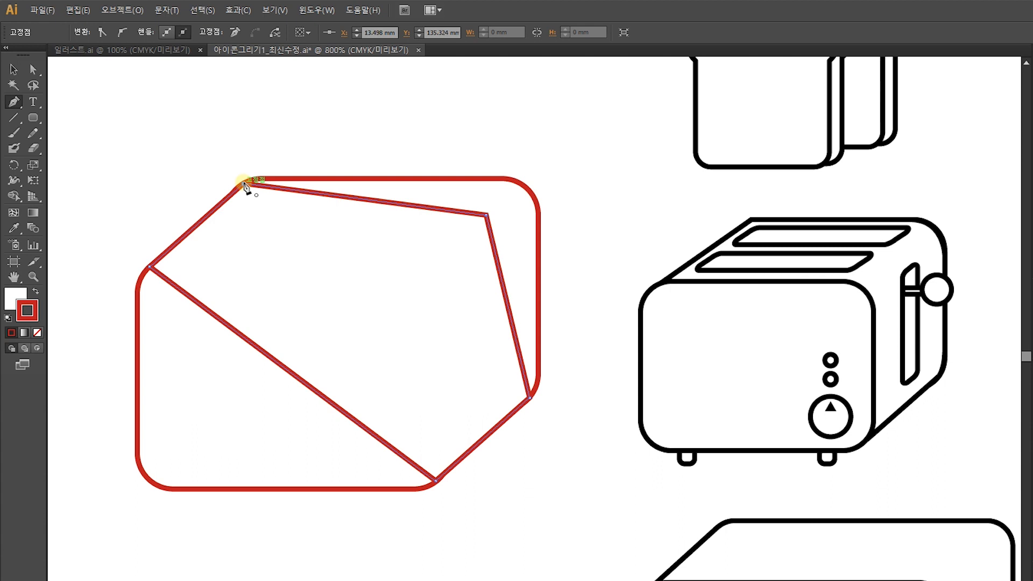
Fill the closed connecting shape between the rectangles with light red d86666
left_click(33, 69)
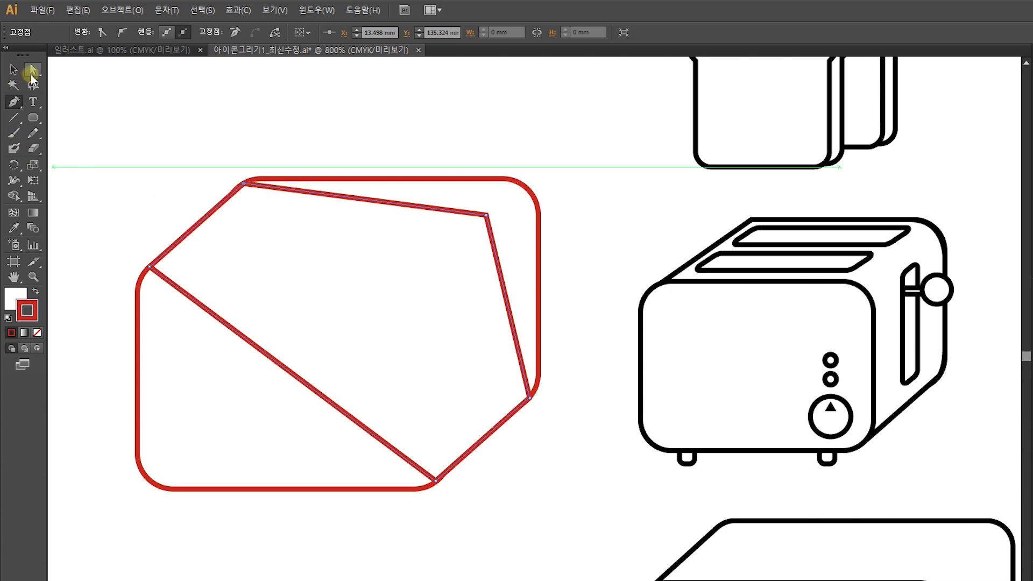
left_click(189, 296)
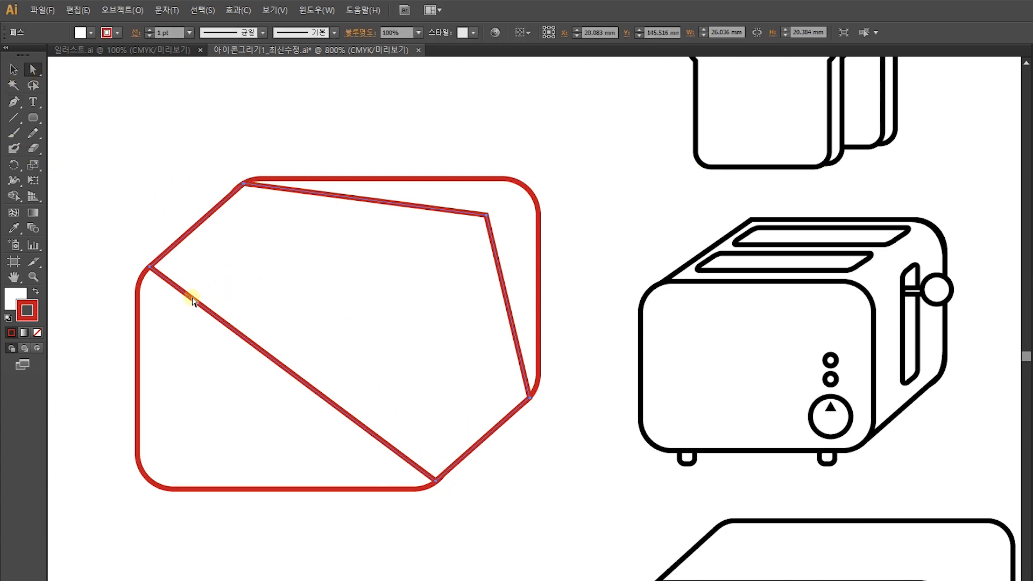
double_click(14, 299)
left_click_drag(682, 312, 691, 314)
left_click(897, 292)
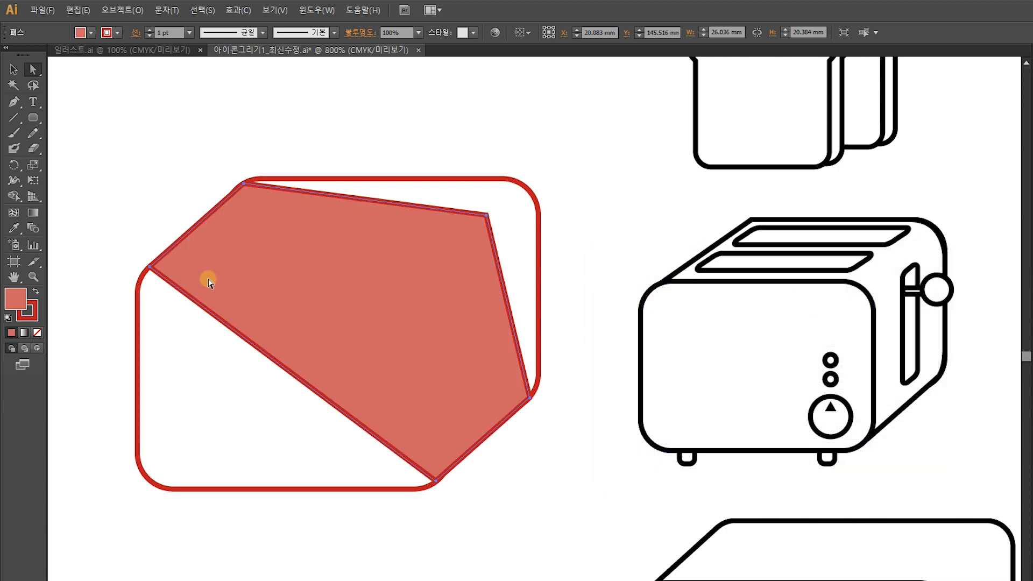
Change the connecting shape's fill to yellow
double_click(16, 299)
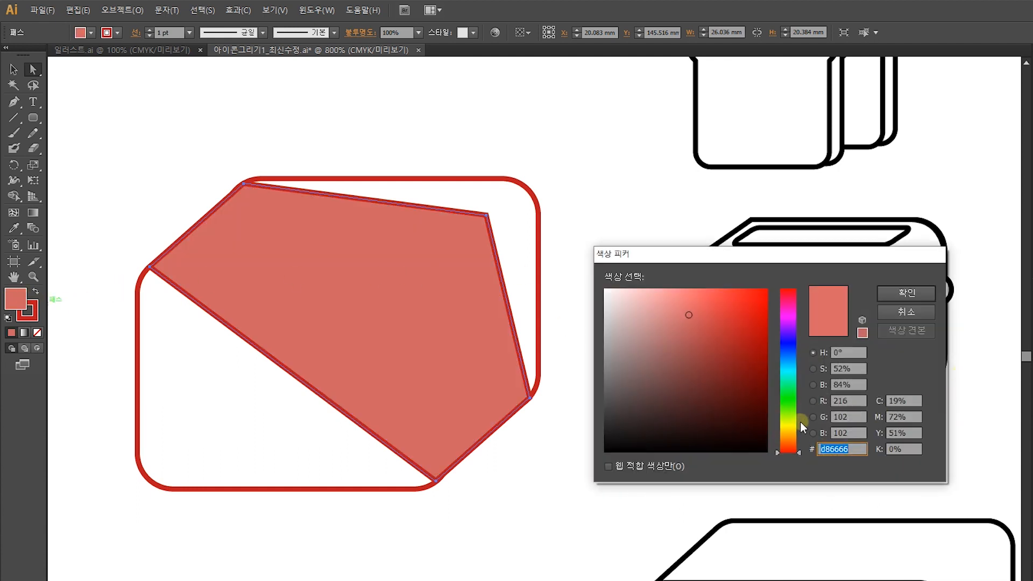
left_click(790, 410)
left_click(741, 308)
left_click(915, 295)
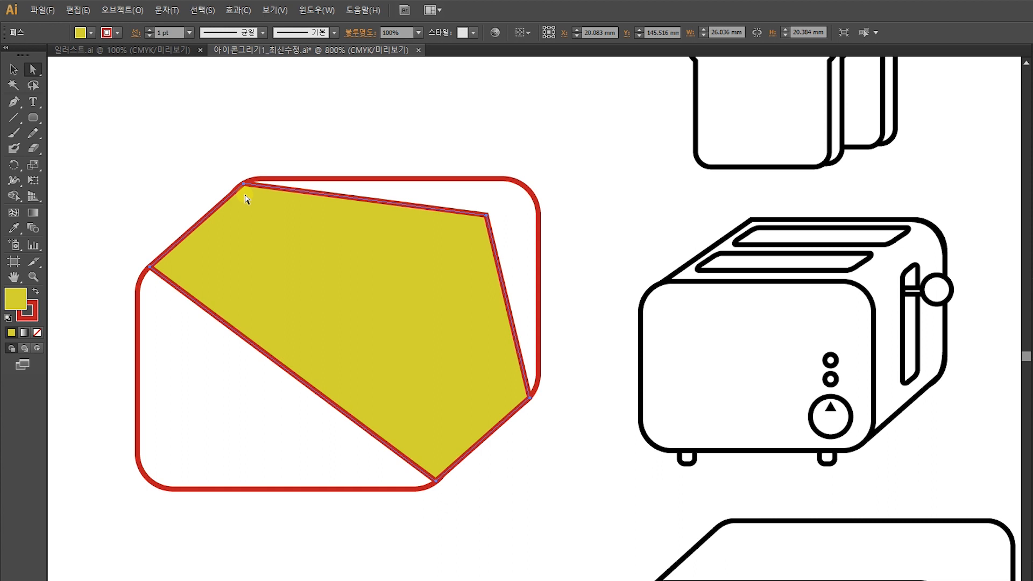
left_click(15, 70)
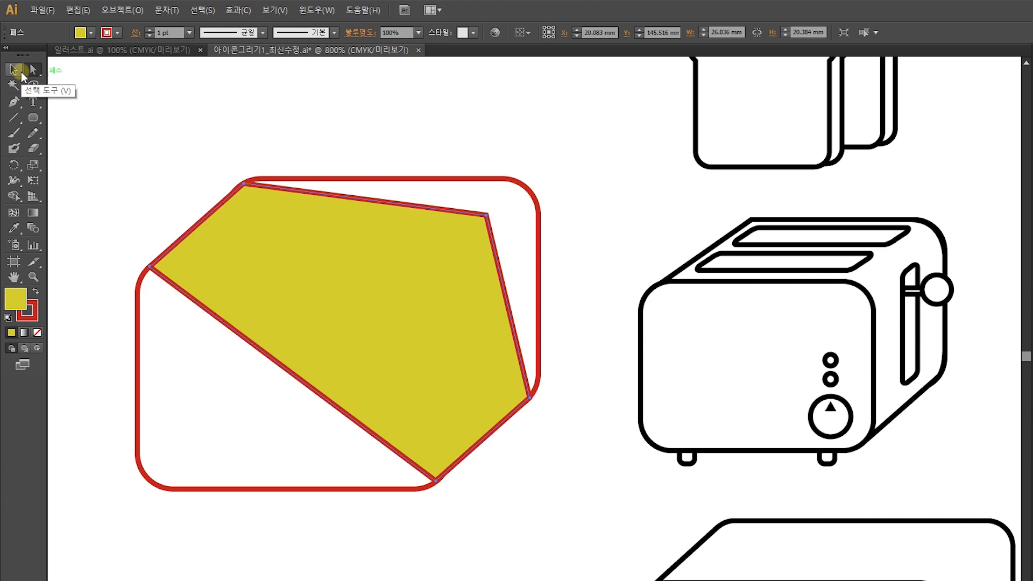
left_click(32, 70)
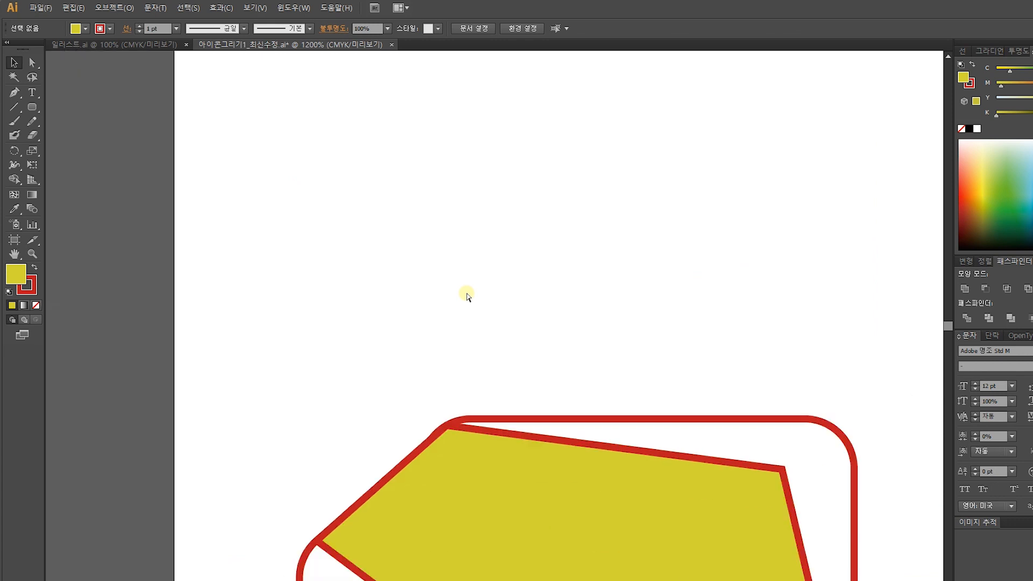
left_click_drag(466, 293, 400, 211)
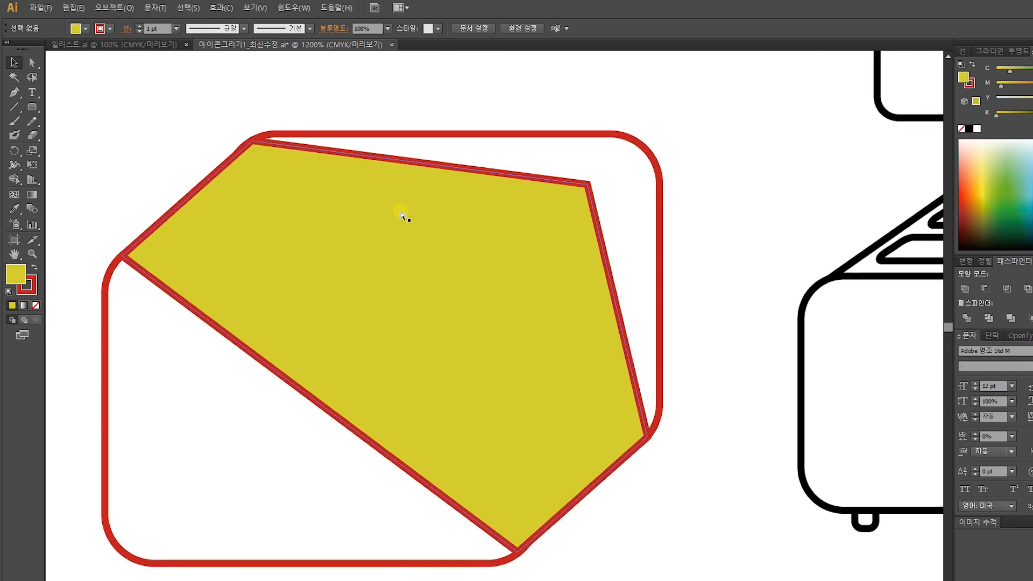
key("ctrl+minus")
left_click_drag(470, 275, 402, 334)
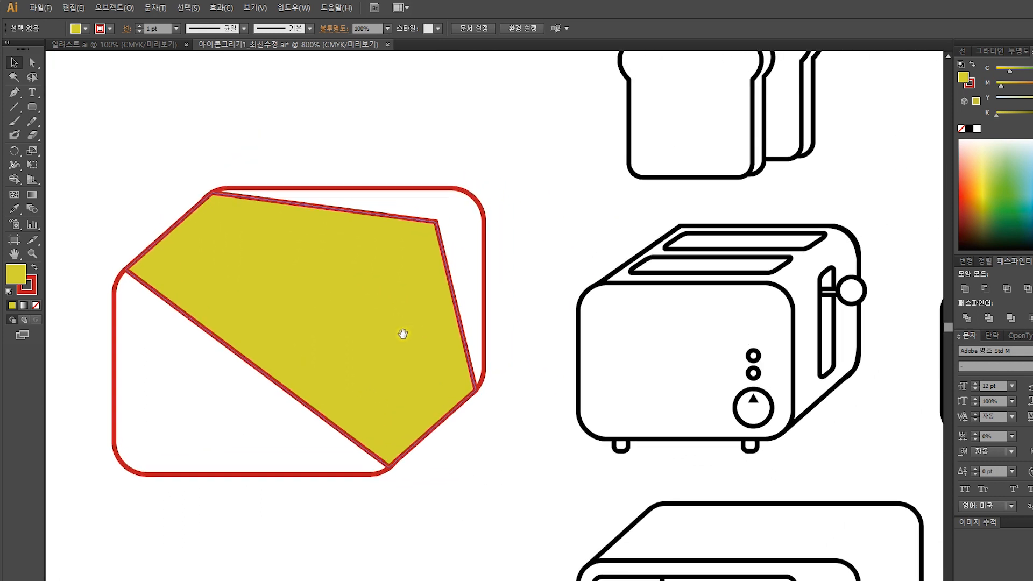
left_click(274, 320)
left_click(15, 210)
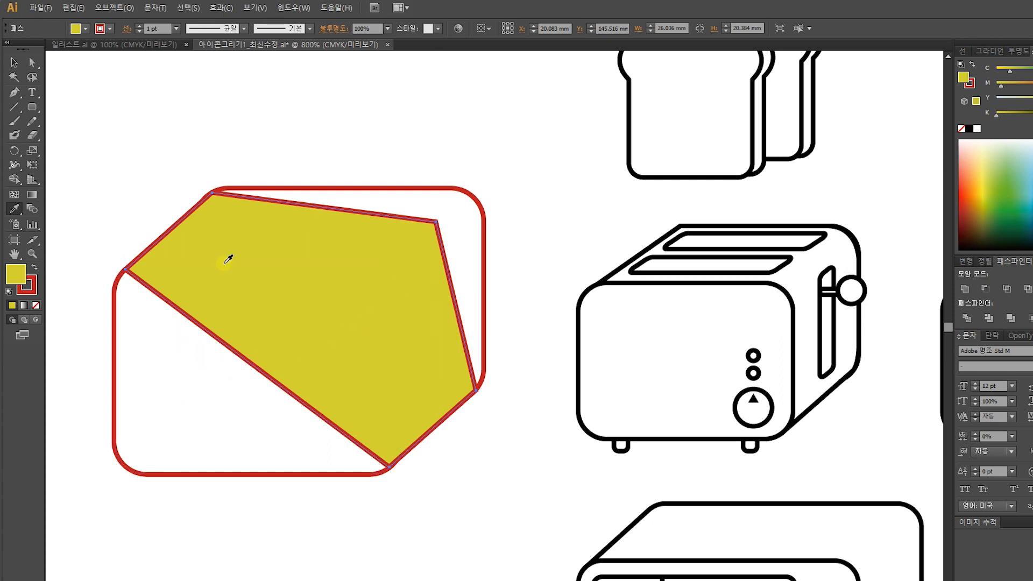
left_click(15, 63)
left_click(160, 105)
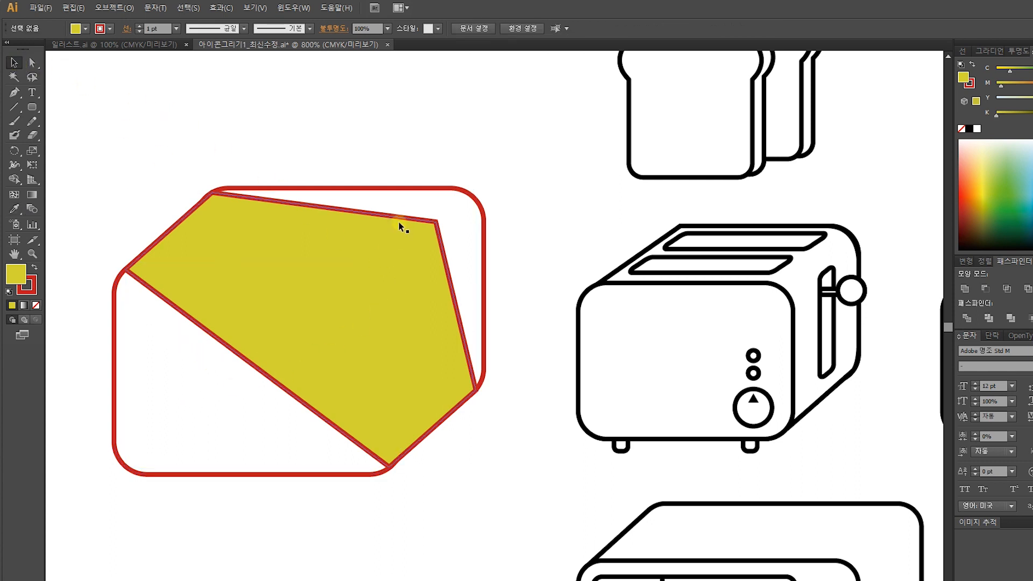
Unite the back rounded rectangle and the yellow connecting shape into one shape with Pathfinder
left_click(418, 195)
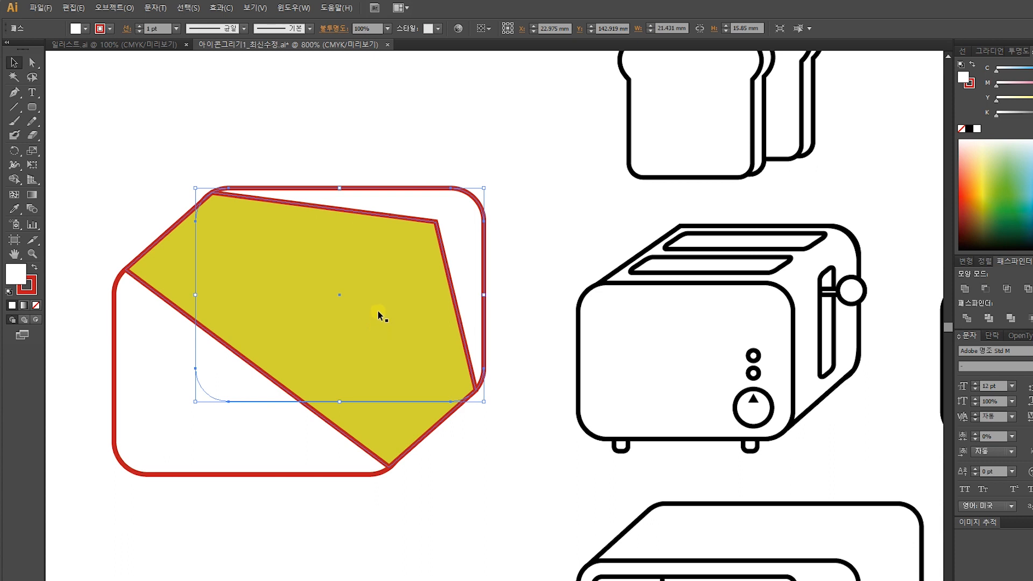
left_click(376, 287, "shift")
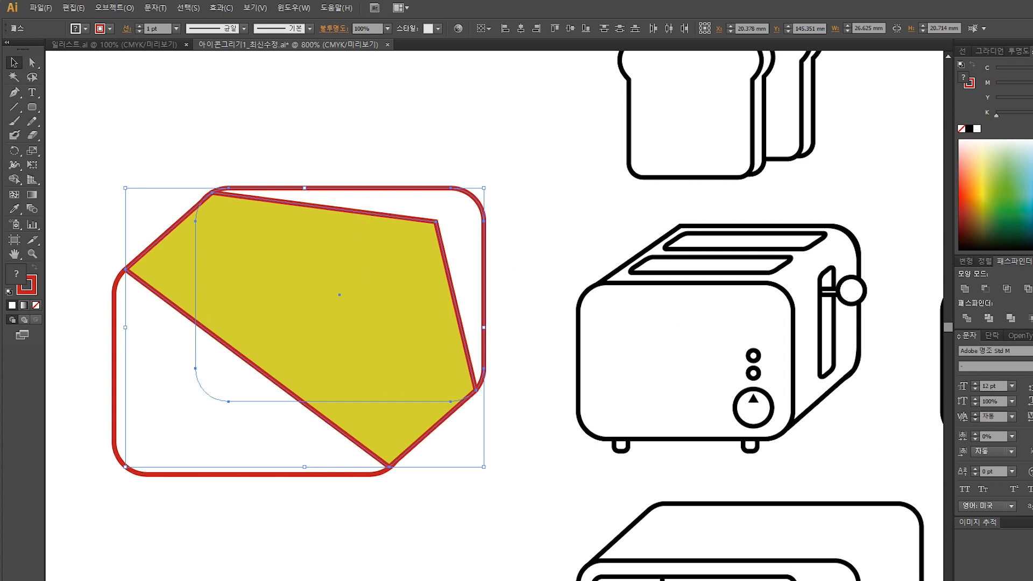
left_click(967, 288)
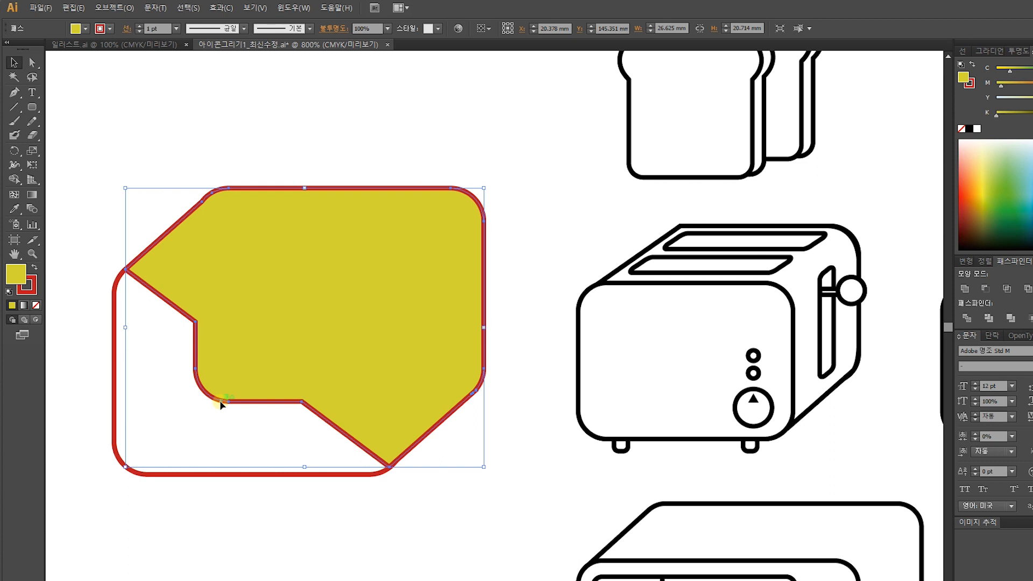
Delete the redundant anchor points along the lower-left side of the united yellow shape, leaving one straight diagonal edge
key("ctrl+plus")
key("ctrl+plus")
left_click_drag(219, 402, 584, 283)
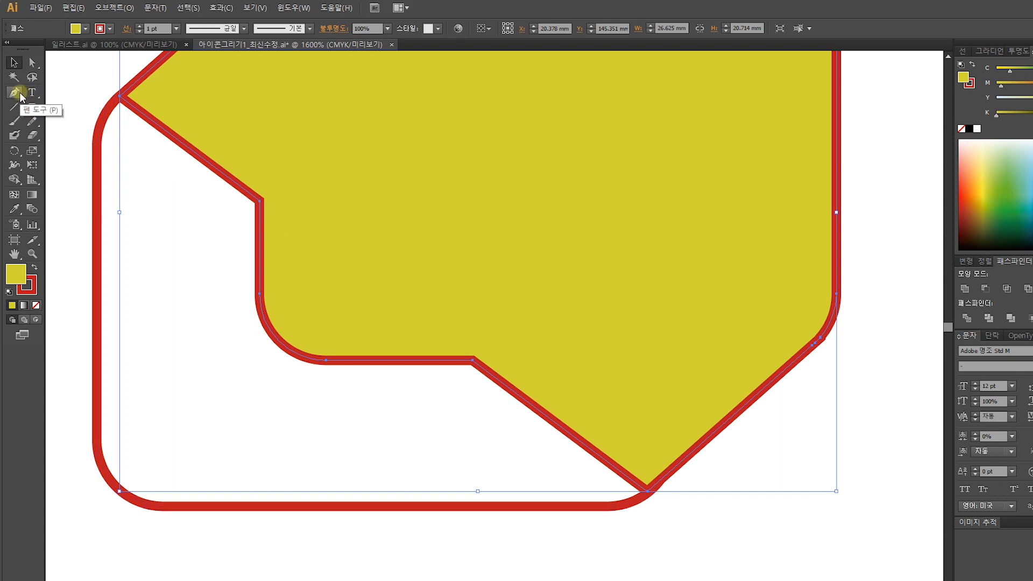
left_click_drag(17, 95, 60, 121)
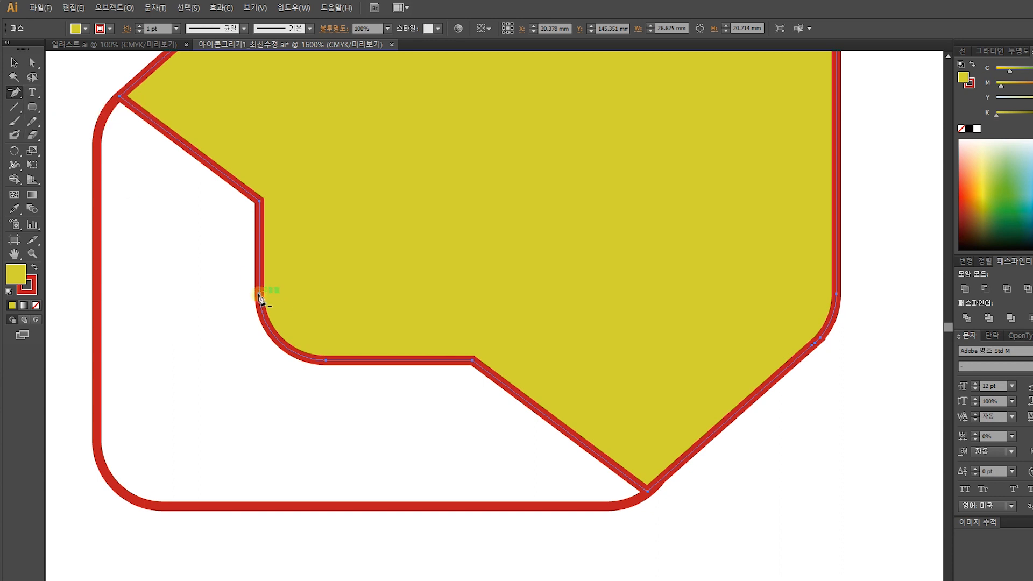
left_click(260, 294)
left_click(331, 361)
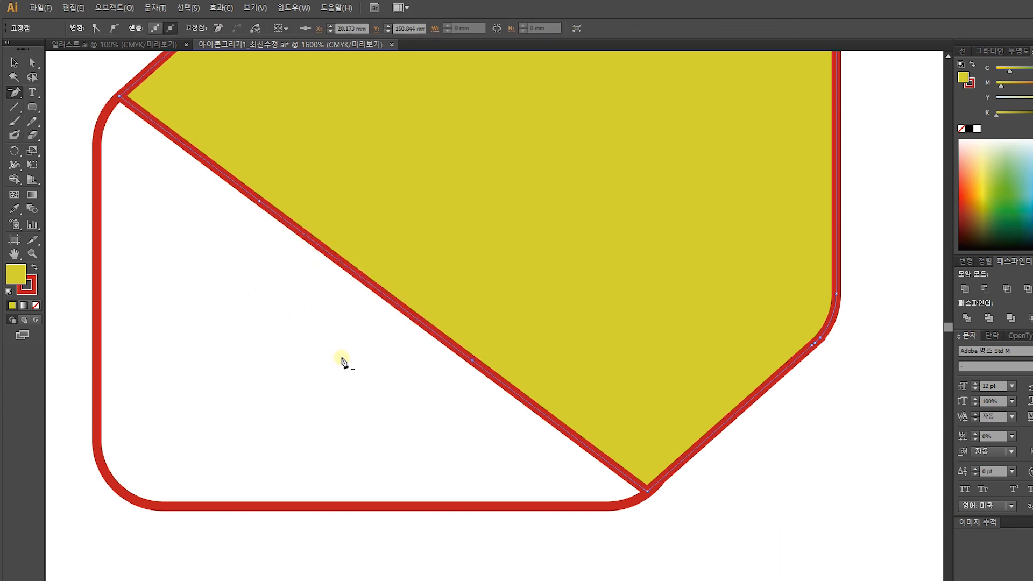
left_click(472, 361)
left_click(260, 206)
left_click(4, 59)
left_click(82, 72)
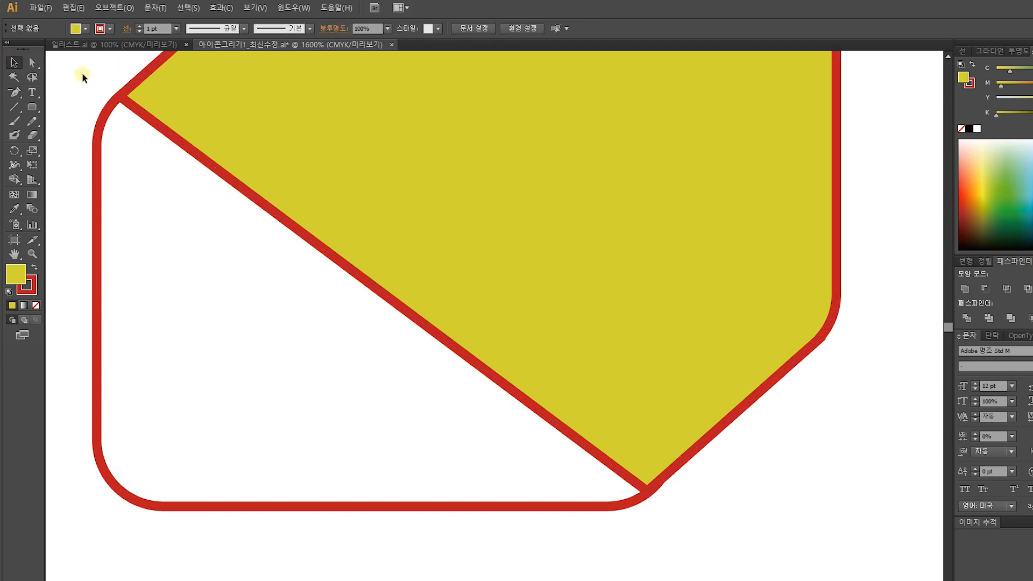
Send the united yellow shape to the back, behind the front rounded rectangle
left_click(302, 222)
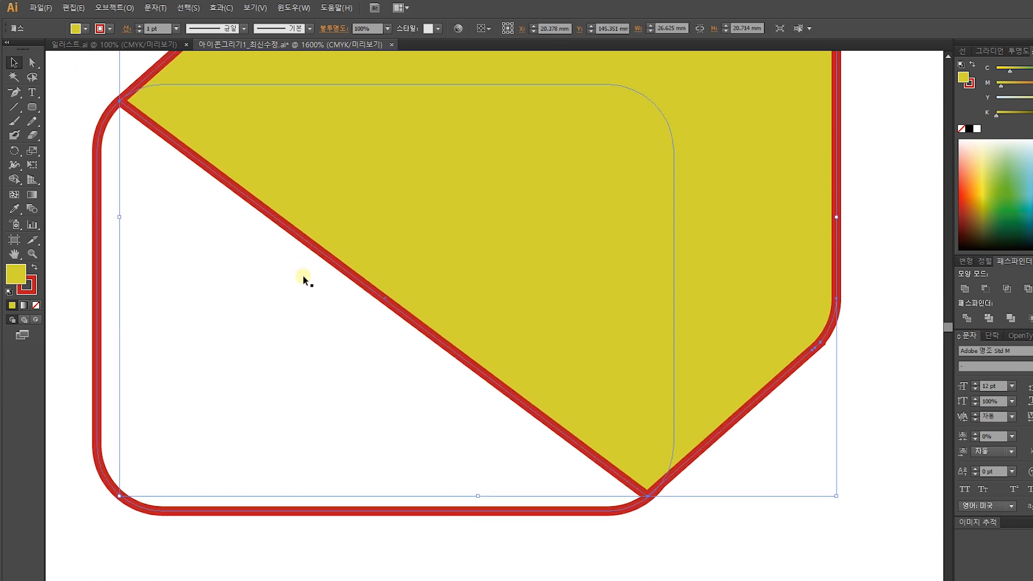
key("ctrl+minus")
left_click_drag(483, 222, 428, 291)
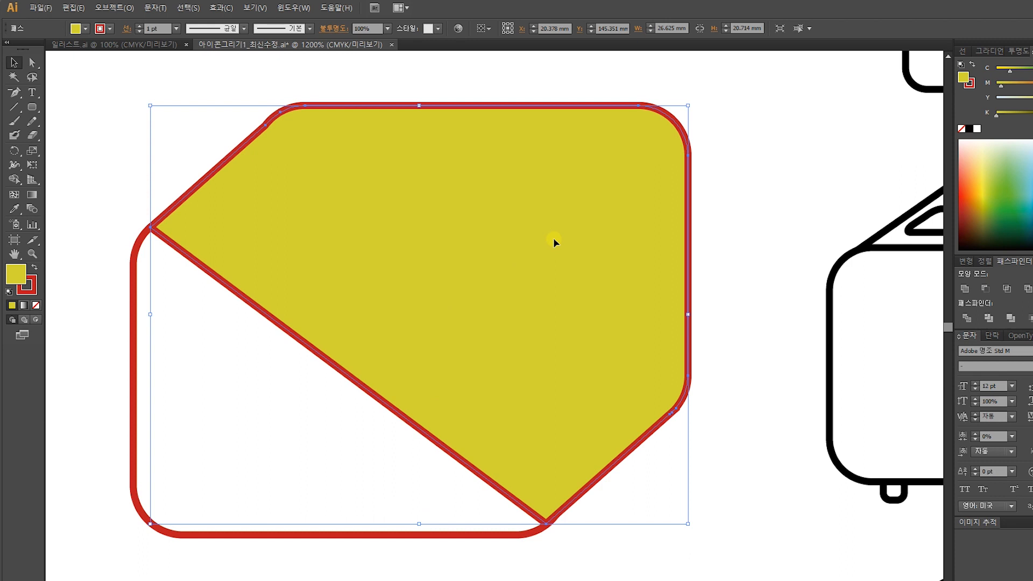
key("ctrl+shift+bracketleft")
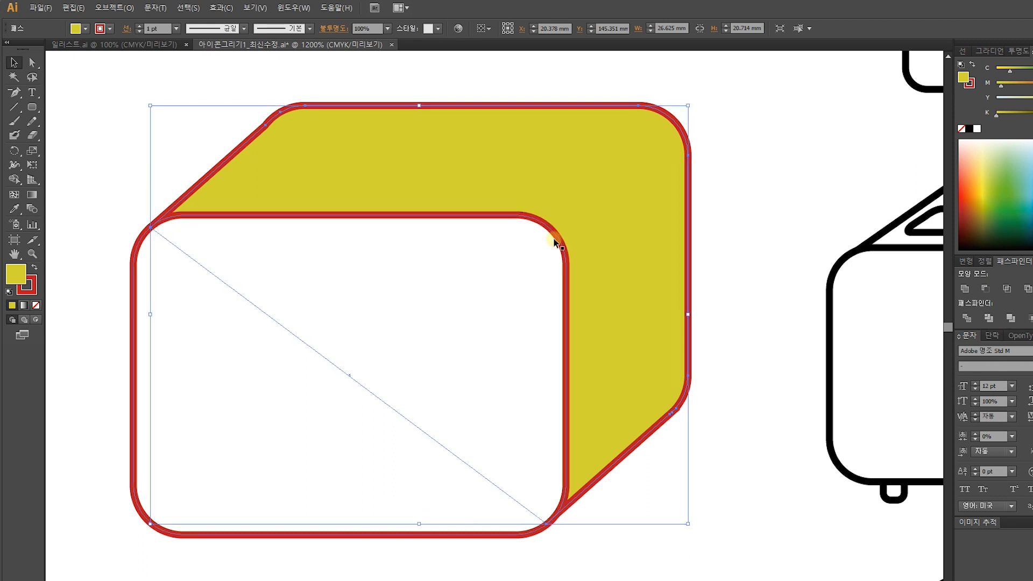
right_click(444, 166)
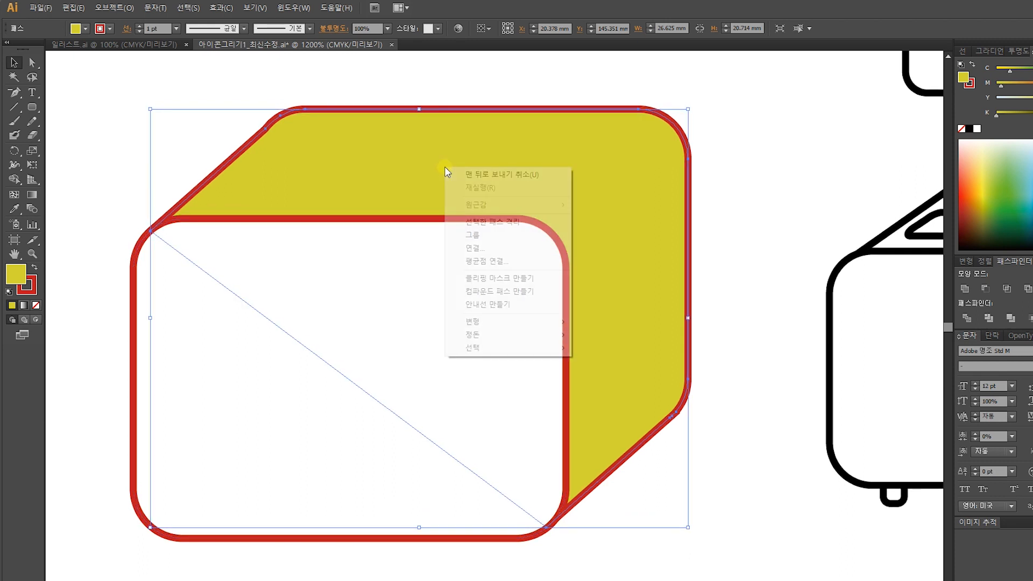
mouse_move(517, 328)
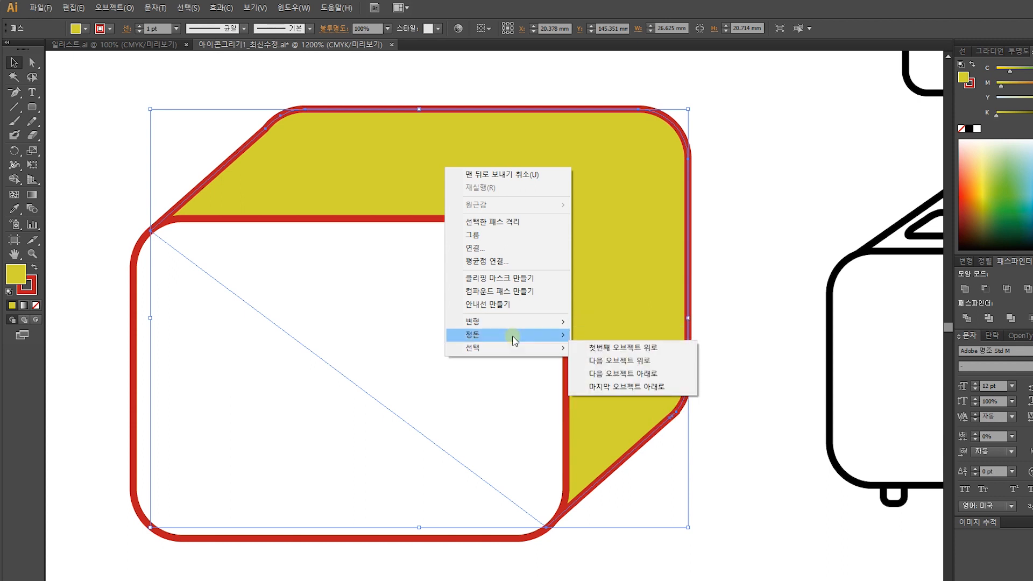
mouse_move(512, 348)
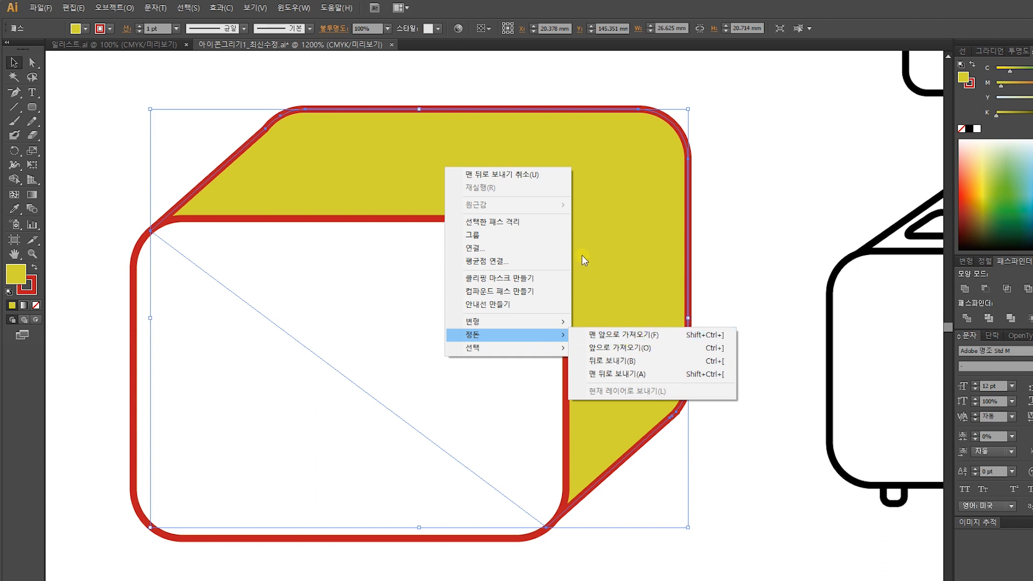
left_click(784, 232)
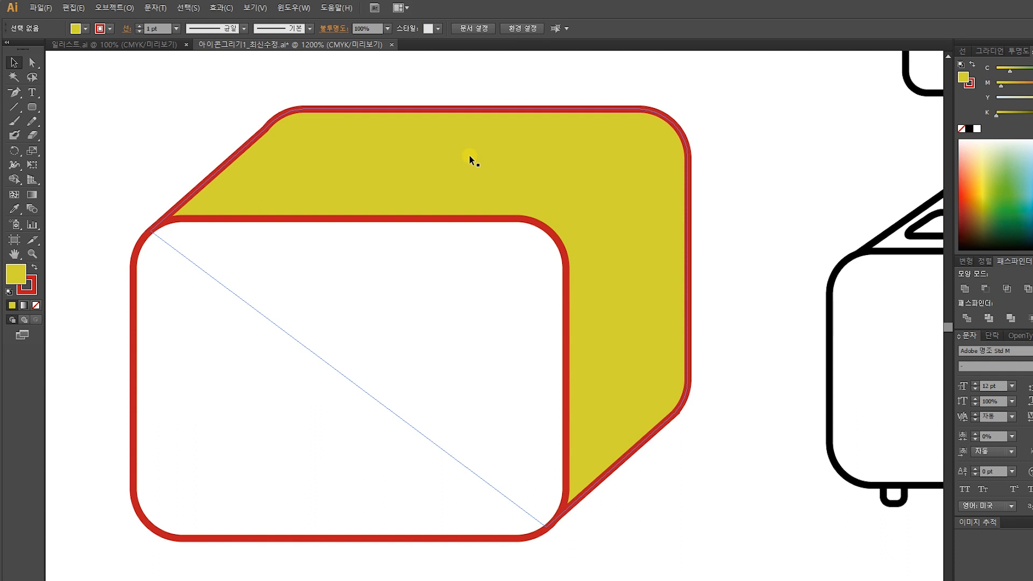
Add the text "Ctrl+shift+[" above the toaster body
scroll(76, 115, "up", 1)
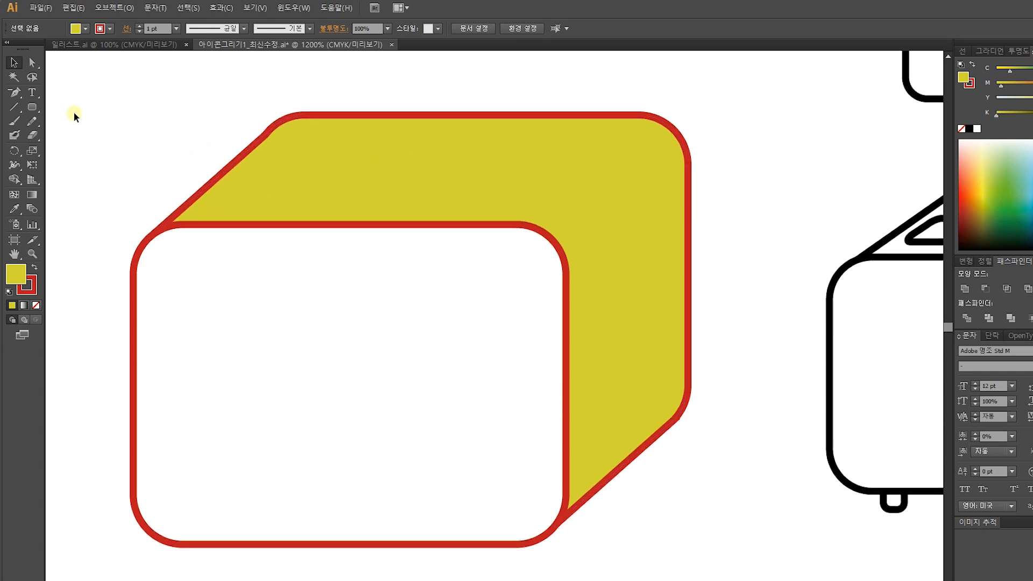
left_click(34, 91)
scroll(269, 142, "up", 2)
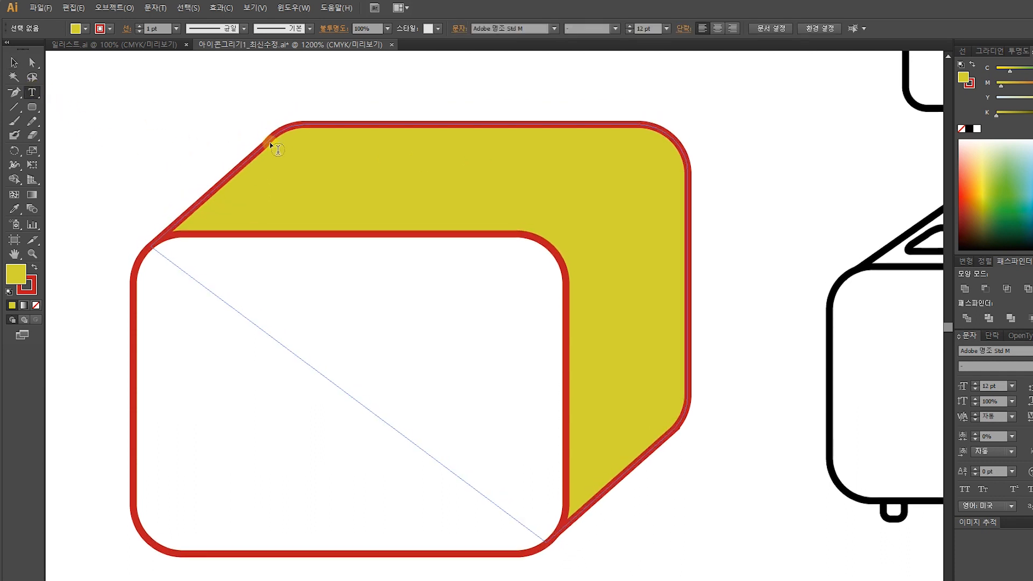
left_click(289, 105)
type("건")
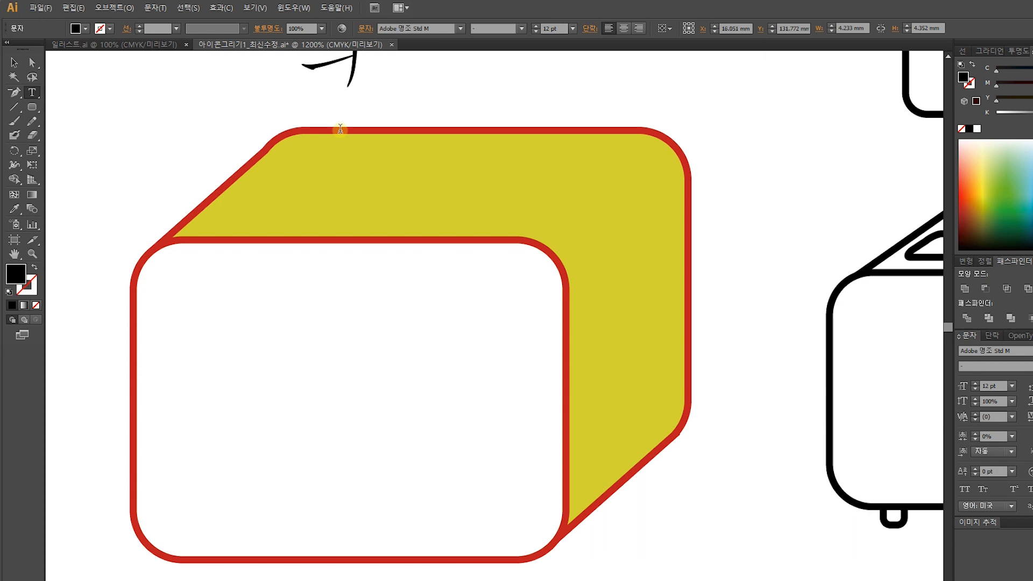
scroll(340, 162, "up", 3)
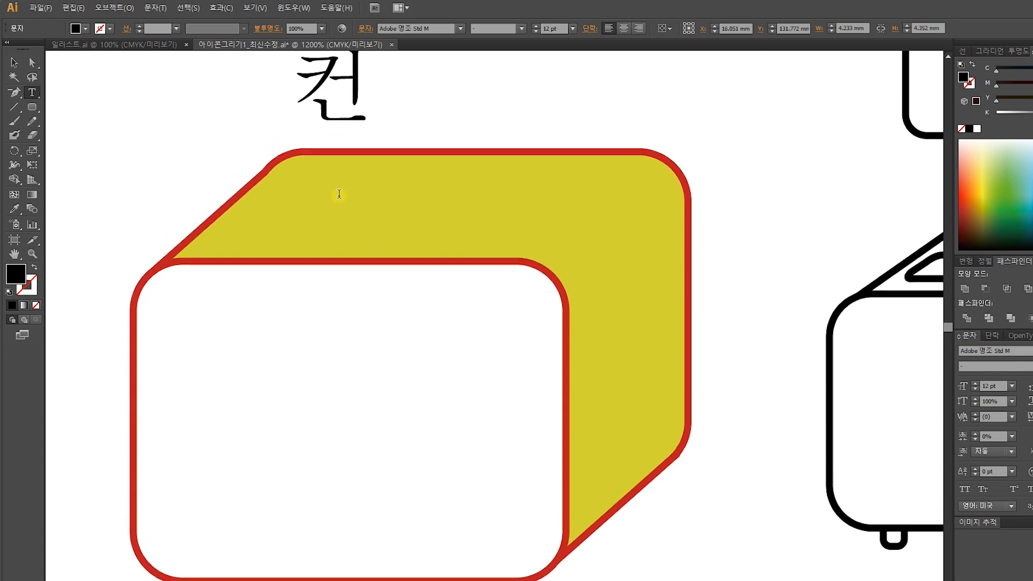
key("BackSpace")
key("BackSpace")
key("BackSpace")
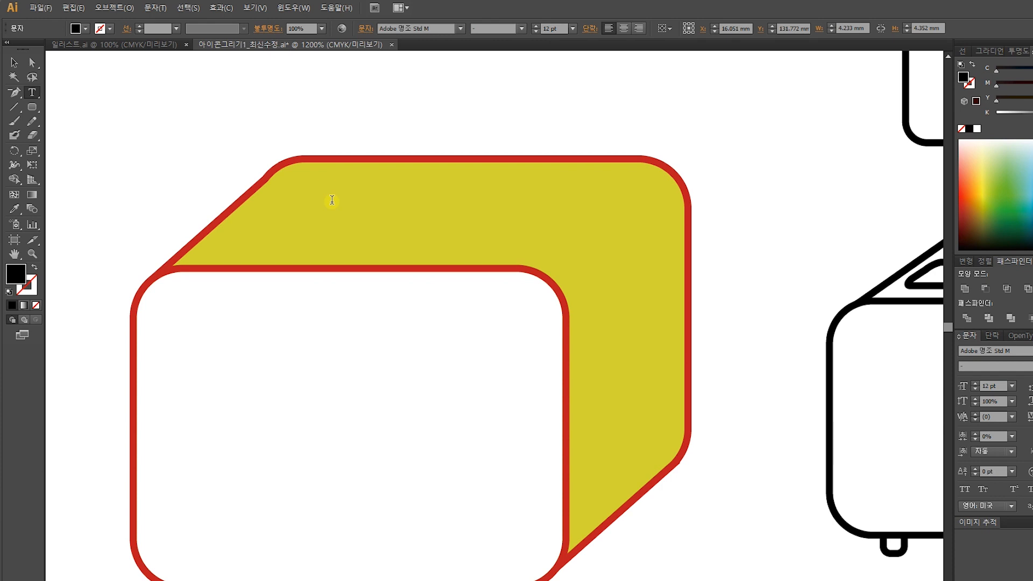
type("Ct")
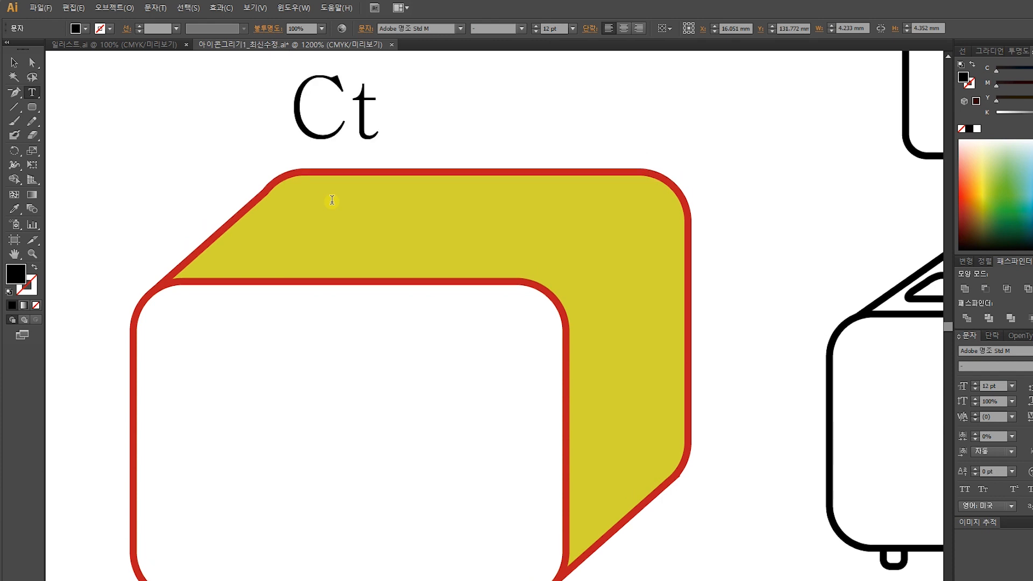
type("rl+sh")
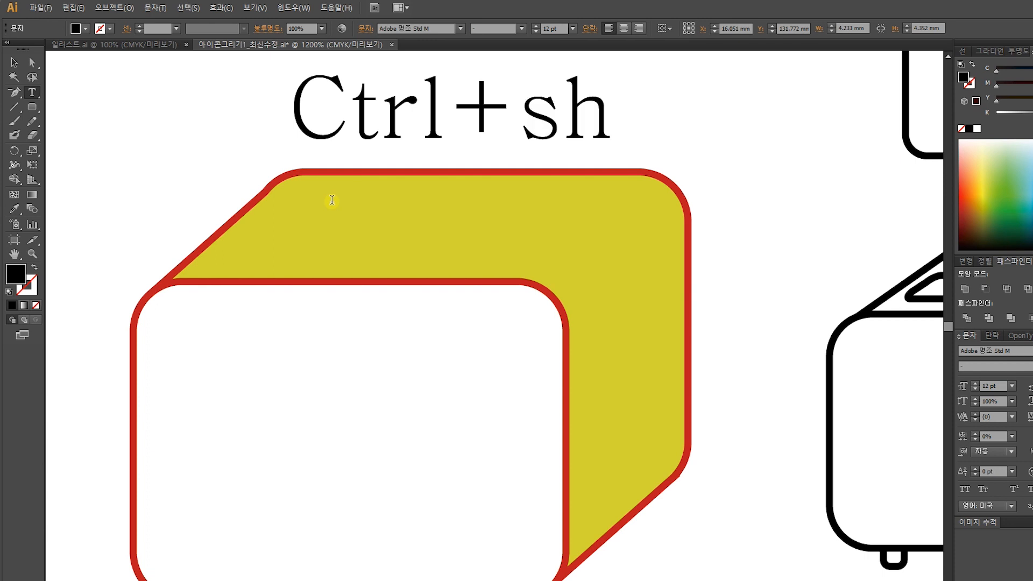
type("ift+[")
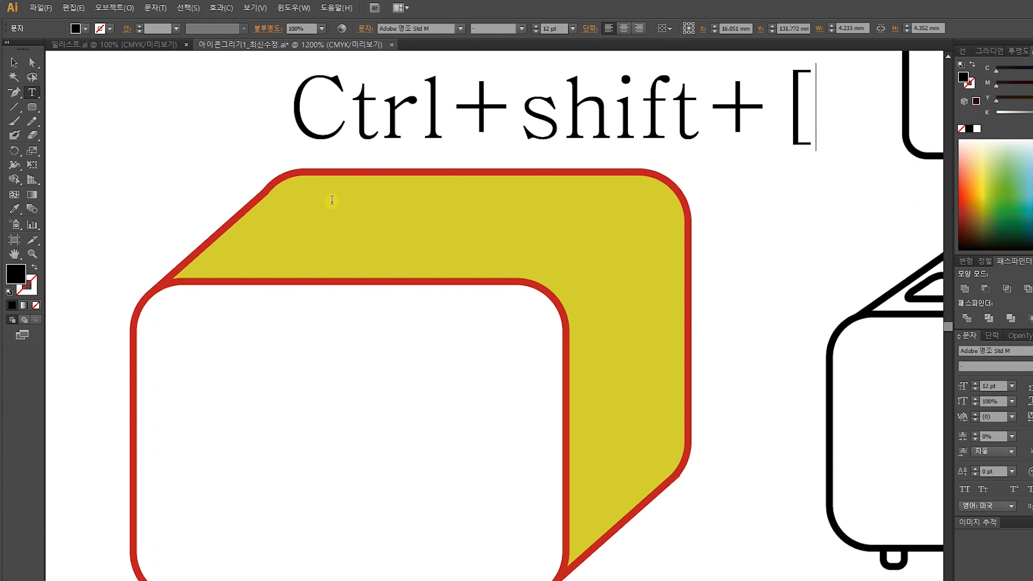
Scale the shortcut text down and add a second line reading "Ctrl+shift+]"
left_click(14, 63)
left_click_drag(815, 151, 509, 132)
double_click(491, 127)
key("ctrl+a")
type("]")
scroll(508, 130, "up", 2)
left_click(12, 63)
left_click(158, 97)
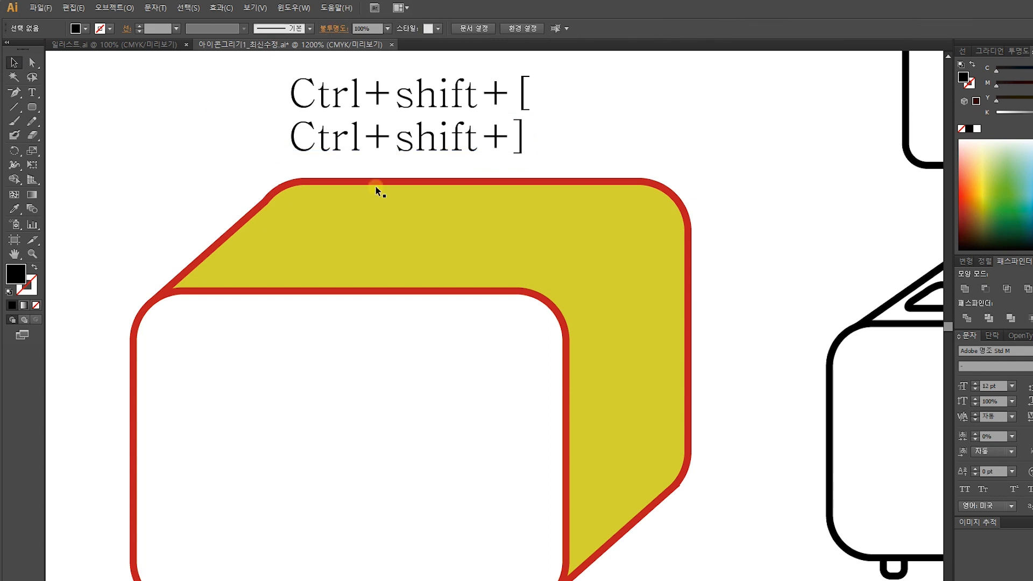
Move the two-line shortcut text further up, away from the toaster body
left_click_drag(440, 198, 397, 308)
left_click(411, 249)
left_click_drag(537, 258, 362, 171)
left_click_drag(356, 211, 364, 145)
left_click(524, 181)
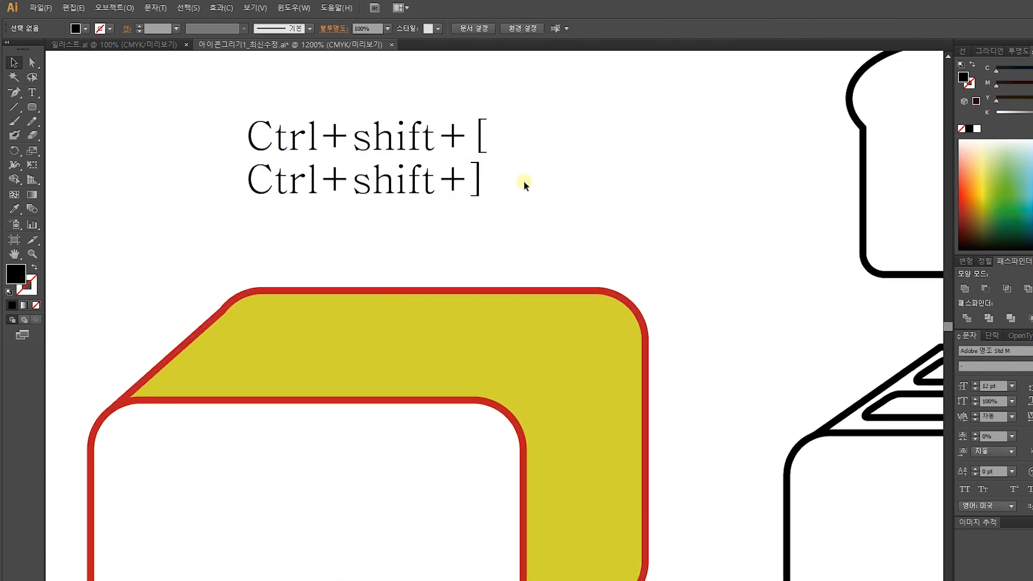
Draw a rounded-rectangle foot about 2.3 mm tall across the front panel's lower-left edge and copy the front panel's white fill and red stroke to it
left_click(557, 370)
left_click_drag(498, 429, 371, 272)
key("ctrl+minus")
left_click(32, 108)
left_click_drag(182, 414, 207, 445)
left_click(15, 209)
left_click(275, 275)
Copy the foot horizontally to the right part of the front panel's bottom edge and send both feet to the back
left_click(14, 64)
left_click_drag(192, 445, 363, 446)
left_click(196, 419, "shift")
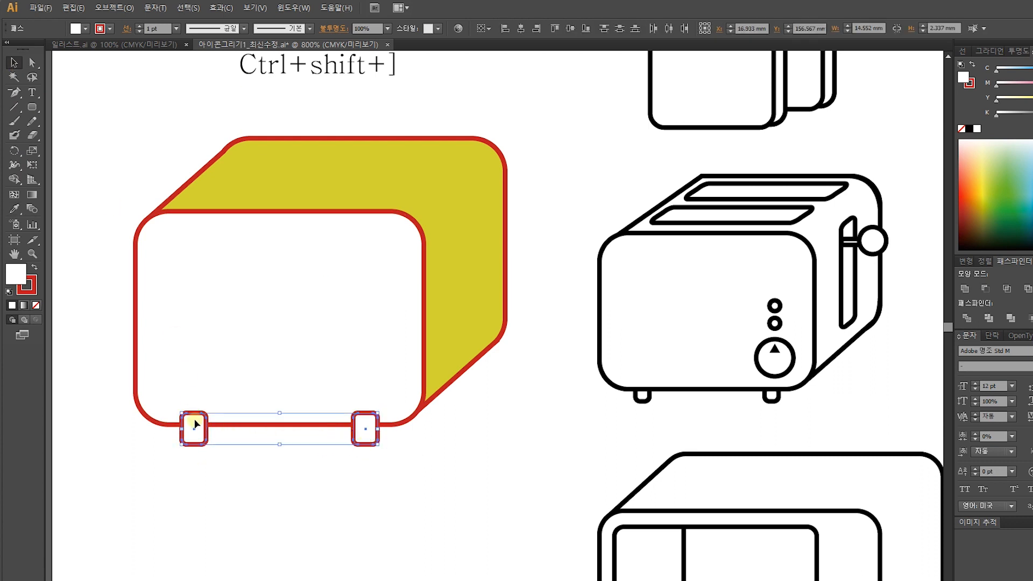
key("ctrl+shift+bracketleft")
left_click(436, 465)
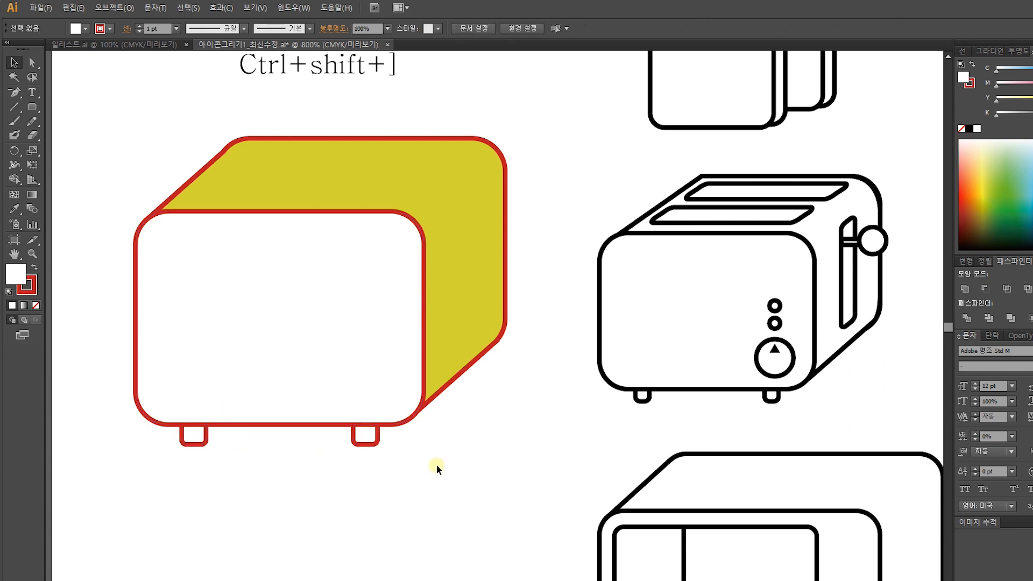
Copy the dial, its triangle marker and the two small circles from the black reference toaster onto the front panel's lower-right area
left_click(782, 352)
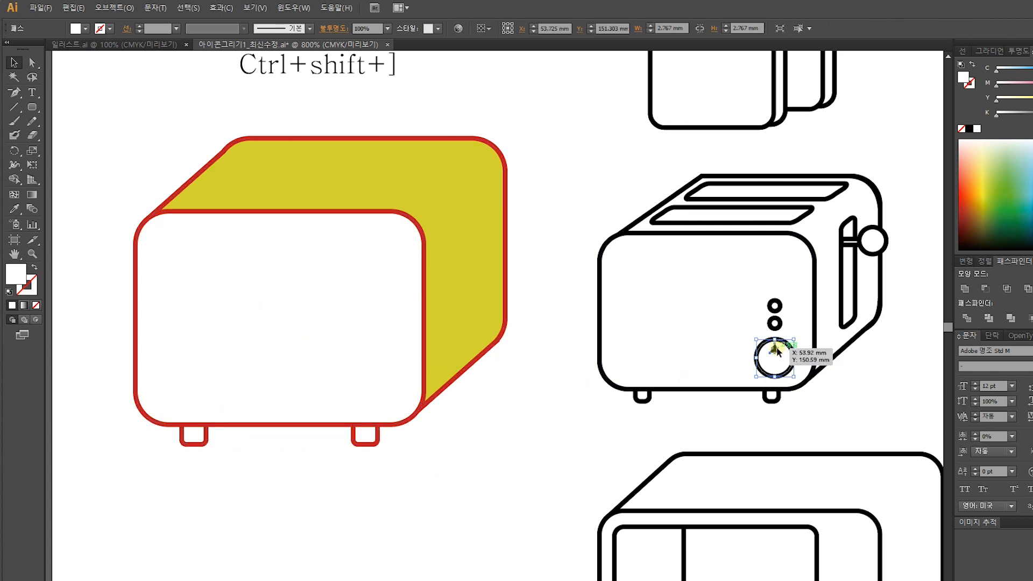
left_click(775, 323, "shift")
left_click(775, 306, "shift")
left_click_drag(776, 305, 376, 332)
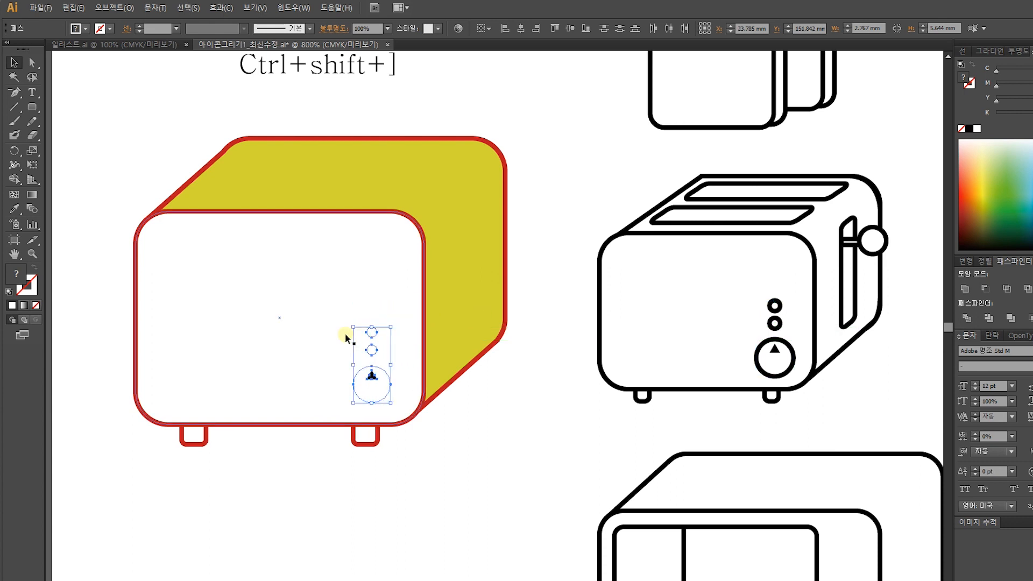
Set the stroke colour of the copied dial and buttons to dark grey 383838
double_click(30, 289)
left_click_drag(560, 351, 538, 380)
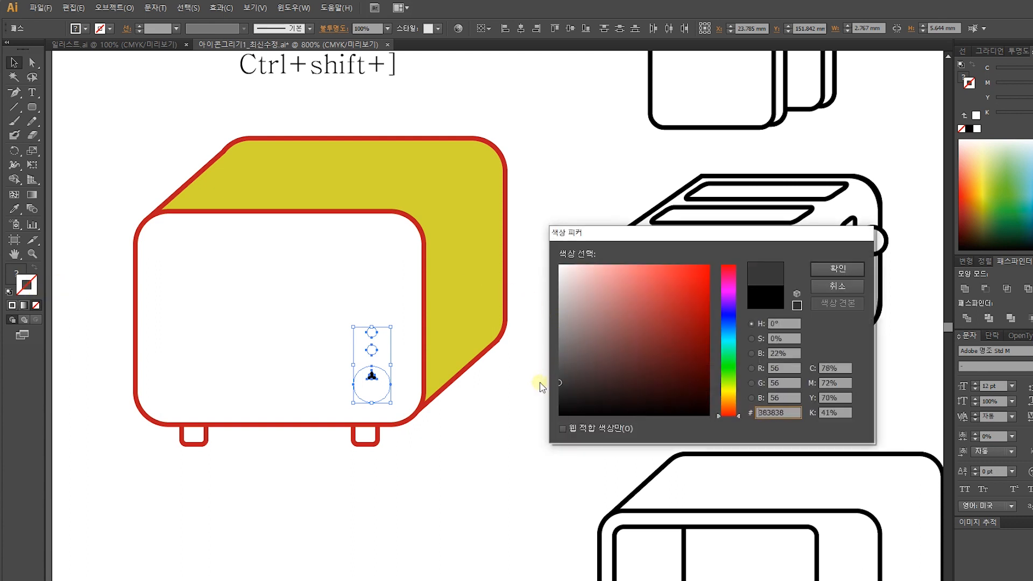
left_click(832, 269)
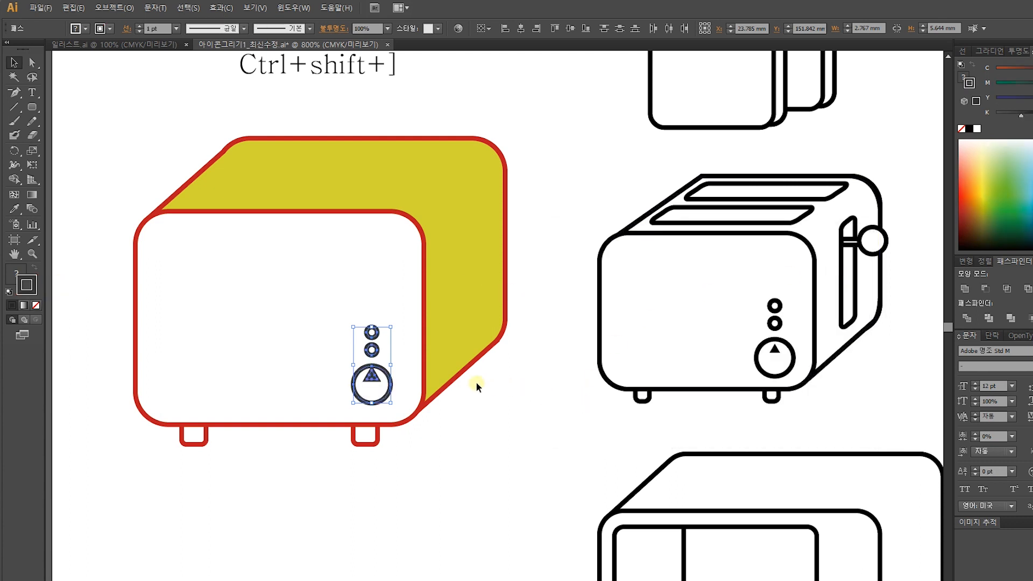
Remove the stroke from the copied dial's triangle marker
left_click(469, 418)
left_click(371, 376)
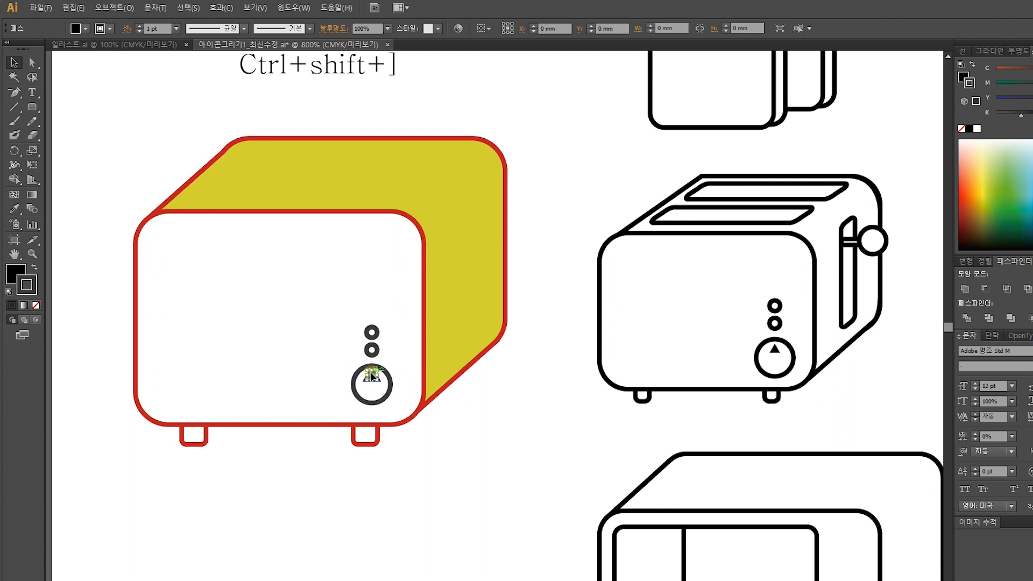
left_click(36, 305)
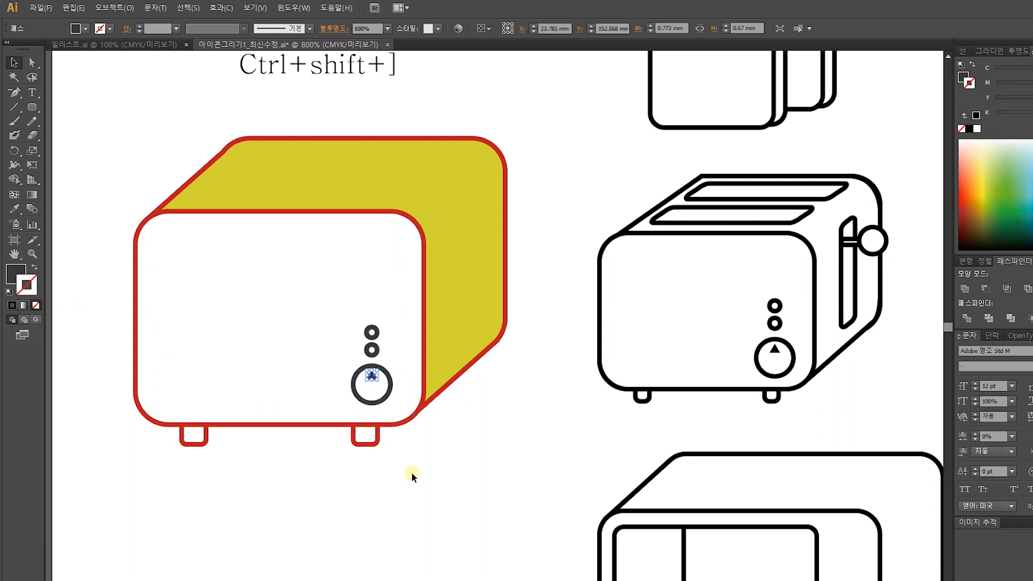
left_click(454, 457)
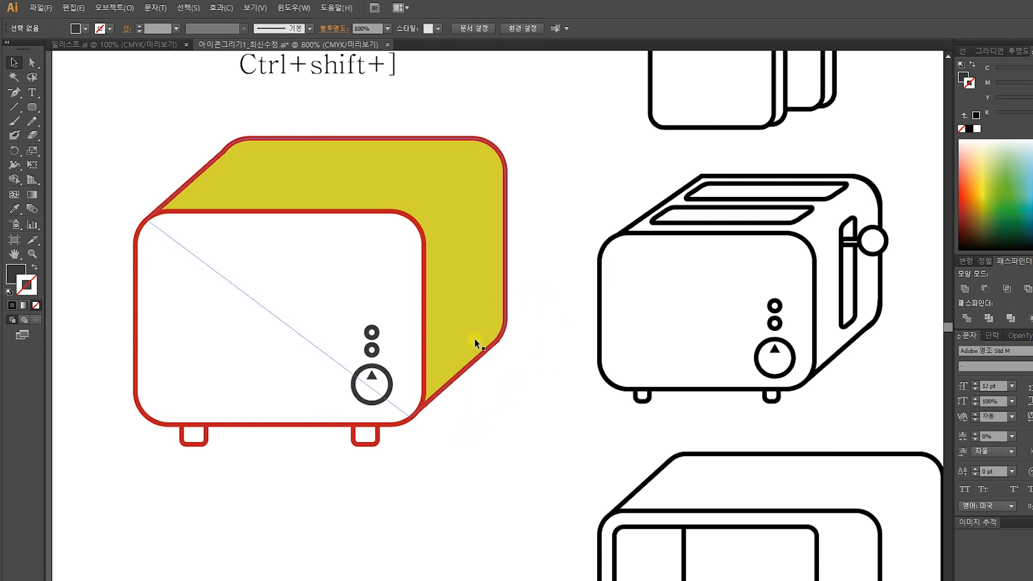
Draw a vertical rounded-rectangle slot about 1.6 × 9.5 mm on the yellow side face and copy the front panel's white fill and red stroke to it
left_click_drag(547, 286, 492, 336)
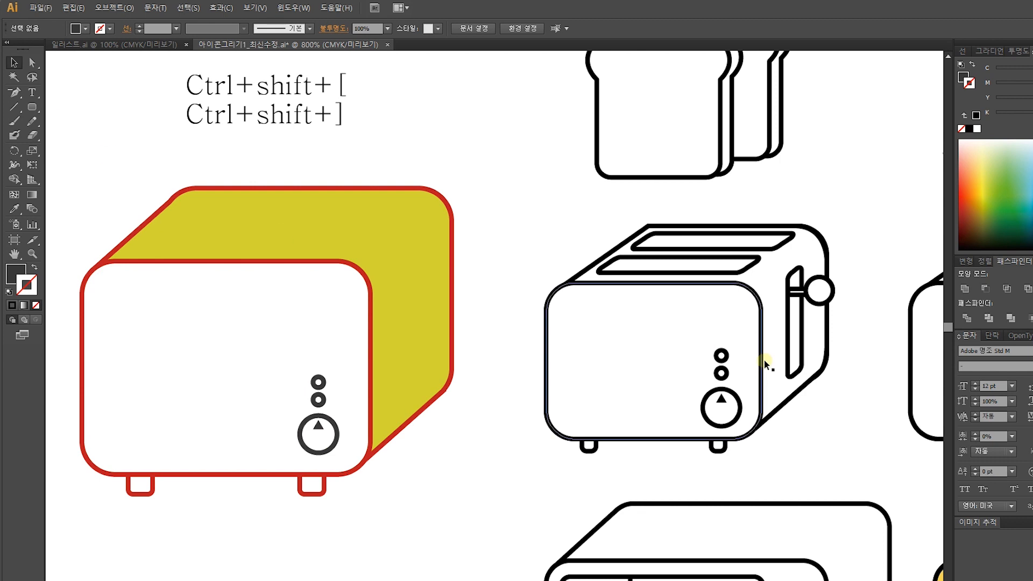
left_click(32, 107)
left_click_drag(404, 256, 425, 390)
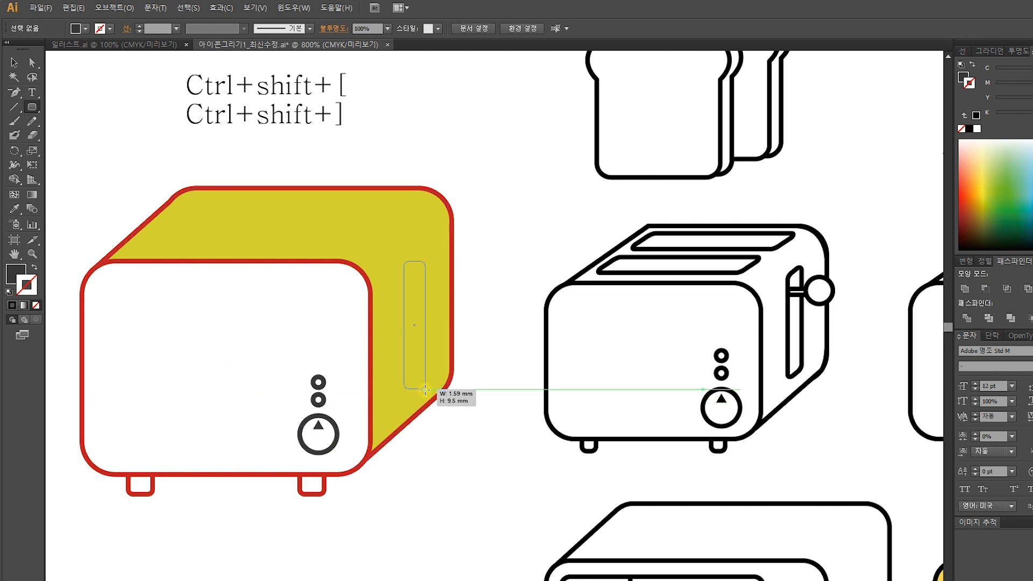
left_click_drag(425, 389, 425, 389)
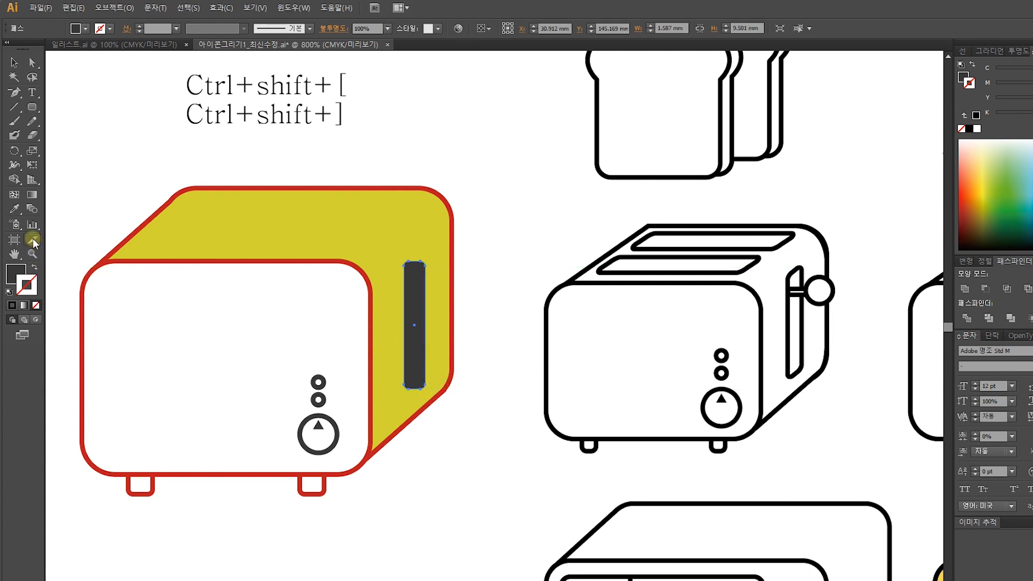
left_click(26, 209)
left_click(260, 263)
left_click(12, 63)
left_click(473, 198)
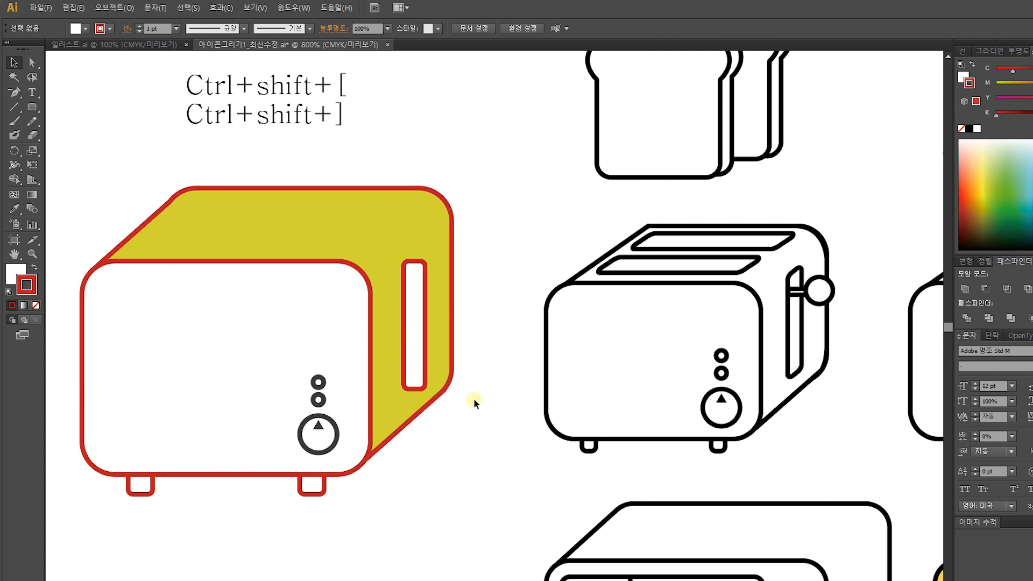
Shear the side slot vertically so its short ends slant like the slot on the black reference toaster
key("ctrl+plus")
left_click_drag(535, 350, 318, 344)
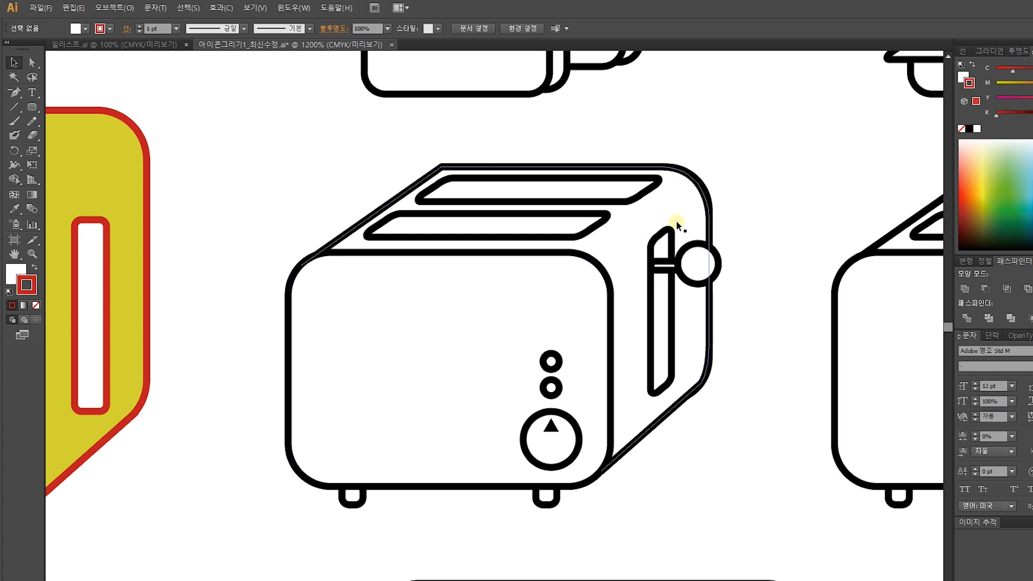
left_click_drag(202, 211, 406, 231)
left_click(353, 238)
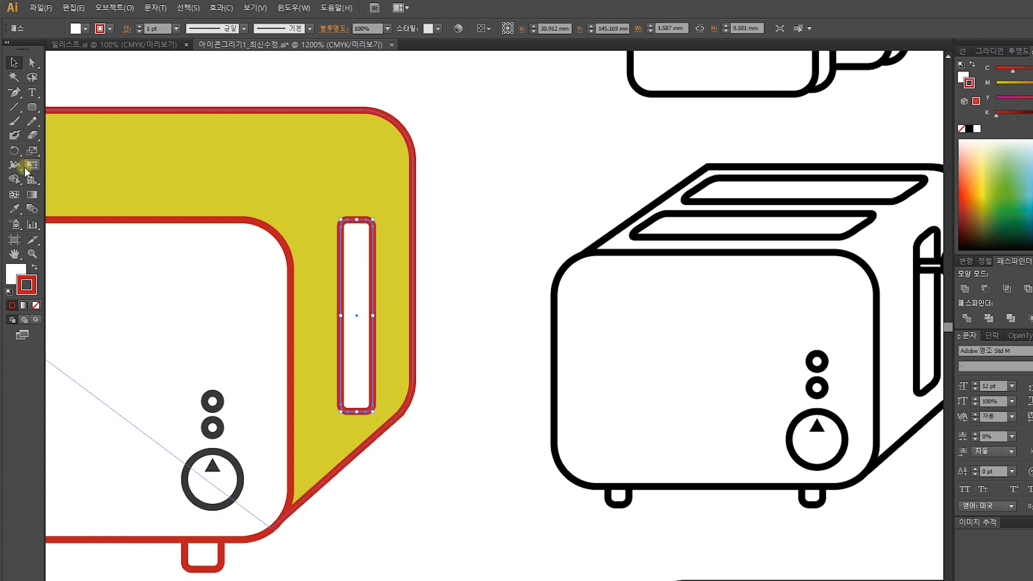
left_click_drag(35, 149, 97, 169)
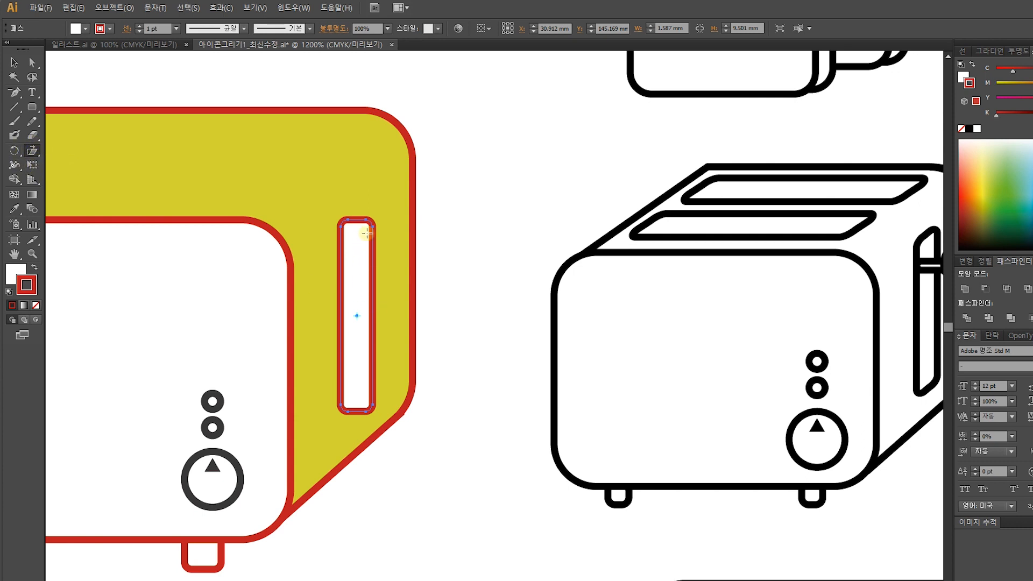
left_click_drag(348, 226, 348, 228)
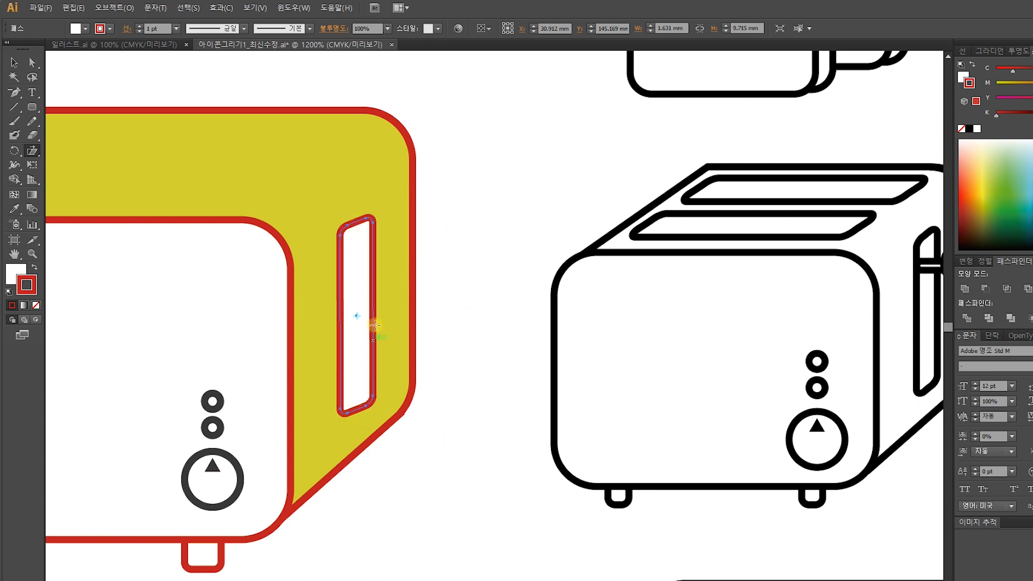
left_click_drag(371, 221, 375, 220)
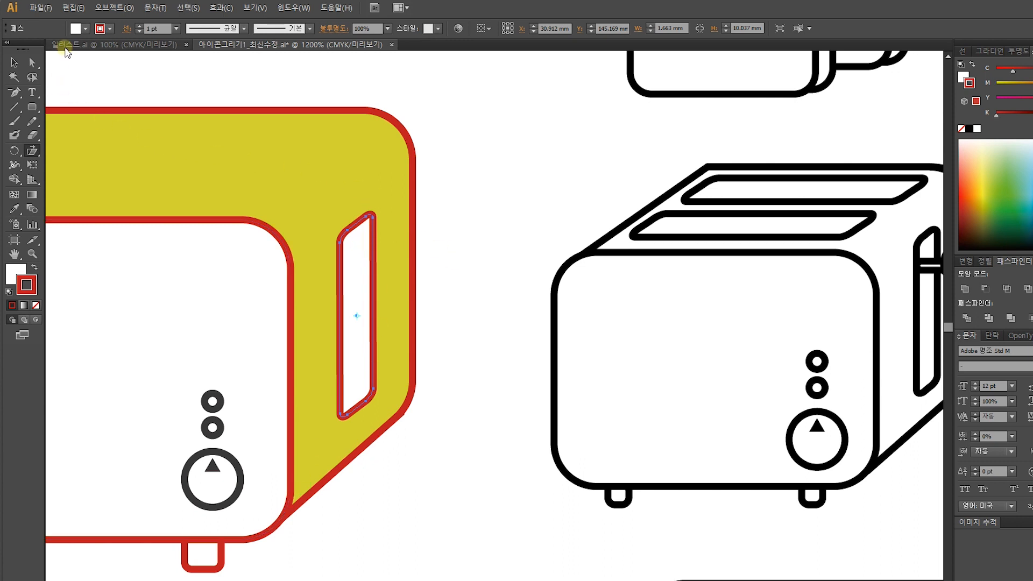
left_click(14, 62)
left_click(167, 89)
Draw a horizontal rounded-rectangle slot about 14.7 × 2 mm on the toaster's top face and shear it horizontally to follow the slanted edge
left_click_drag(298, 158, 517, 237)
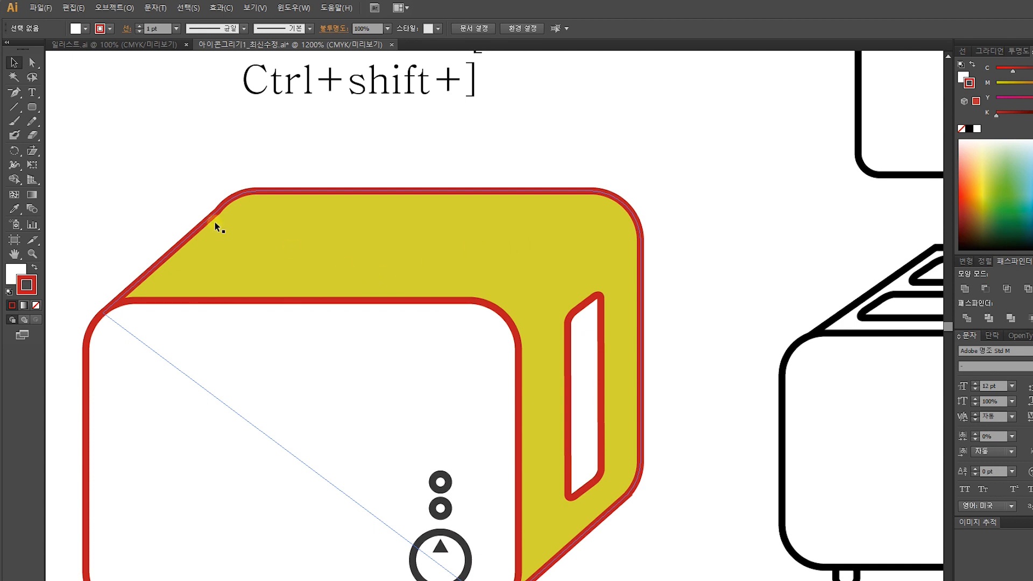
left_click(33, 106)
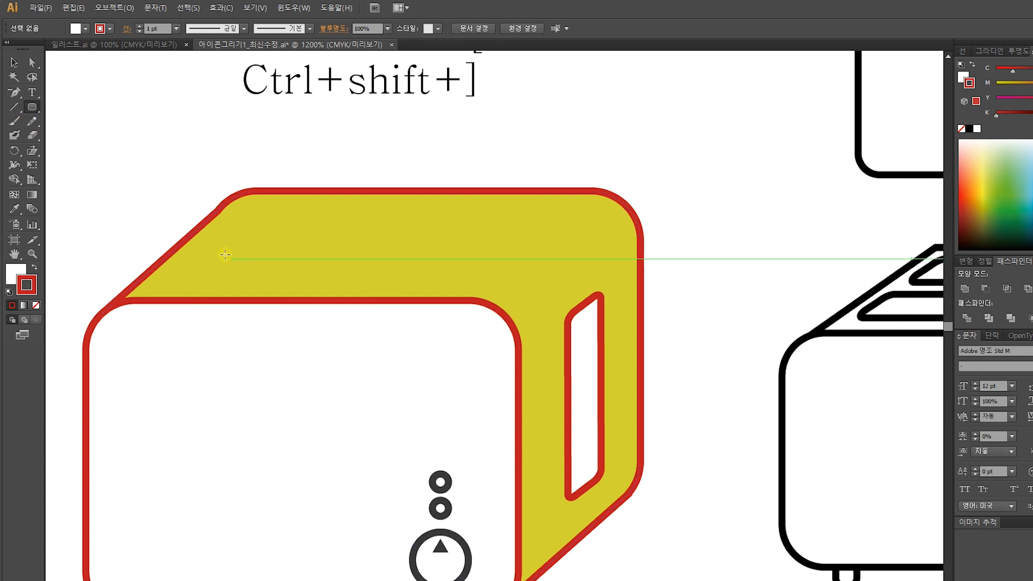
left_click_drag(203, 242, 365, 290)
left_click_drag(501, 287, 501, 281)
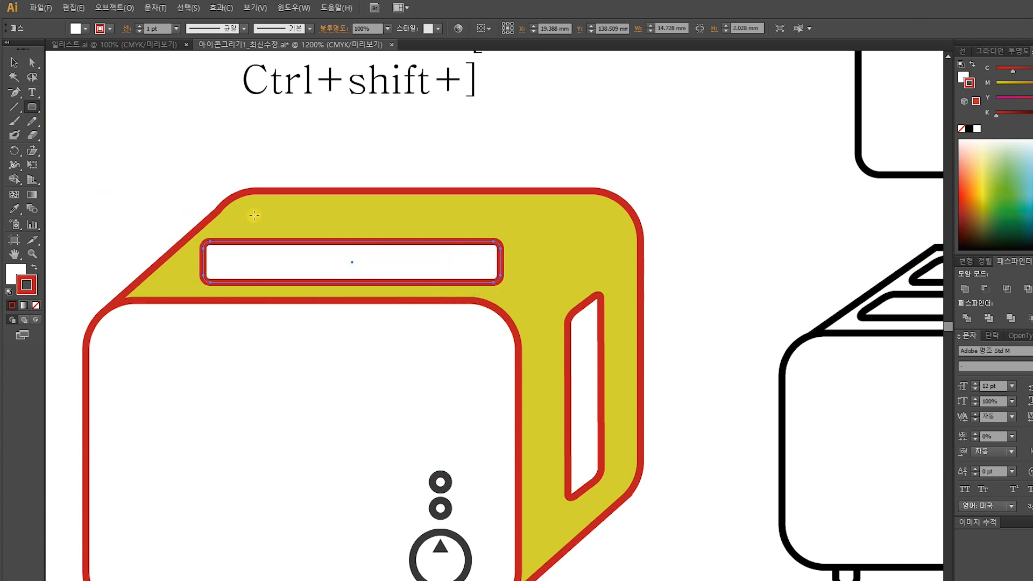
key("s")
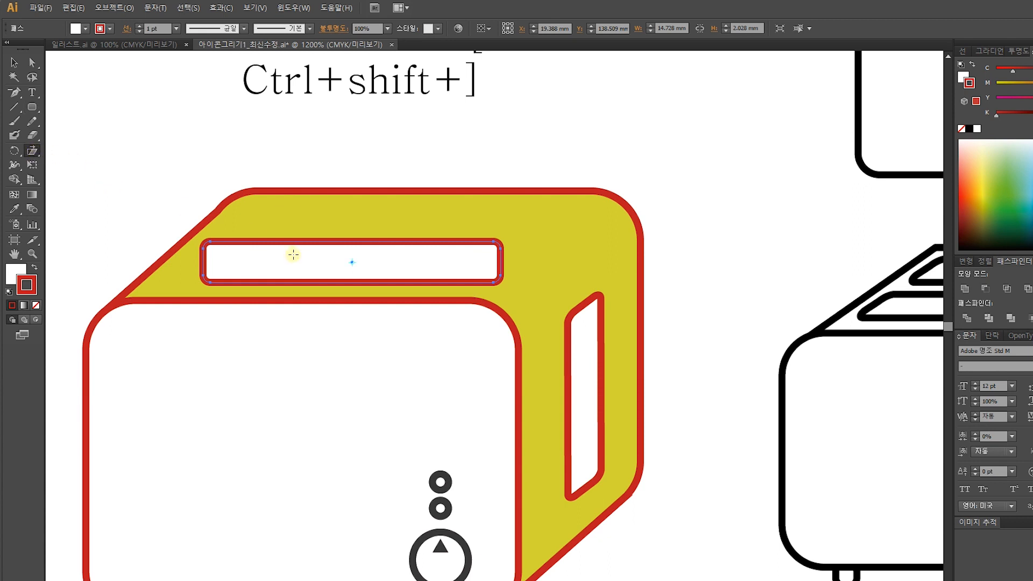
left_click_drag(212, 246, 235, 244)
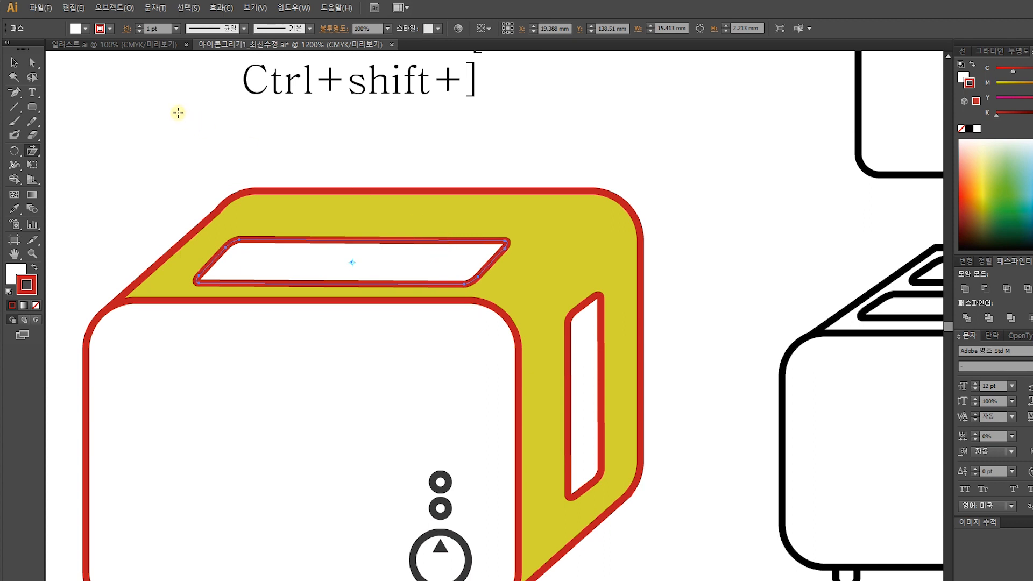
Reduce the sheared top slot's height to about 1.8 mm and copy it diagonally toward the top face's rear edge
left_click(14, 62)
left_click_drag(351, 240, 355, 248)
left_click_drag(447, 249, 489, 206)
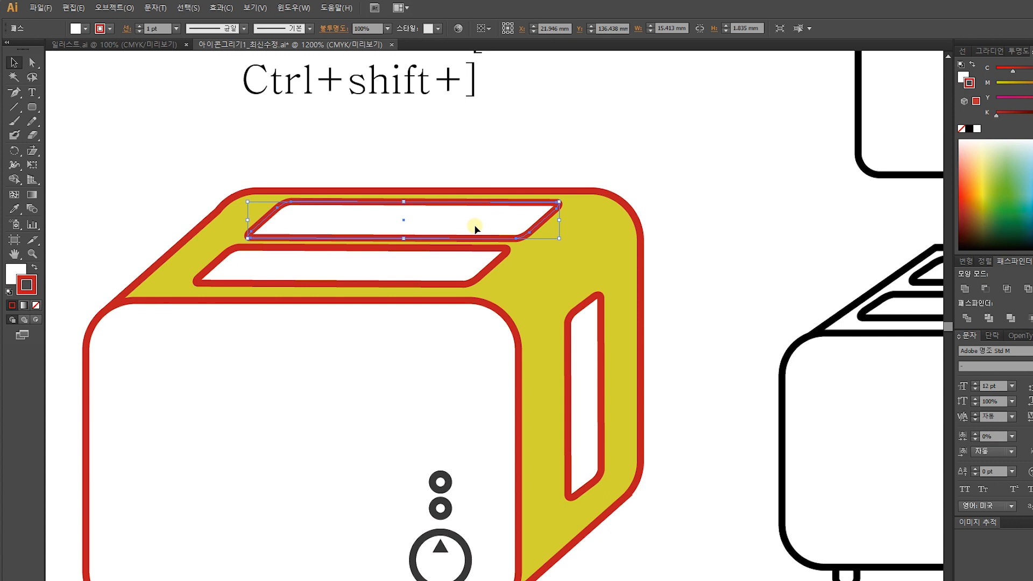
Flatten both top slots together to about 1.4 mm high each
left_click_drag(430, 300, 414, 326)
left_click(415, 278, "shift")
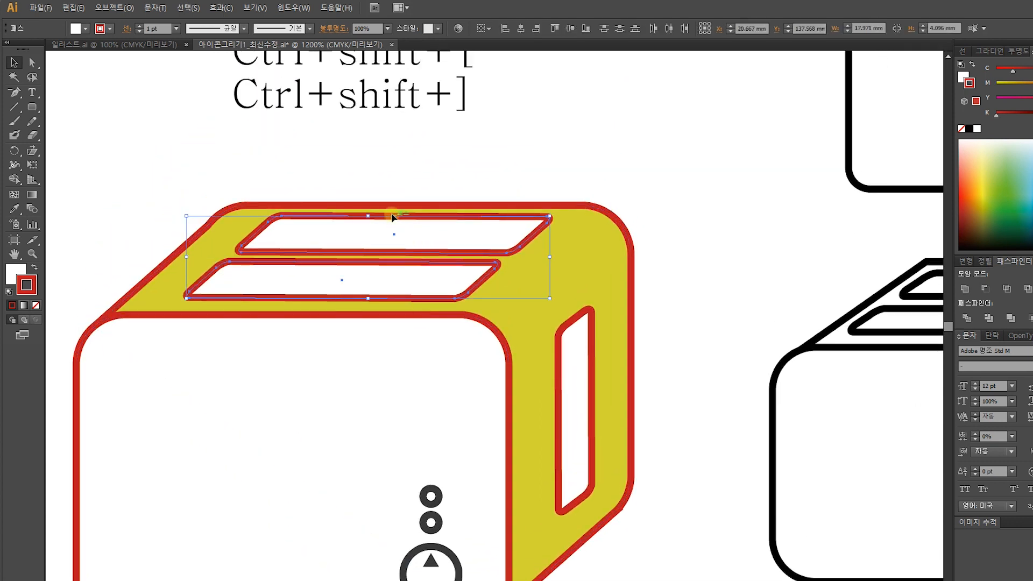
left_click_drag(368, 216, 396, 233)
left_click(406, 163)
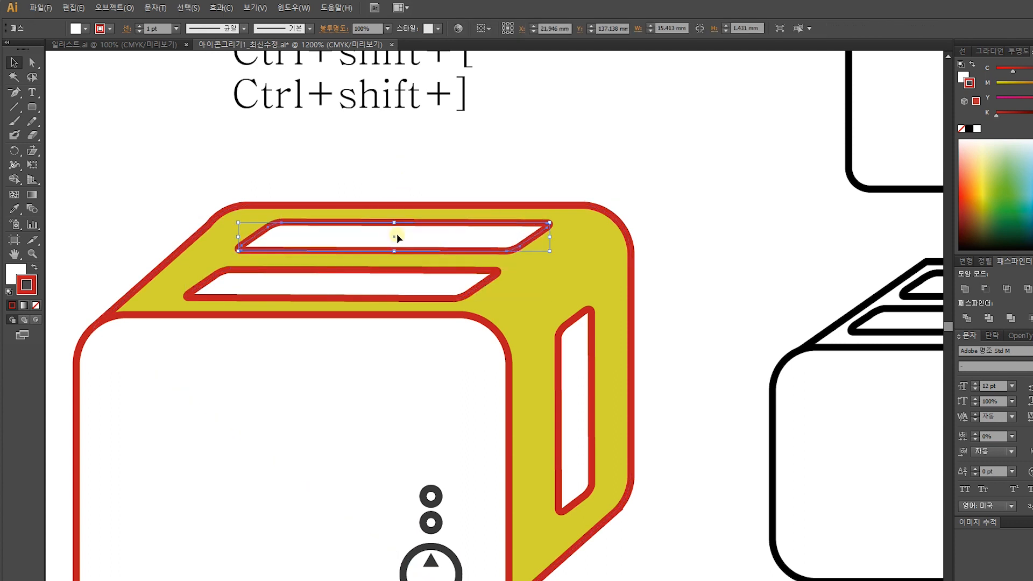
Shear both top slots together slightly to refine their slant
left_click(344, 286, "shift")
left_click(33, 150)
left_click_drag(238, 236, 237, 236)
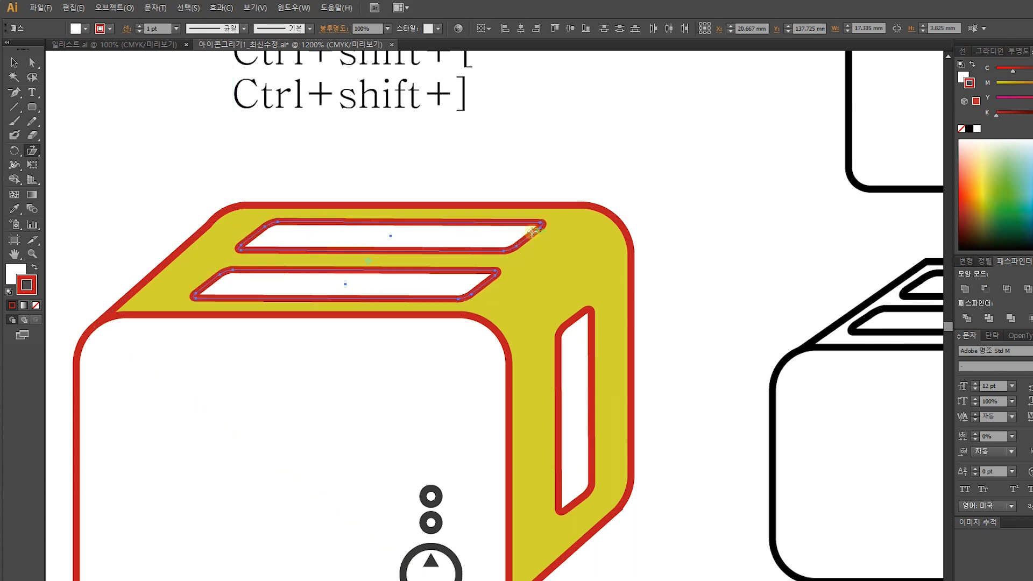
left_click_drag(533, 230, 536, 235)
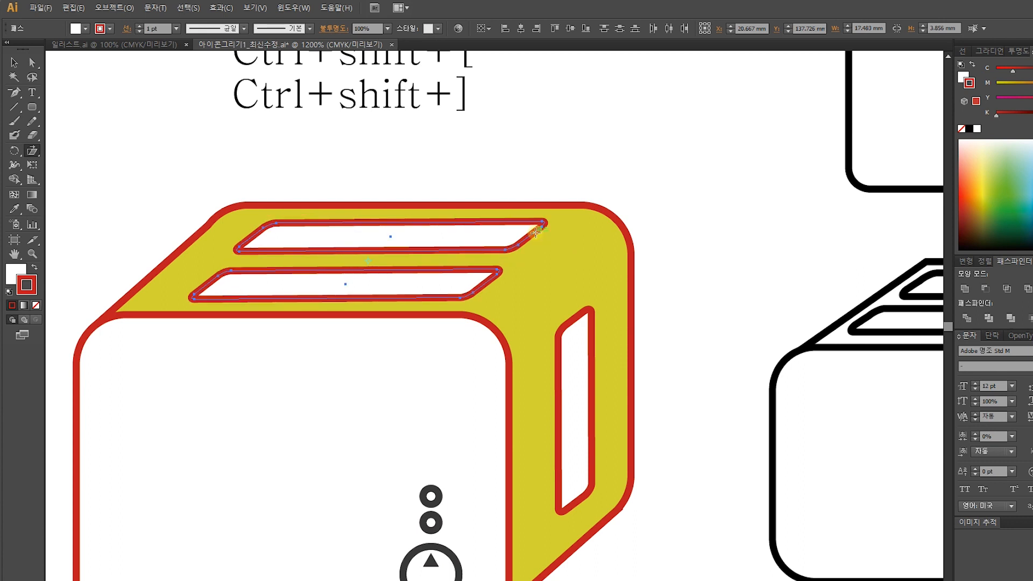
key("v")
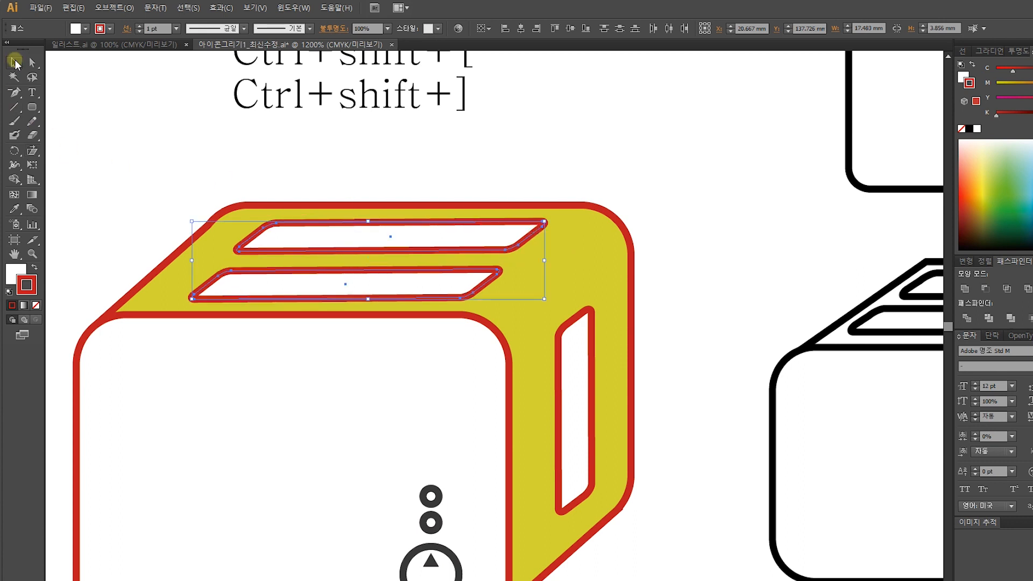
Shift both top slots together slightly left and up to centre them on the top face
left_click(579, 186)
left_click(501, 238)
left_click(456, 279, "shift")
left_click_drag(425, 279, 413, 276)
left_click(528, 143)
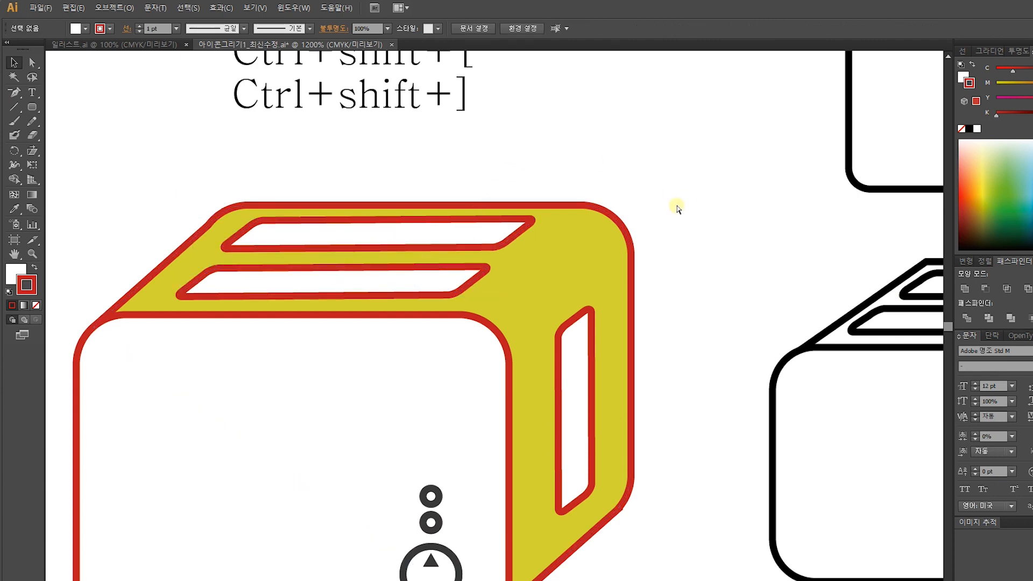
Move the shortcut note text left to clear drawing space above the red toaster
key("ctrl+minus")
key("ctrl+minus")
key("ctrl+minus")
left_click_drag(676, 205, 571, 147)
left_click_drag(490, 125, 660, 229)
left_click(632, 195)
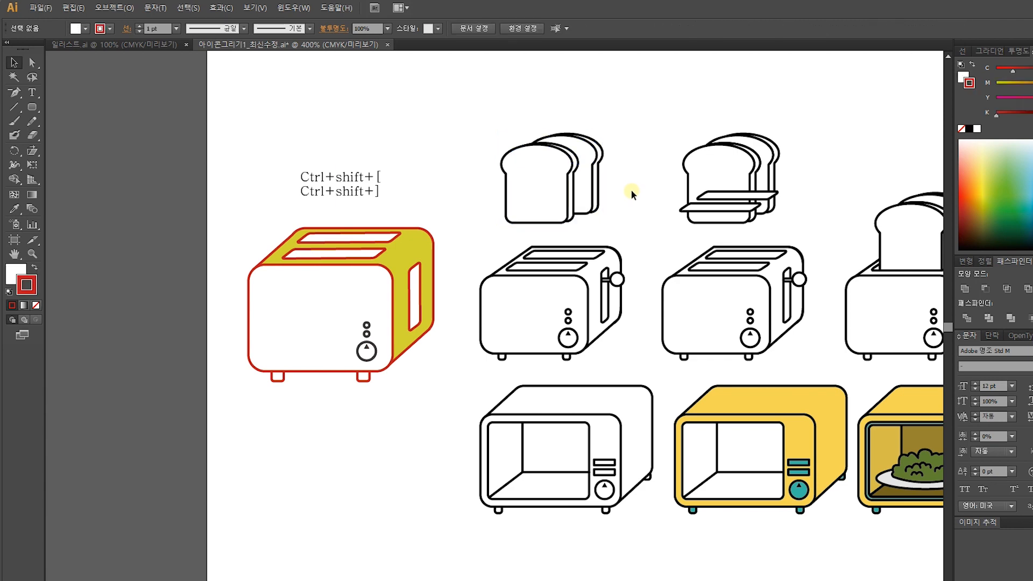
key("ctrl+plus")
key("ctrl+plus")
left_click_drag(624, 194, 694, 365)
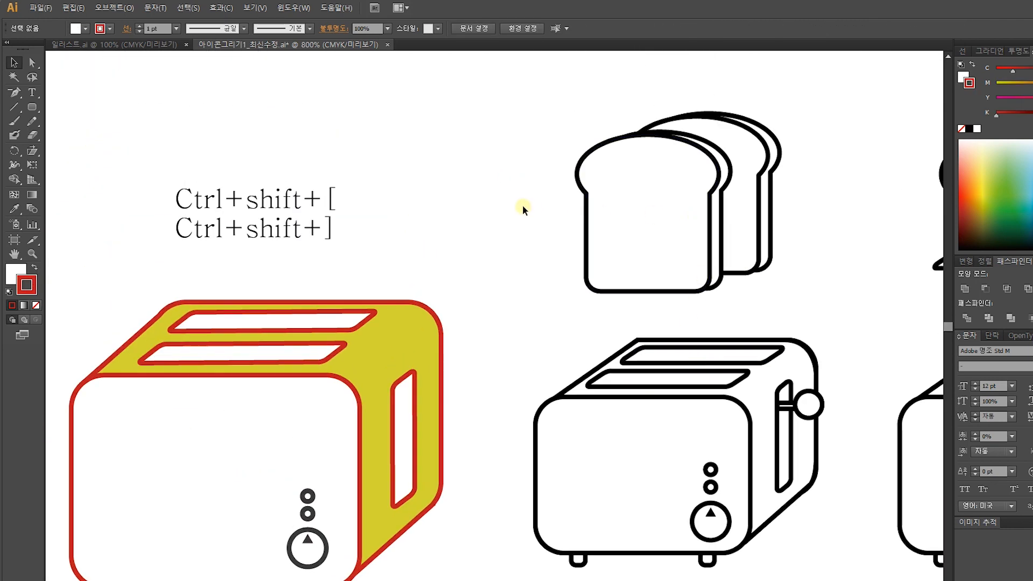
left_click_drag(381, 256, 203, 144)
left_click_drag(258, 199, 141, 206)
Draw an unfilled black-stroked ellipse about 14.4 × 7.1 mm above the toaster for the top of the bread slice
left_click(729, 175)
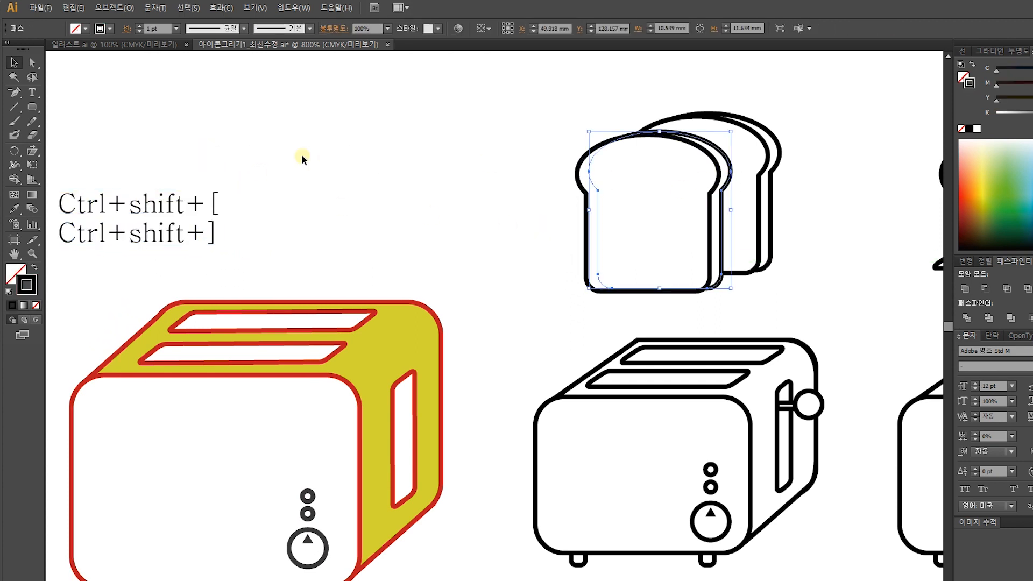
left_click(312, 139)
left_click(33, 107)
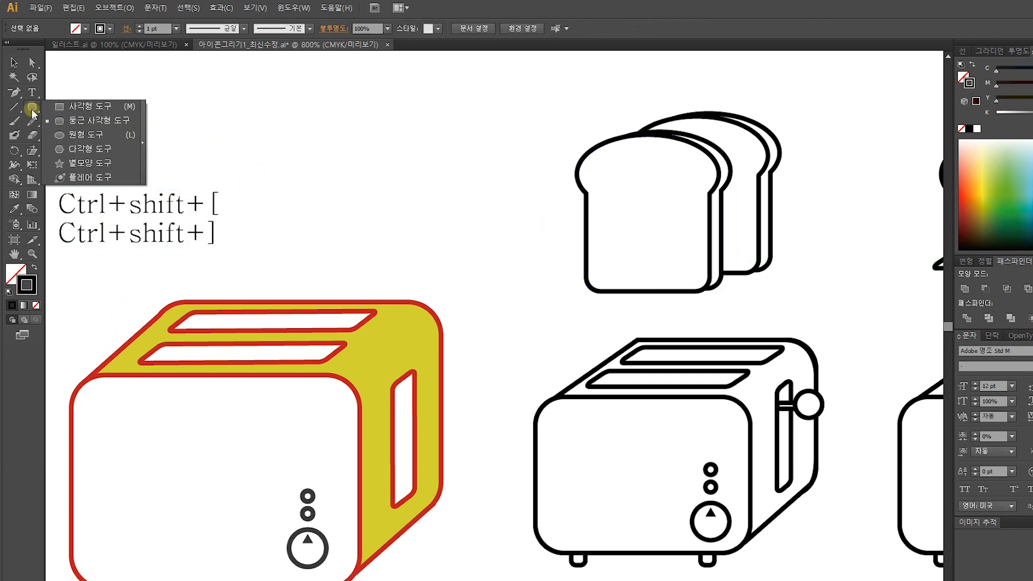
left_click(97, 135)
mouse_move(320, 105)
left_mouse_down()
mouse_move(452, 192)
mouse_move(542, 180)
mouse_move(478, 196)
mouse_move(492, 204)
left_mouse_up()
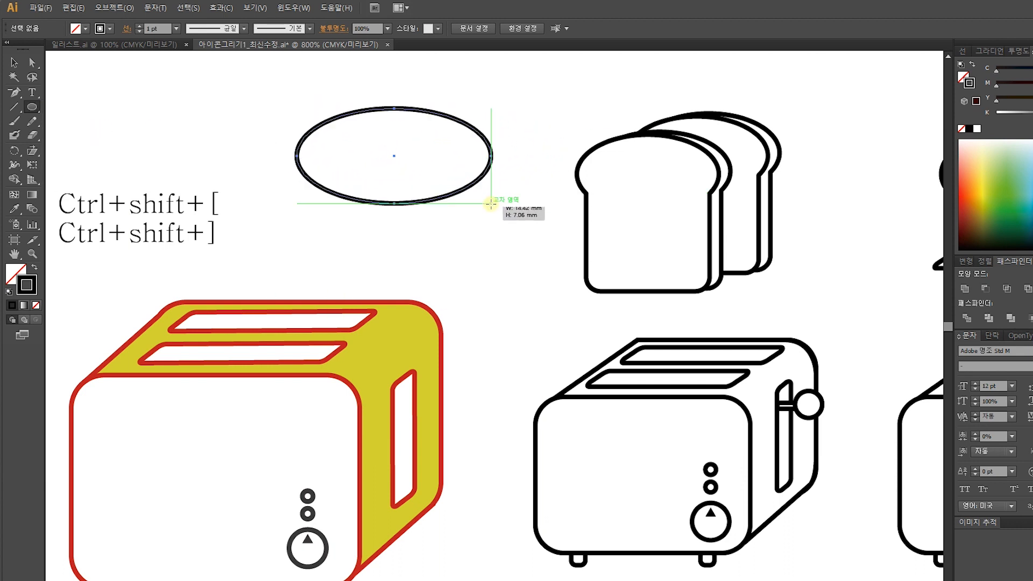
Draw a rounded rectangle about 11.9 × 10.8 mm overlapping the ellipse's lower half as the bread slice's body
left_click(33, 106)
left_click(65, 121)
left_click_drag(314, 166, 473, 312)
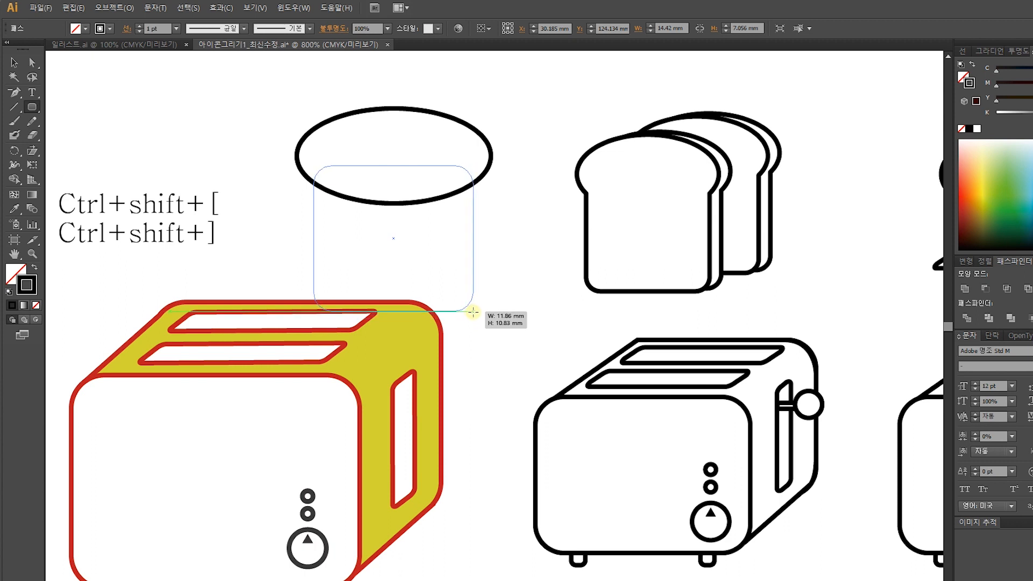
left_click_drag(473, 312, 473, 312)
Move the bread's ellipse and rounded rectangle together upward, clear of the toaster
left_click(14, 63)
left_click_drag(350, 97, 418, 211)
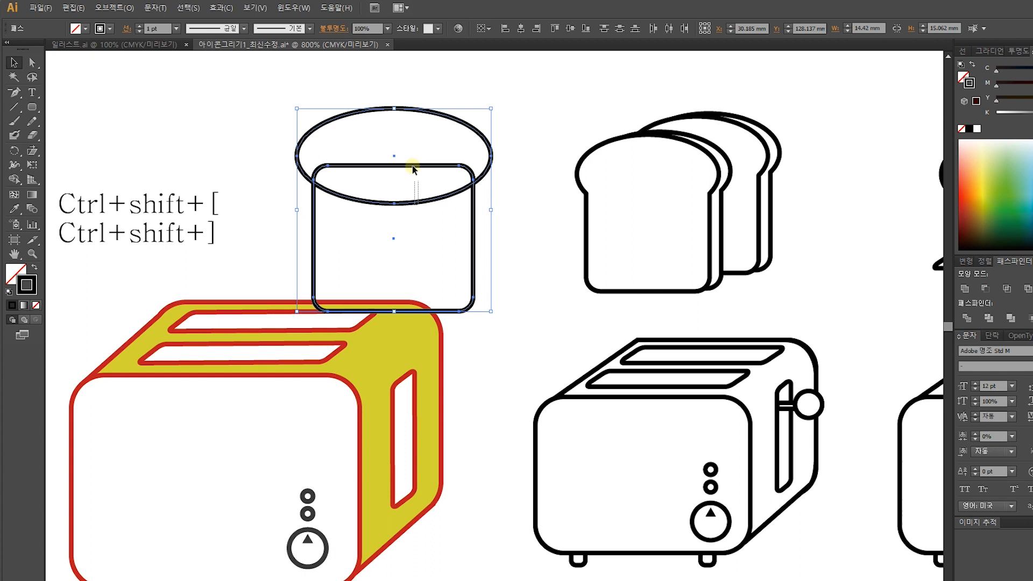
left_click_drag(527, 228, 404, 97)
left_click_drag(403, 127, 398, 201)
left_click(431, 84)
Nudge the ellipse's top anchor point up to make the bread's crown slightly taller
left_click(481, 159)
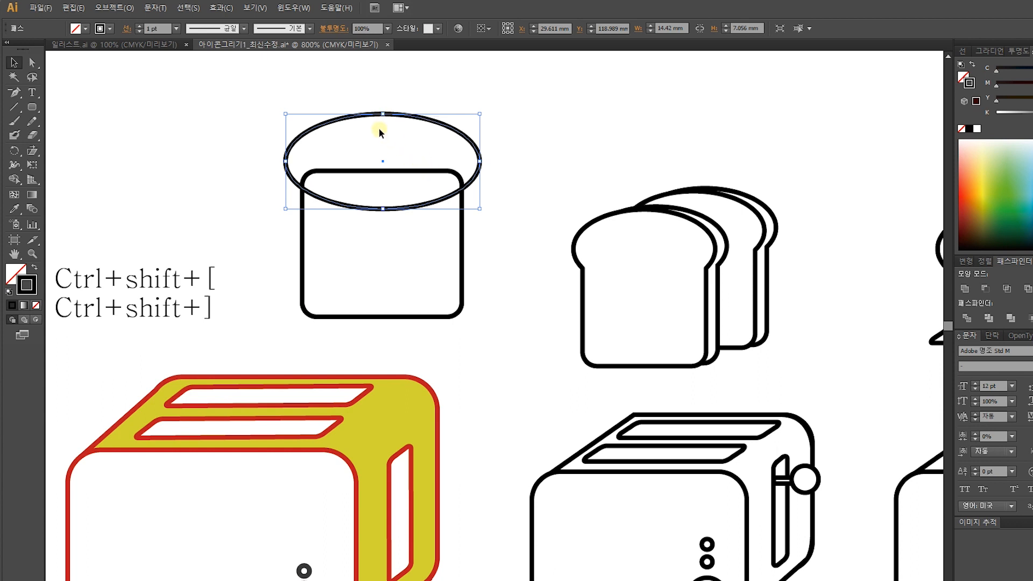
key("a")
left_click_drag(323, 110, 425, 136)
key("Up")
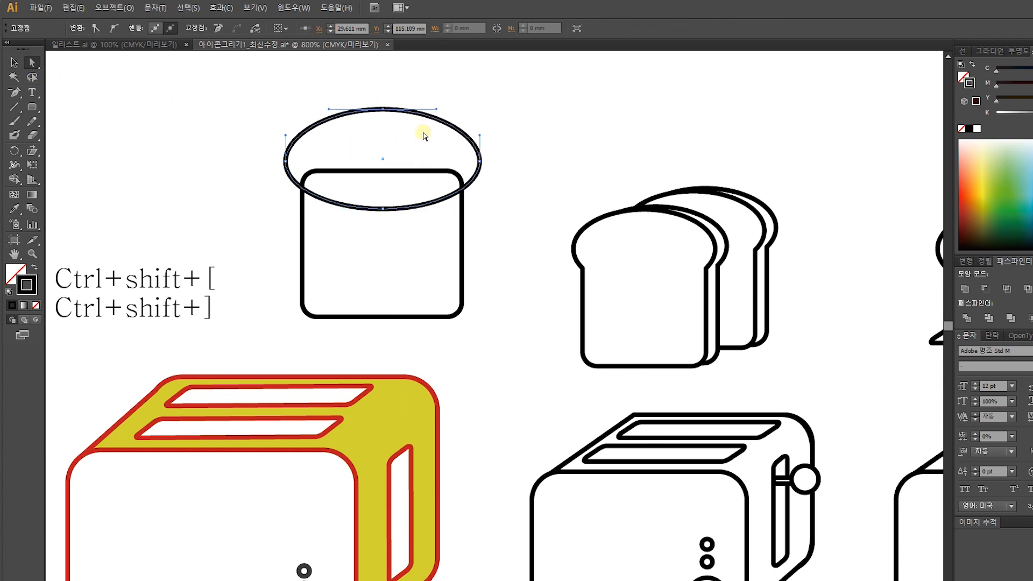
Align the bread's ellipse and rounded rectangle on their horizontal centres
left_click(14, 62)
left_click_drag(263, 100, 550, 318)
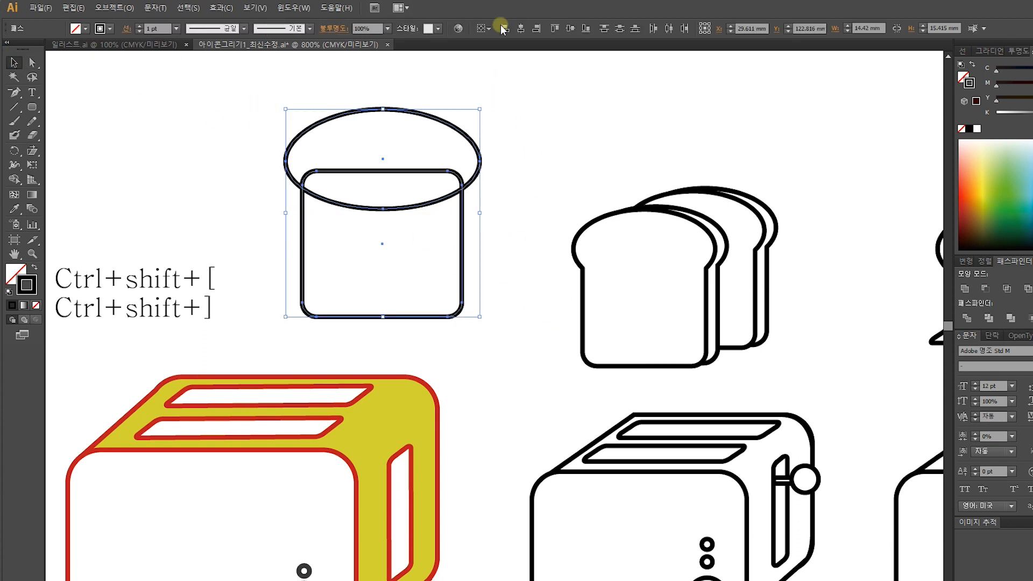
left_click(521, 28)
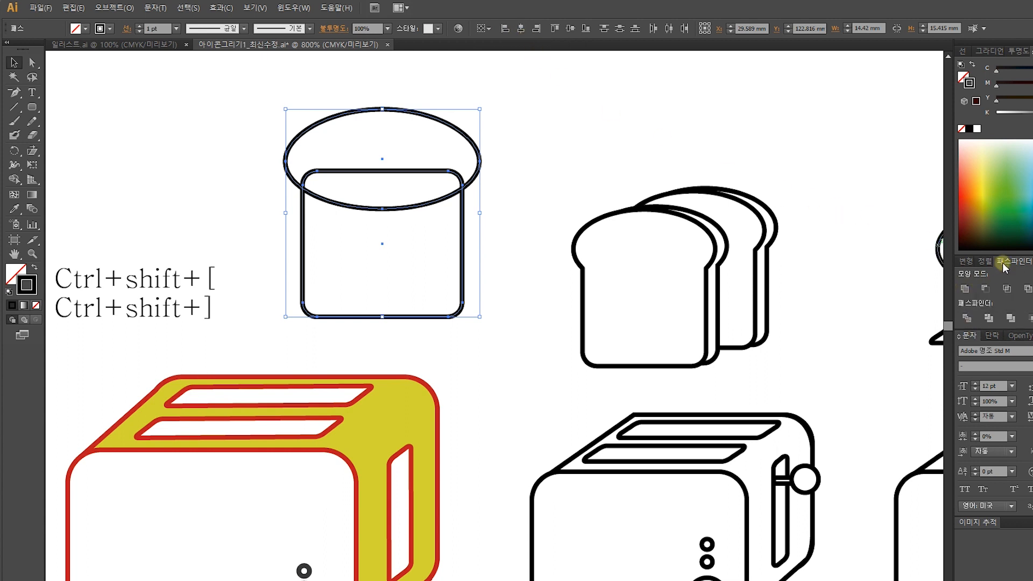
Unite the bread's ellipse and rounded rectangle into one outline and fill it with tan
left_click(965, 289)
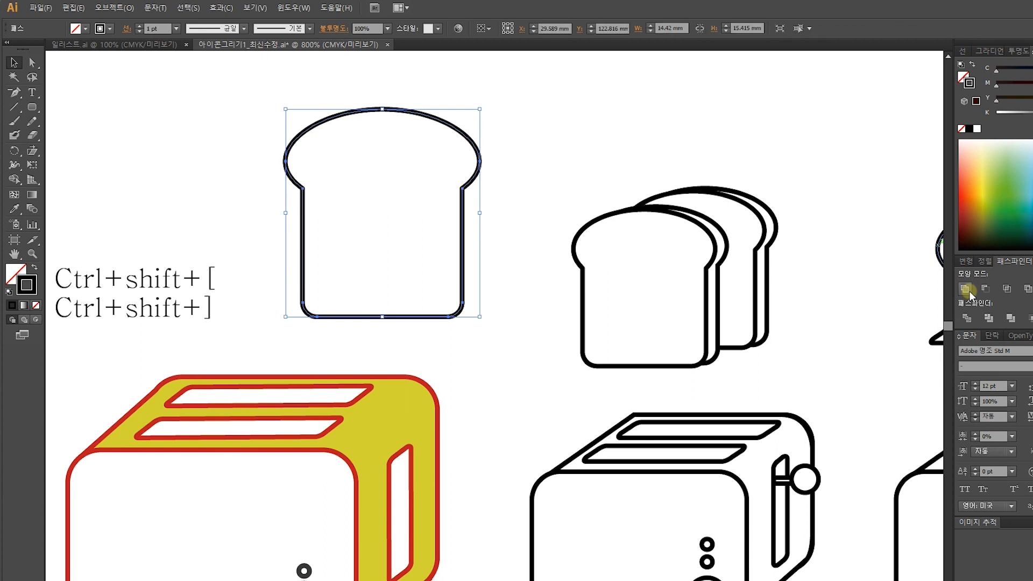
left_click(542, 141)
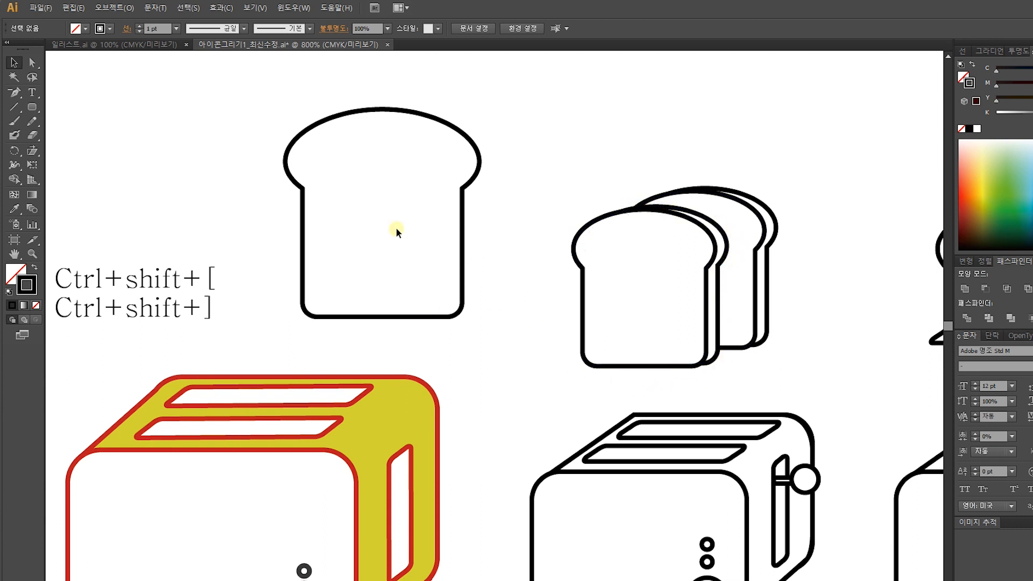
left_click(462, 212)
left_click(20, 273)
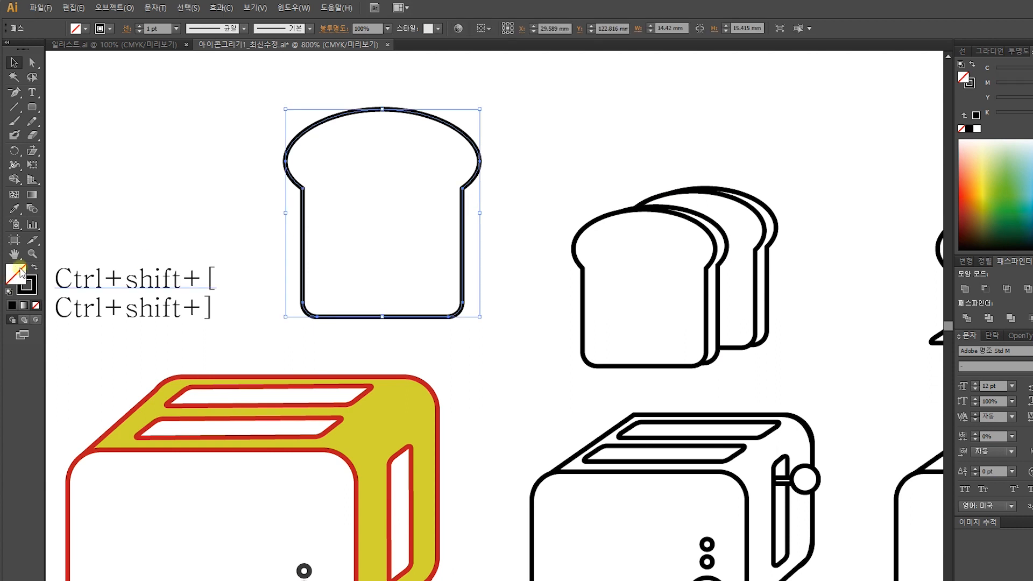
double_click(16, 275)
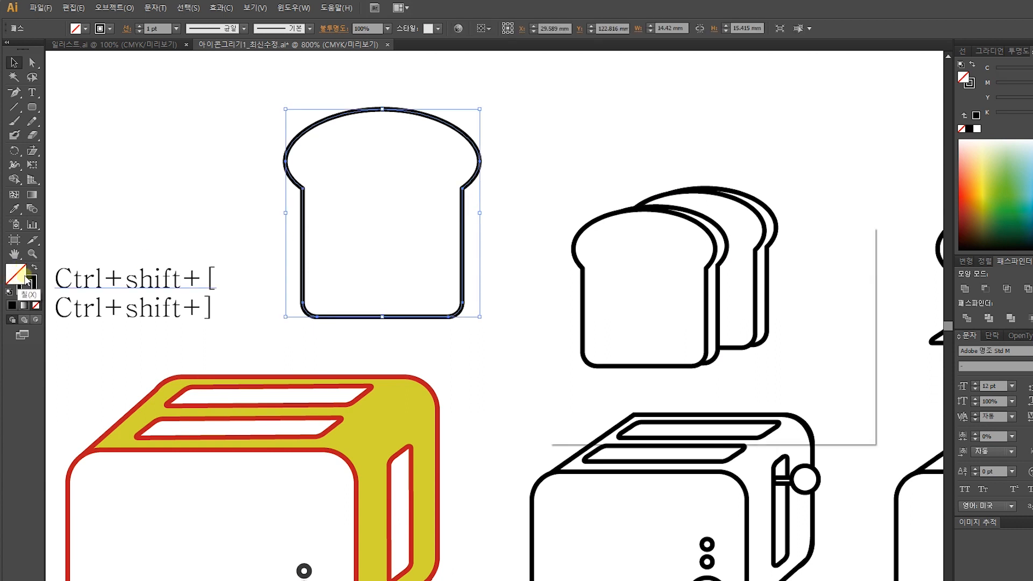
left_click(729, 399)
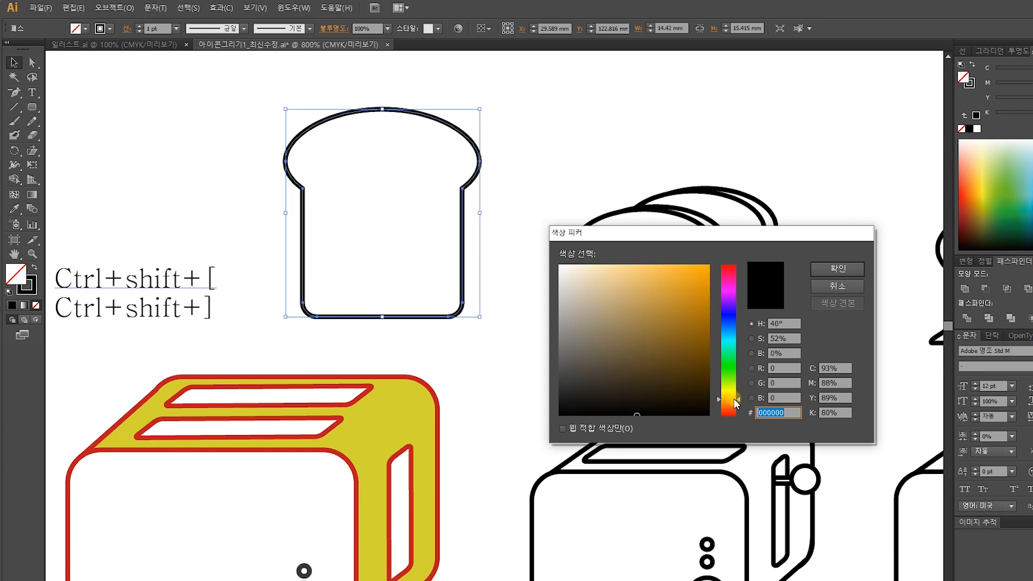
left_click_drag(704, 352, 606, 298)
left_click(827, 269)
left_click(545, 157)
Lighten the bread slice's fill to pale beige (#eadabe)
left_click(346, 205)
double_click(19, 280)
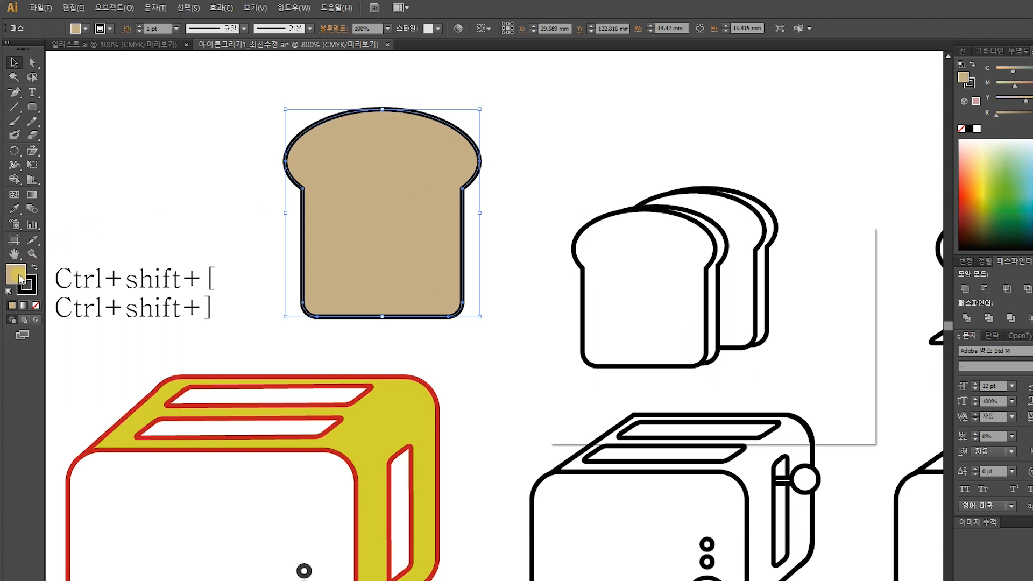
left_click_drag(603, 282, 588, 274)
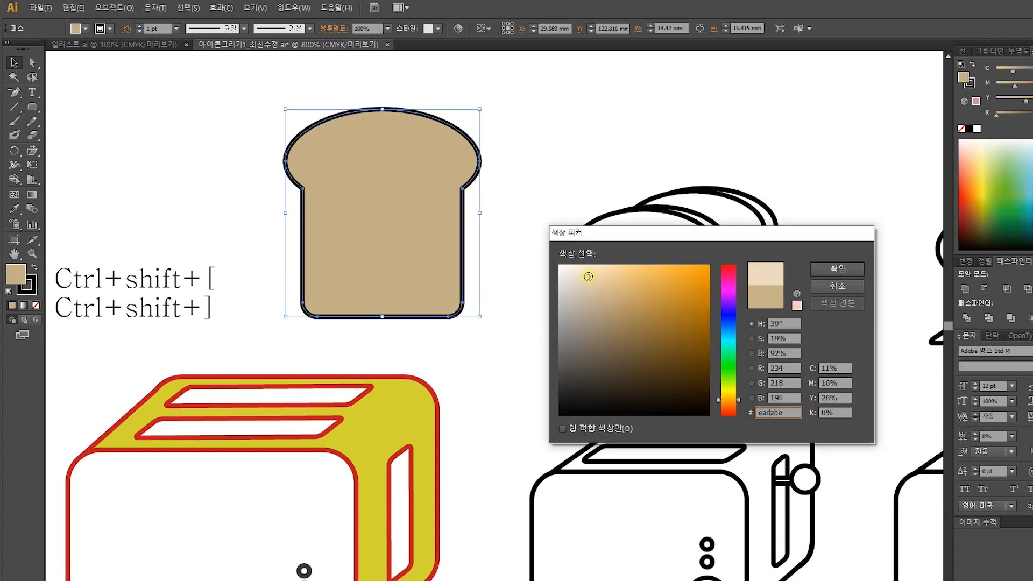
left_click(838, 269)
left_click(625, 154)
Duplicate the bread slice slightly up and to the right, send the copy to the back and fine-tune its offset
left_click_drag(386, 205, 403, 200)
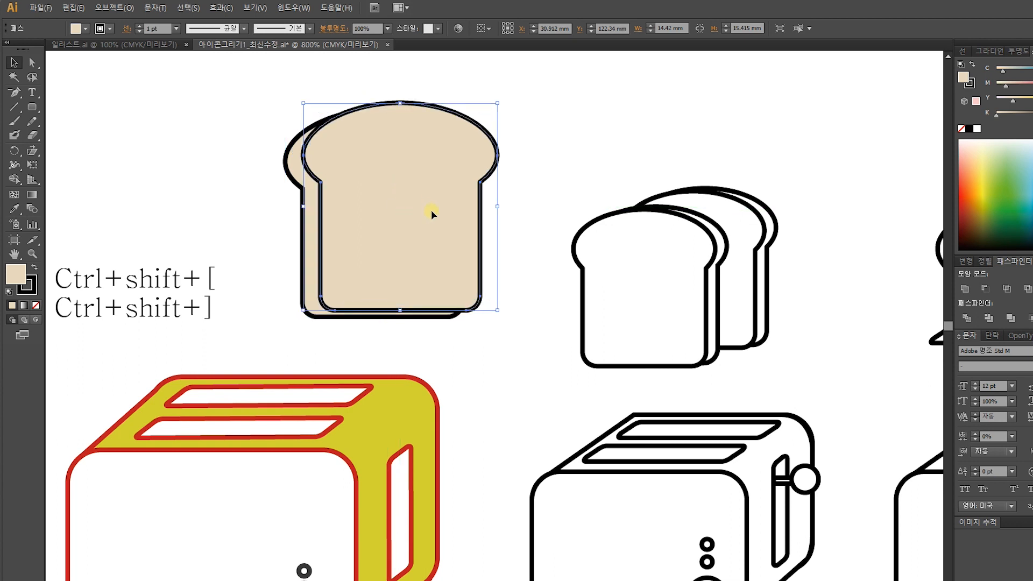
key("ctrl+shift+[")
key("Down")
key("Left")
key("Up")
key("Right")
left_click(570, 162)
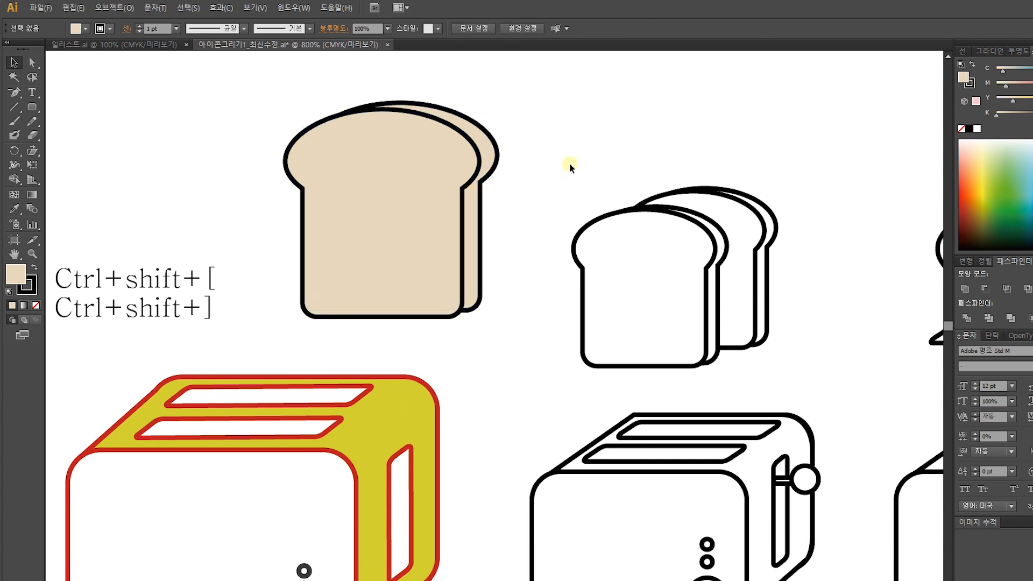
left_click_drag(490, 142, 491, 144)
left_click(557, 146)
Fill the back bread slice with a darker tan (#d8bf95) than the front slice
left_click(493, 146)
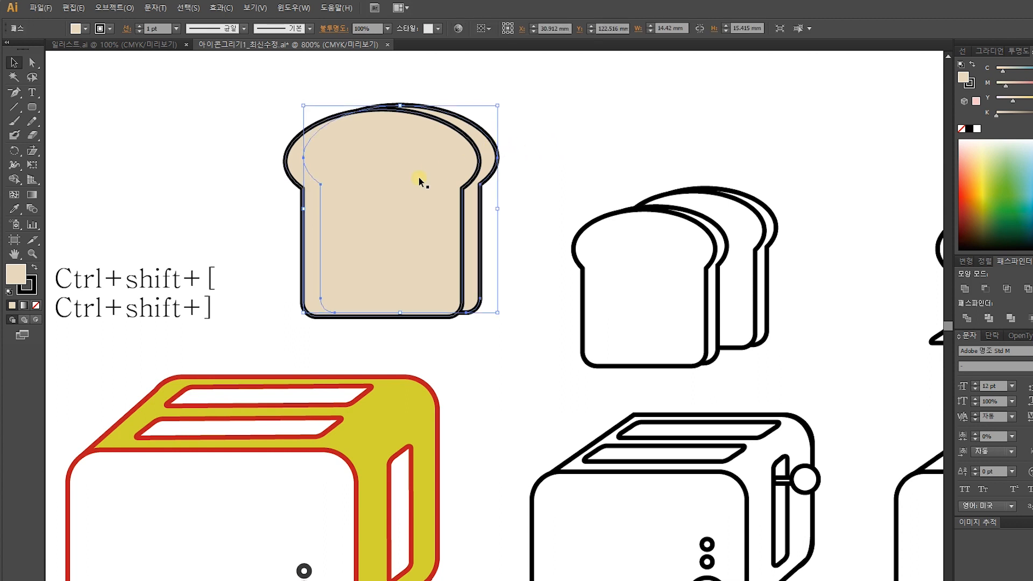
double_click(16, 274)
left_click(605, 283)
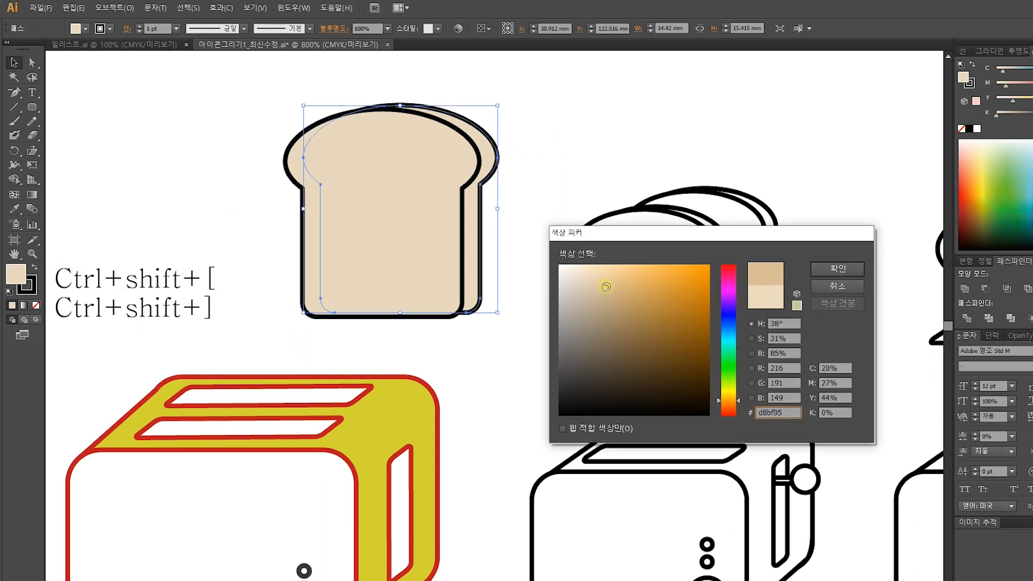
left_click(838, 268)
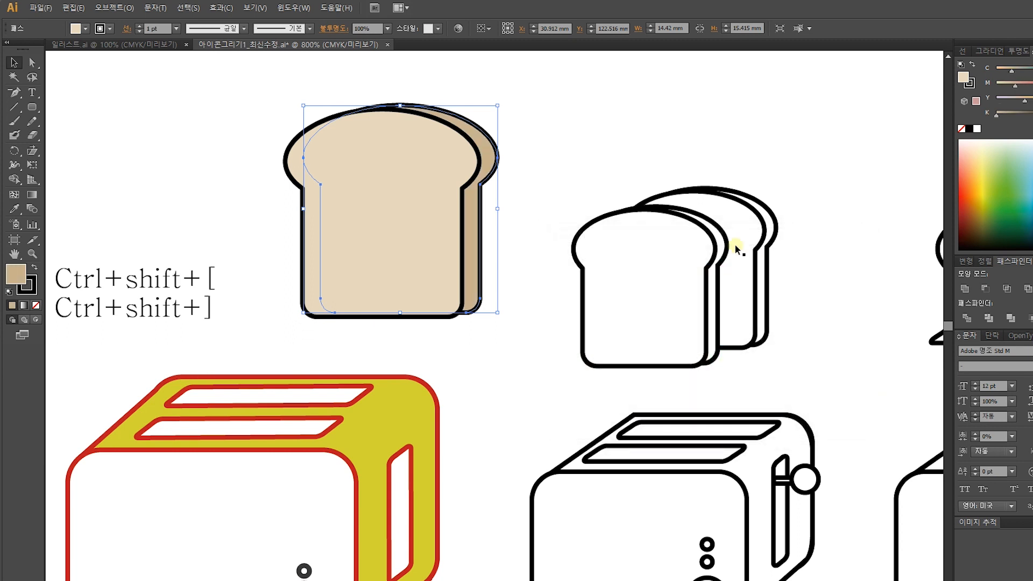
left_click(476, 101)
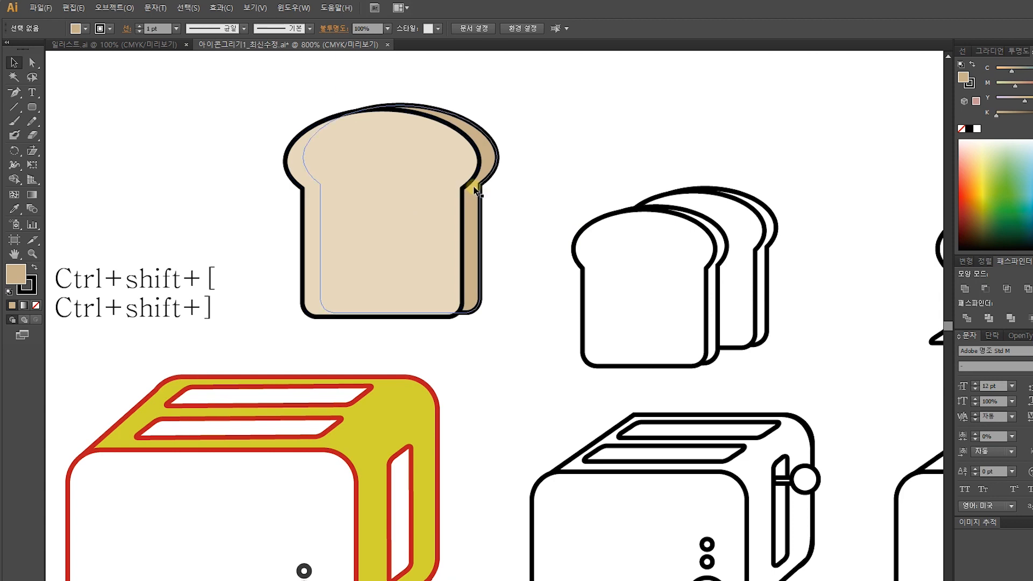
left_click_drag(535, 311, 291, 100)
left_click(614, 139)
Scale the bread, toaster and shortcut note down to about the reference icons' size and place them above the reference drawings
left_click_drag(583, 296, 394, 247)
left_click_drag(131, 233, 380, 319)
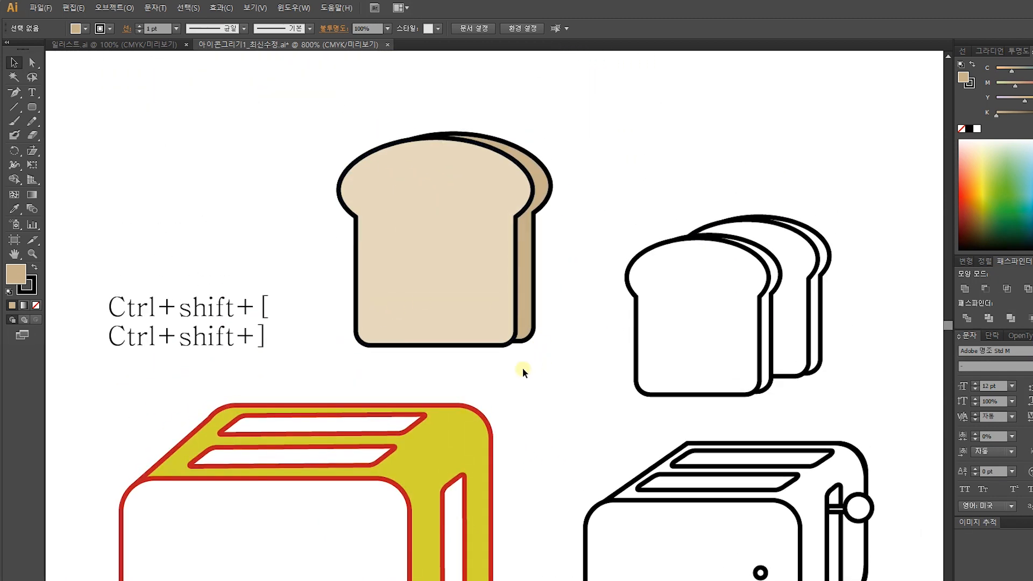
key("ctrl+minus")
key("ctrl+minus")
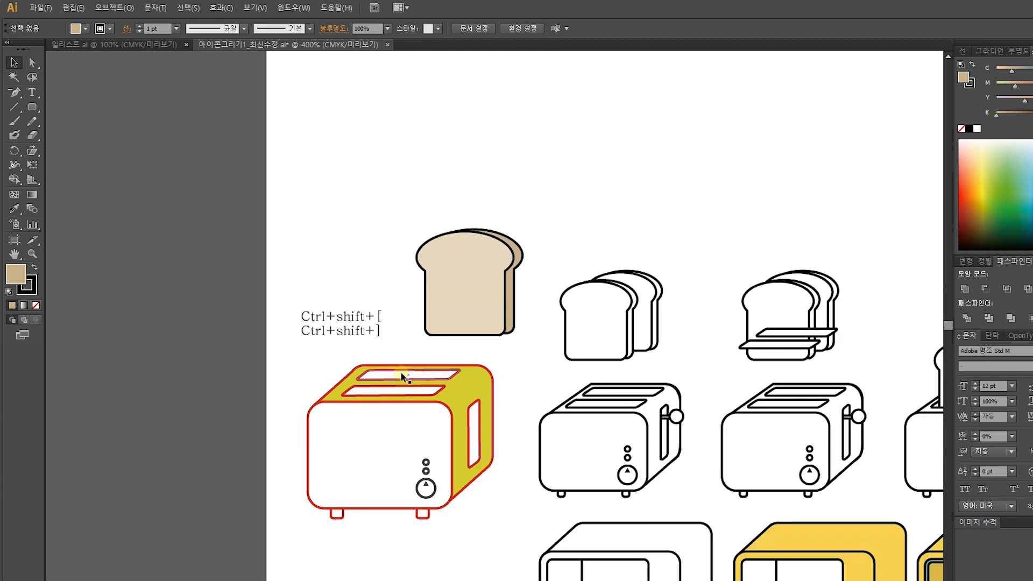
left_click_drag(492, 525, 285, 187)
left_click_drag(440, 237, 274, 301)
left_click_drag(283, 345, 515, 83)
left_click_drag(501, 193, 475, 193)
left_click_drag(517, 91, 479, 189)
left_click_drag(525, 131, 459, 218)
left_click_drag(403, 364, 413, 361)
left_click(482, 339)
left_click_drag(541, 390, 477, 235)
left_click_drag(366, 262, 345, 338)
left_click_drag(410, 346, 204, 95)
left_click_drag(350, 172, 350, 156)
Set the outline colour of both bread slices to dark orange-red (#b72f00)
left_click(347, 156)
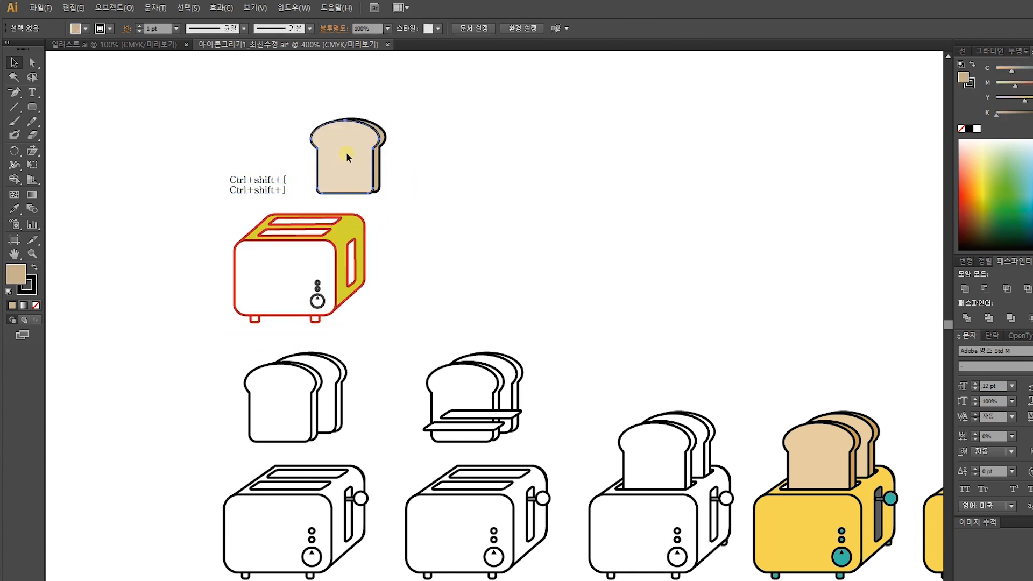
left_click(380, 175, "shift")
double_click(28, 285)
left_click_drag(672, 346, 714, 305)
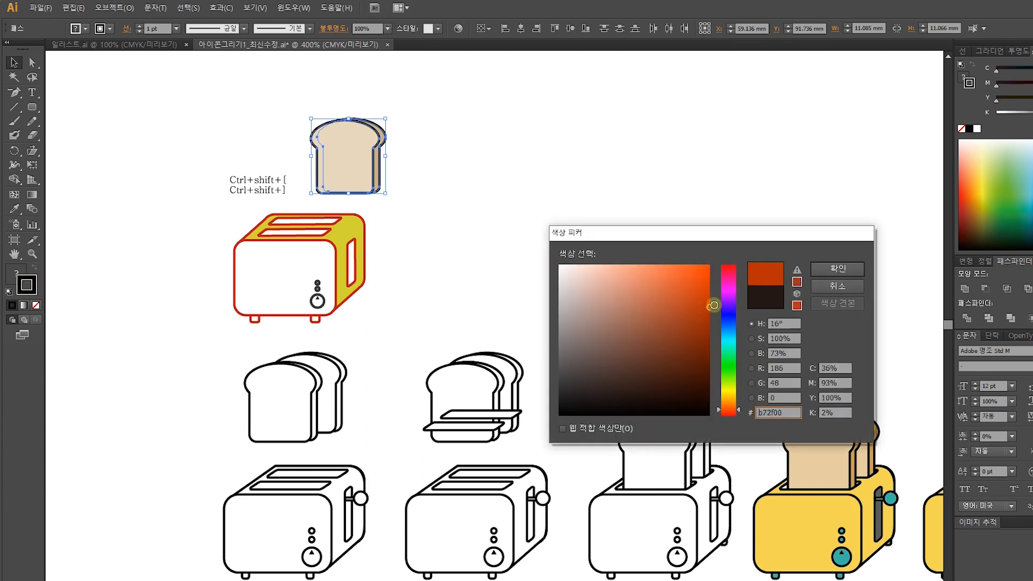
left_click(837, 268)
left_click(654, 179)
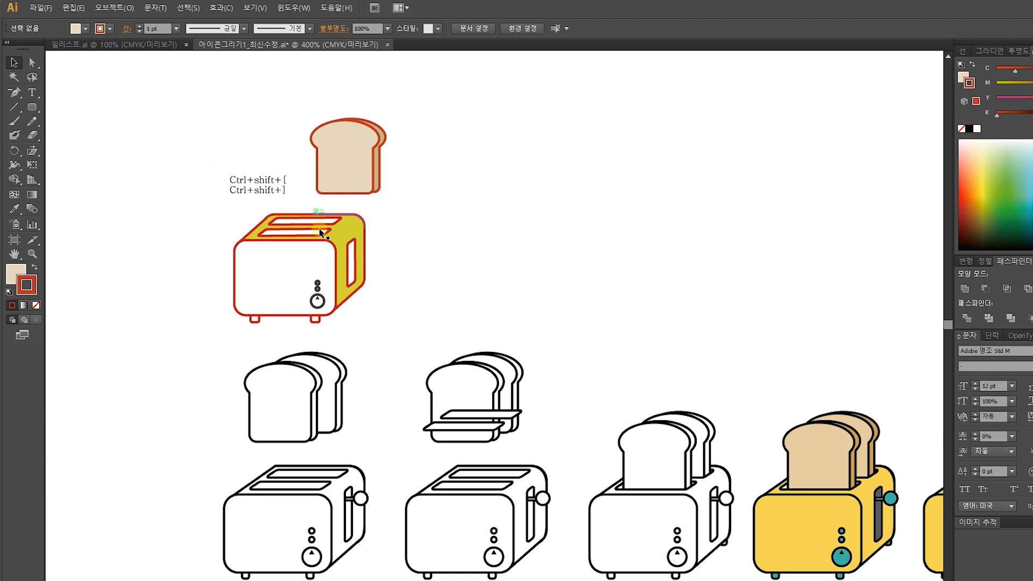
Enlarge the shortcut note text and place it above the bread
left_click_drag(410, 338, 216, 99)
left_click(272, 193)
left_click_drag(286, 195, 332, 100)
left_click(460, 154)
Move both bread slices left so they sit centred above the toaster
left_click_drag(422, 247, 338, 268)
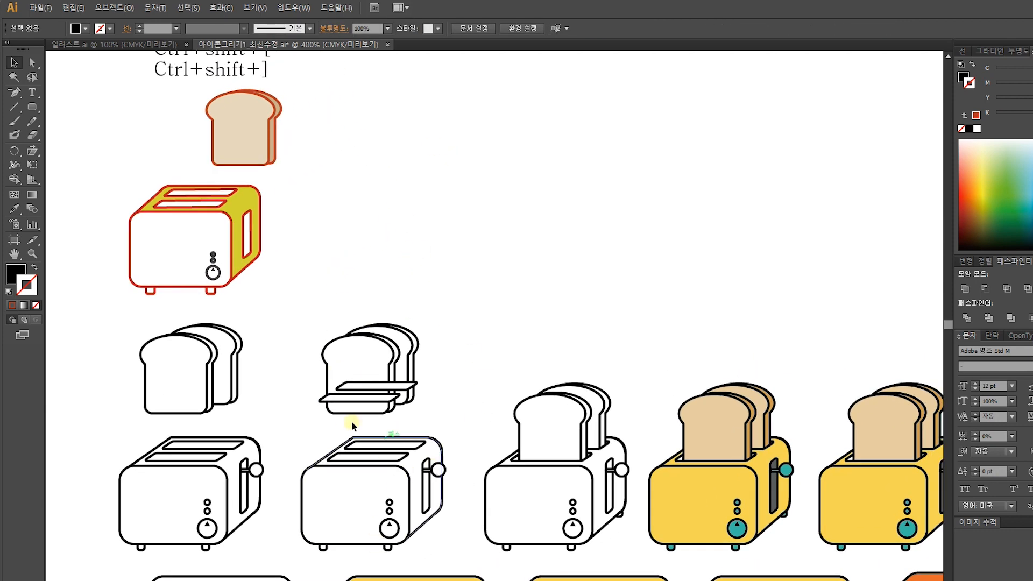
mouse_move(367, 269)
left_mouse_down()
mouse_move(430, 300)
mouse_move(446, 329)
left_mouse_up()
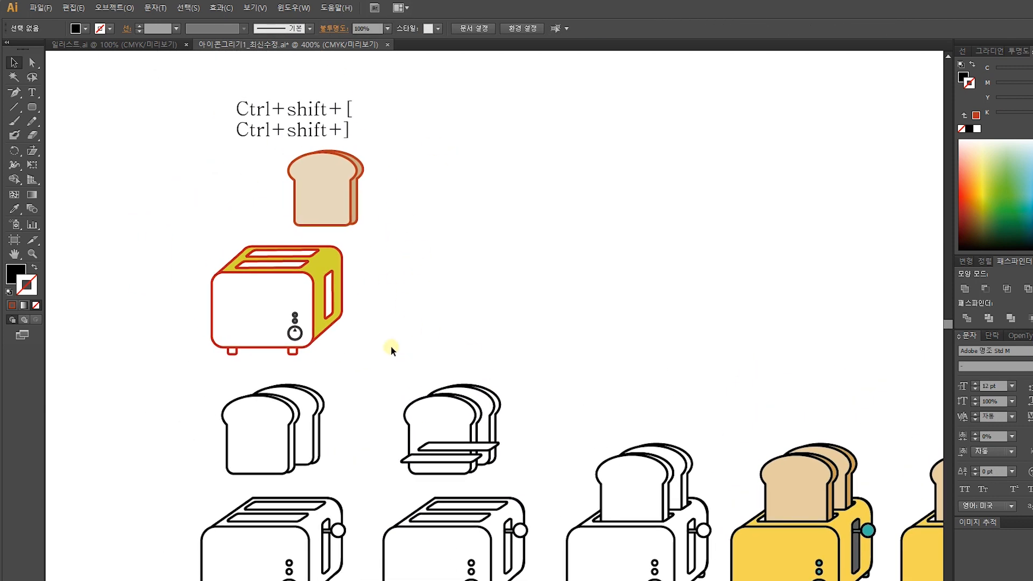
mouse_move(389, 239)
left_mouse_down()
mouse_move(310, 184)
mouse_move(273, 184)
left_mouse_up()
Duplicate the bread and toaster together to the right, level with the originals
left_click_drag(392, 378, 175, 146)
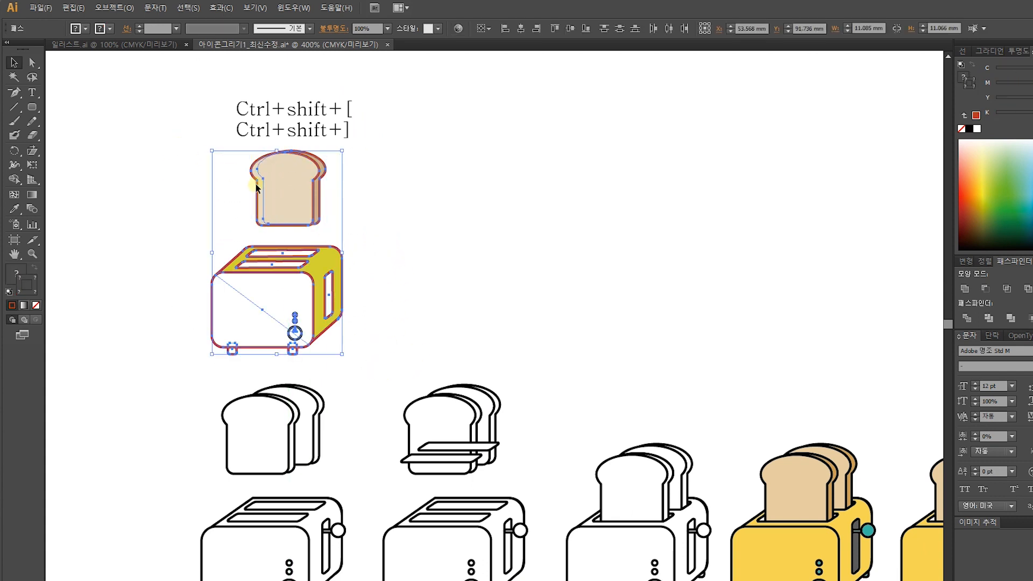
left_click_drag(277, 217, 451, 216)
left_click(636, 292)
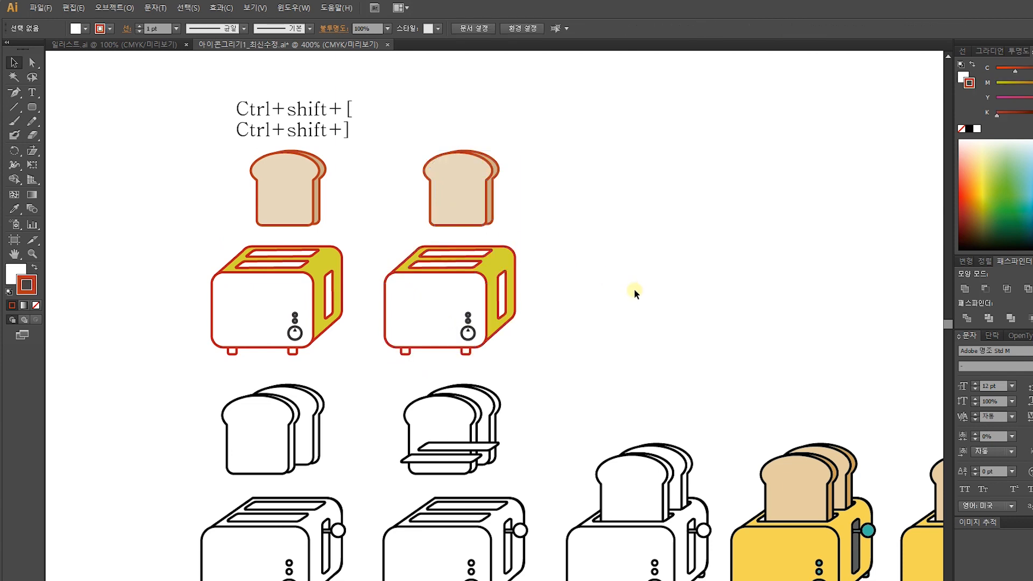
Copy the duplicated toaster's front slot onto the lower part of the bread above it and bring the copy to the front
key("ctrl+equal")
key("ctrl+equal")
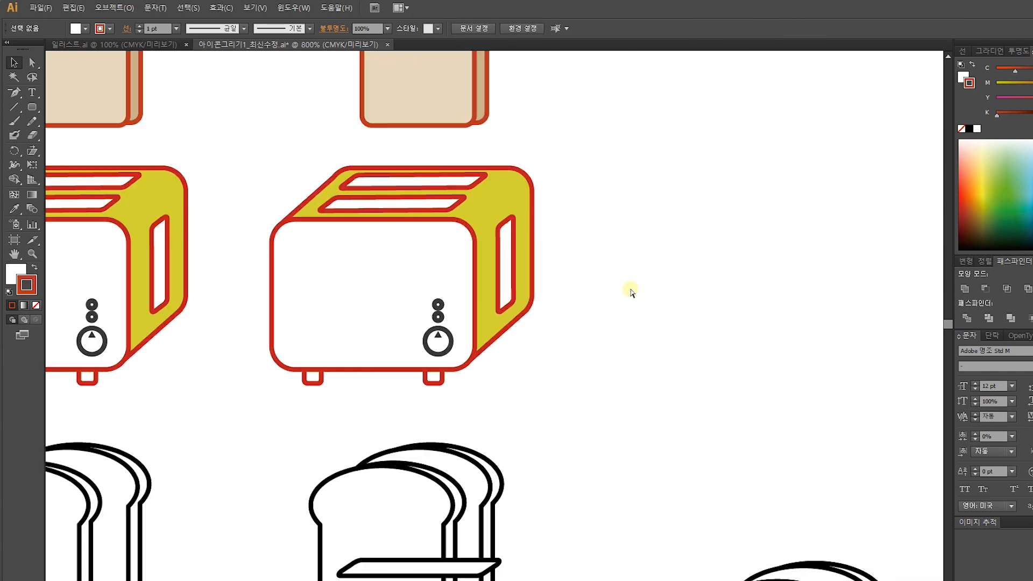
left_click_drag(556, 273, 563, 160)
left_click_drag(539, 353, 582, 187)
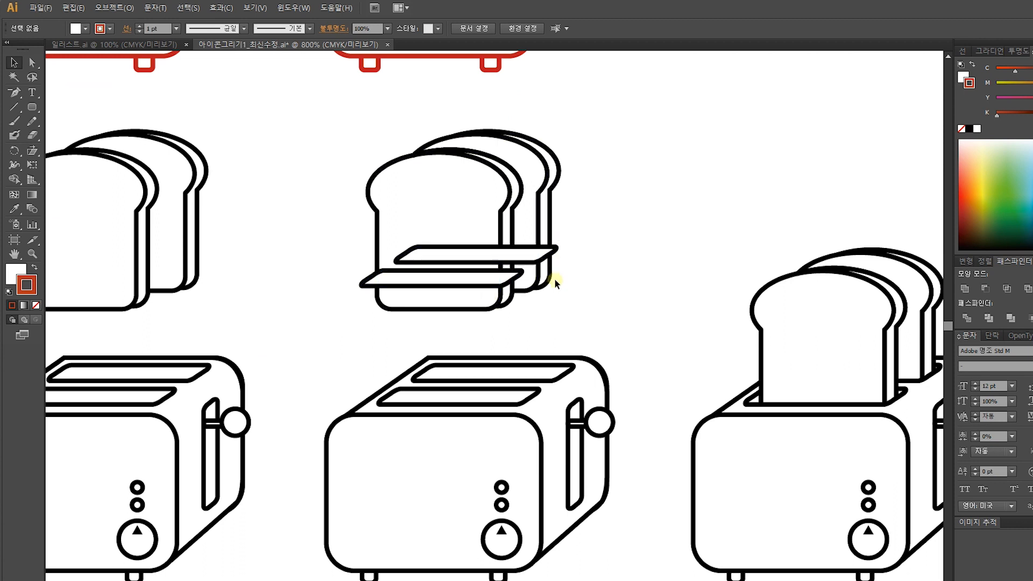
left_click_drag(559, 282, 507, 557)
left_click_drag(526, 217, 525, 357)
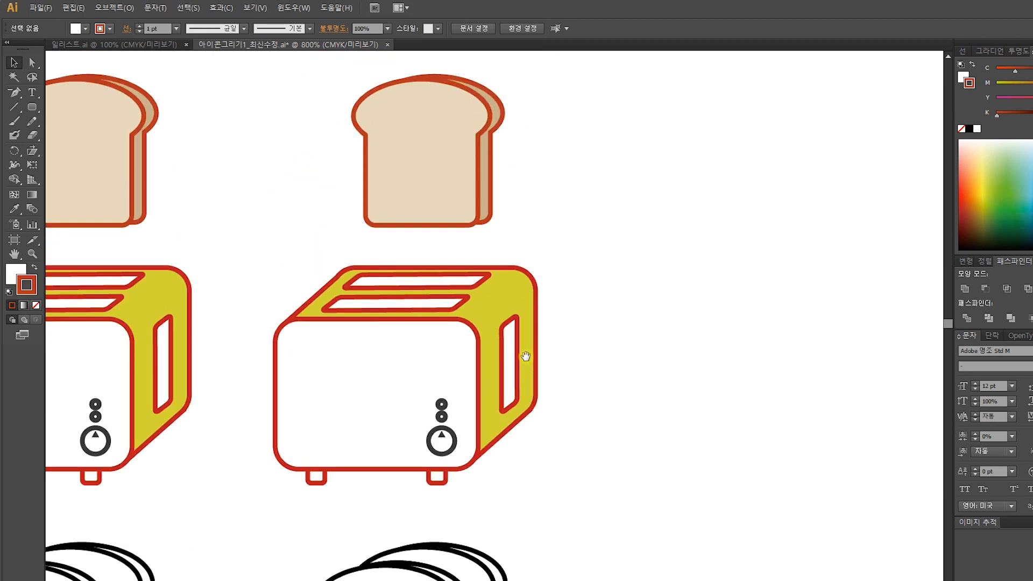
left_click_drag(515, 287, 514, 359)
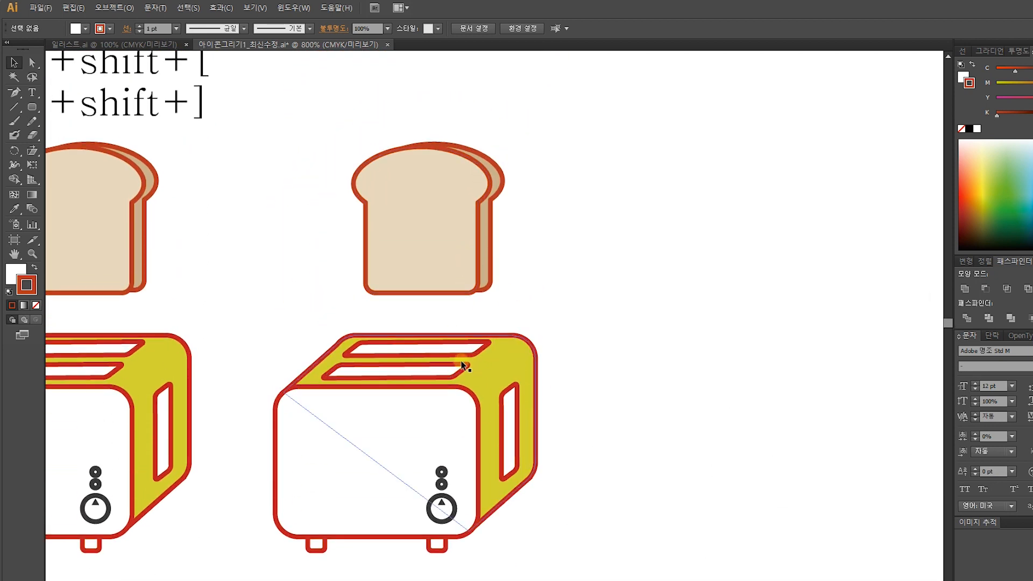
left_click(445, 372)
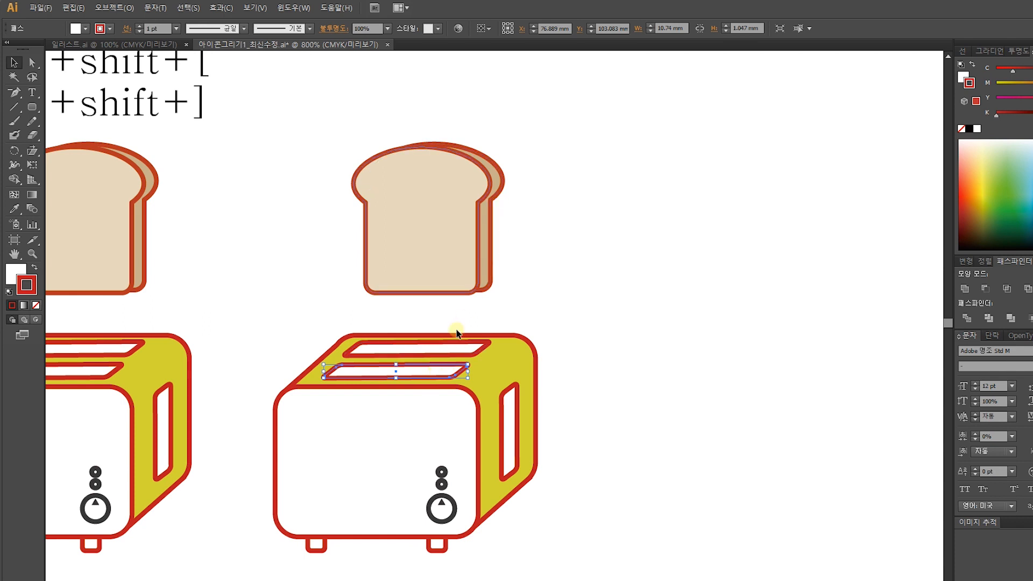
left_click_drag(435, 376, 467, 265)
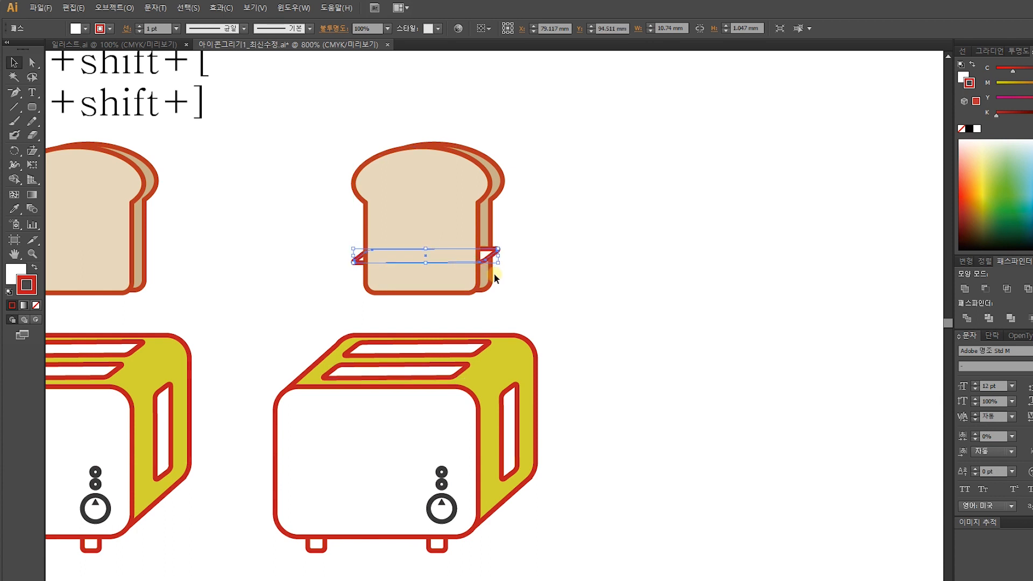
key("ctrl+shift+bracketright")
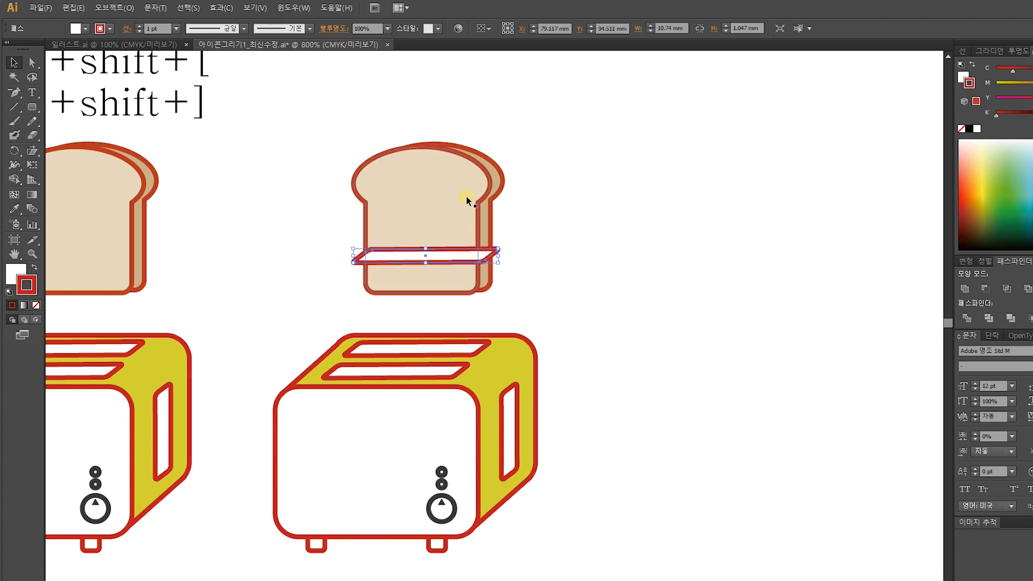
Hide the selection's bounding box and deselect the slot shape to view it over the bread up close
key("ctrl+shift+b")
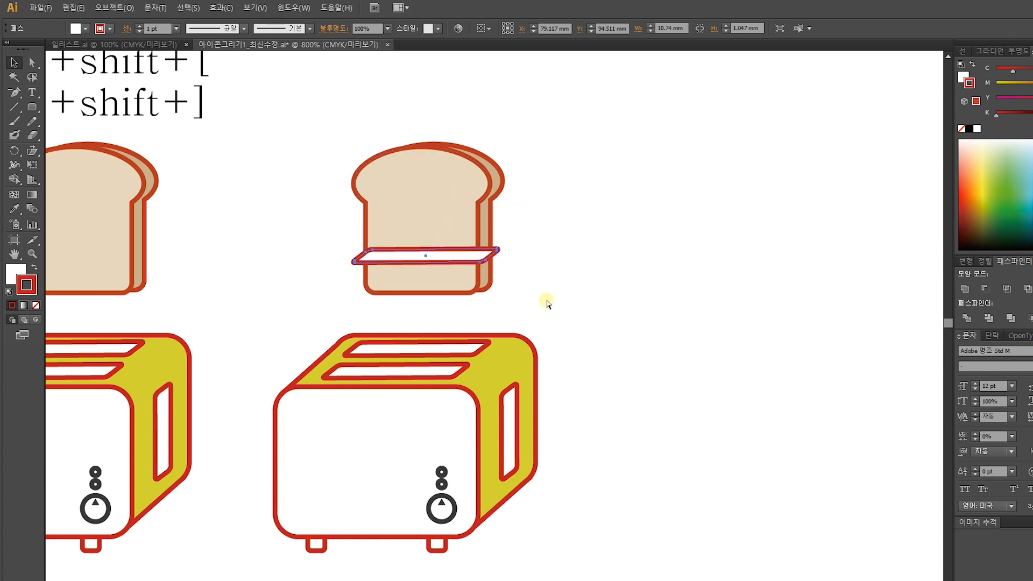
key("ctrl+equal")
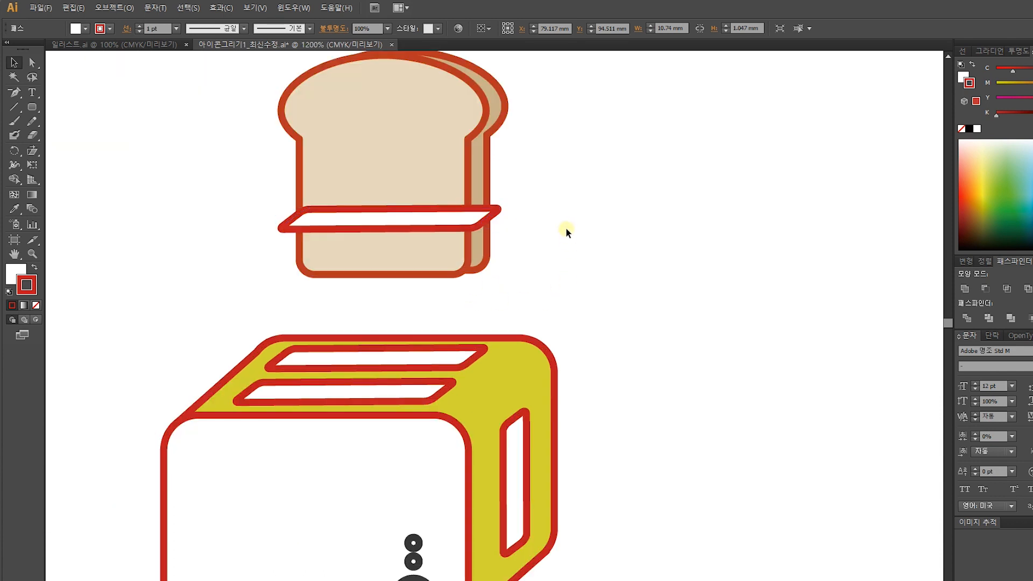
left_click(565, 227)
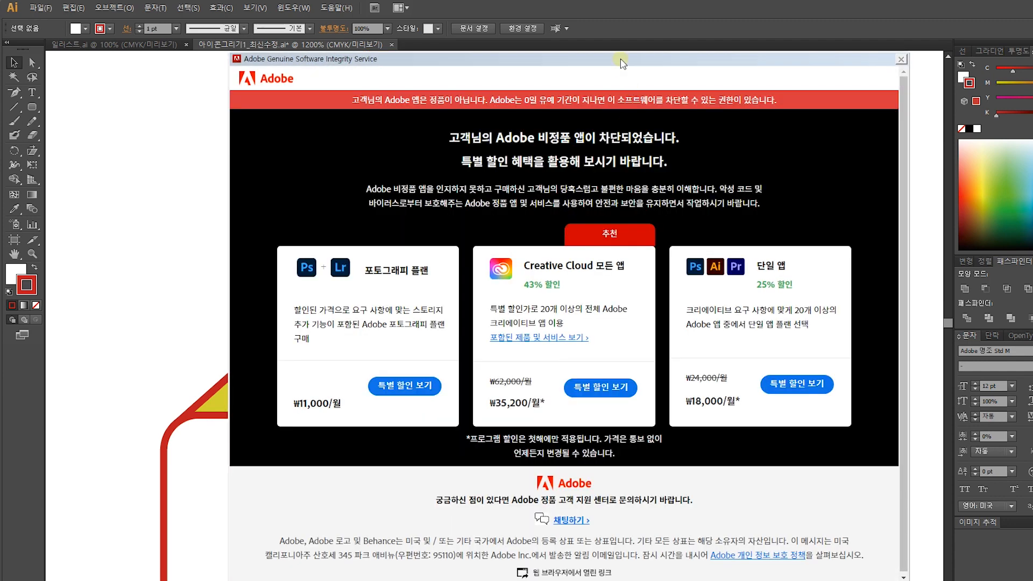
Move the Adobe Genuine Software Integrity Service window off the artwork and examine the slot shape lying over the bread slices
left_click_drag(620, 59, 1032, 267)
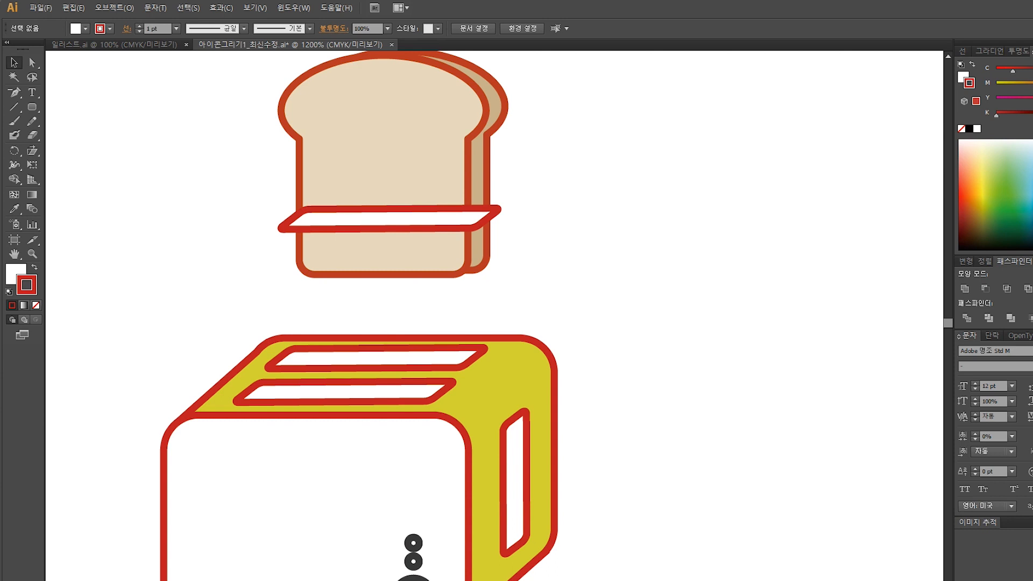
scroll(606, 203, "up", 2)
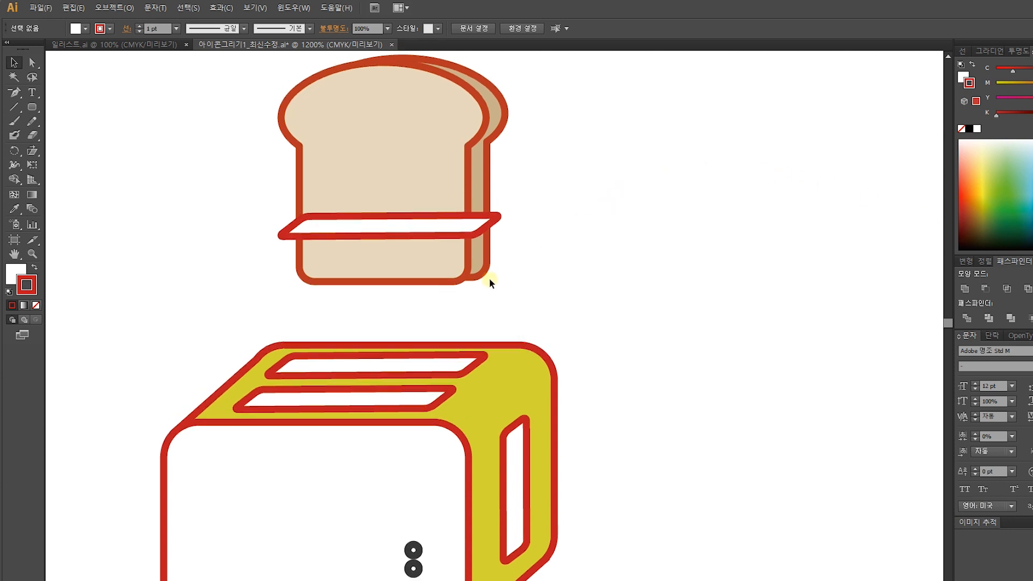
left_click_drag(579, 326, 338, 114)
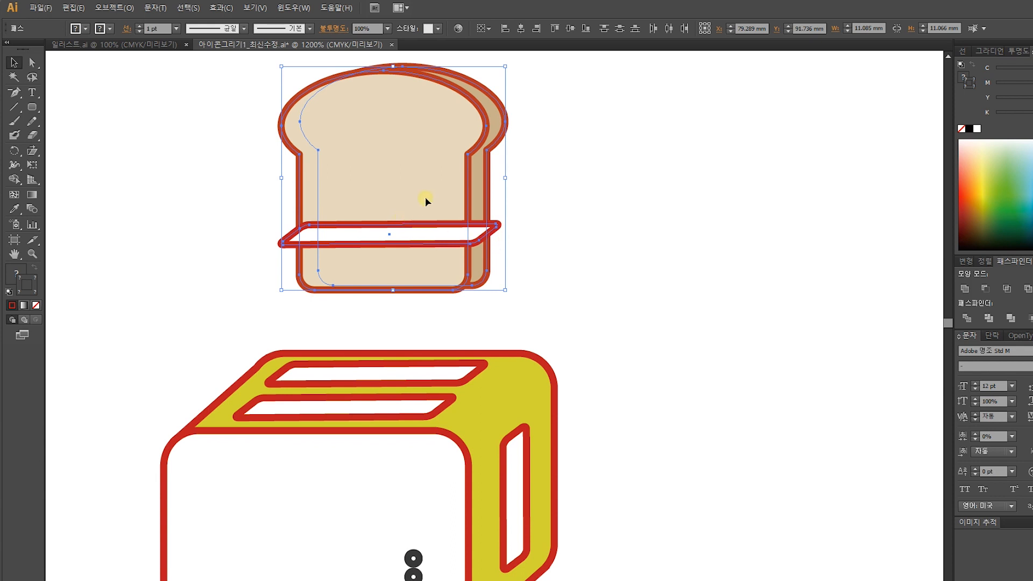
left_click(551, 228)
scroll(503, 254, "up", 2)
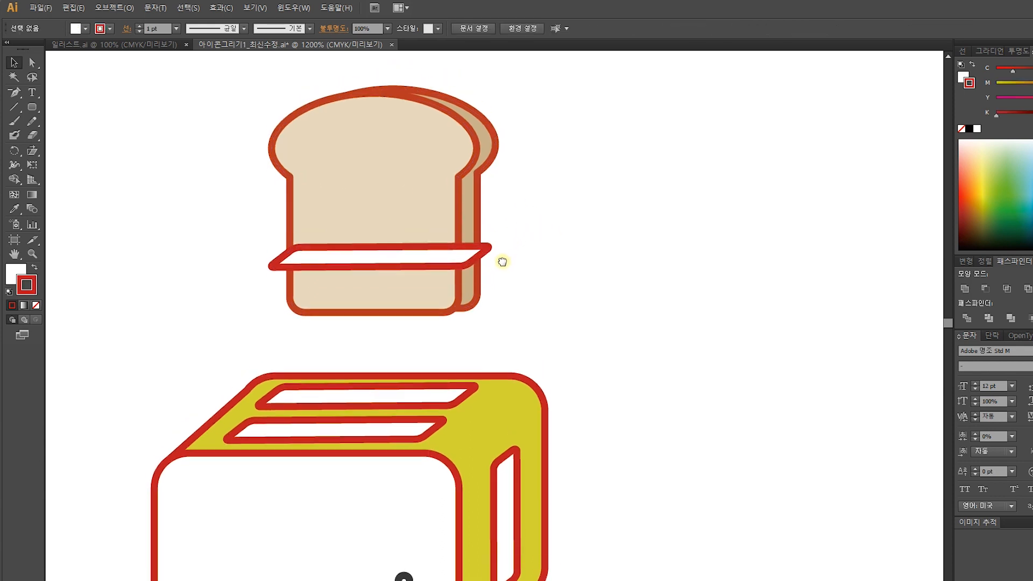
scroll(503, 322, "down", 2)
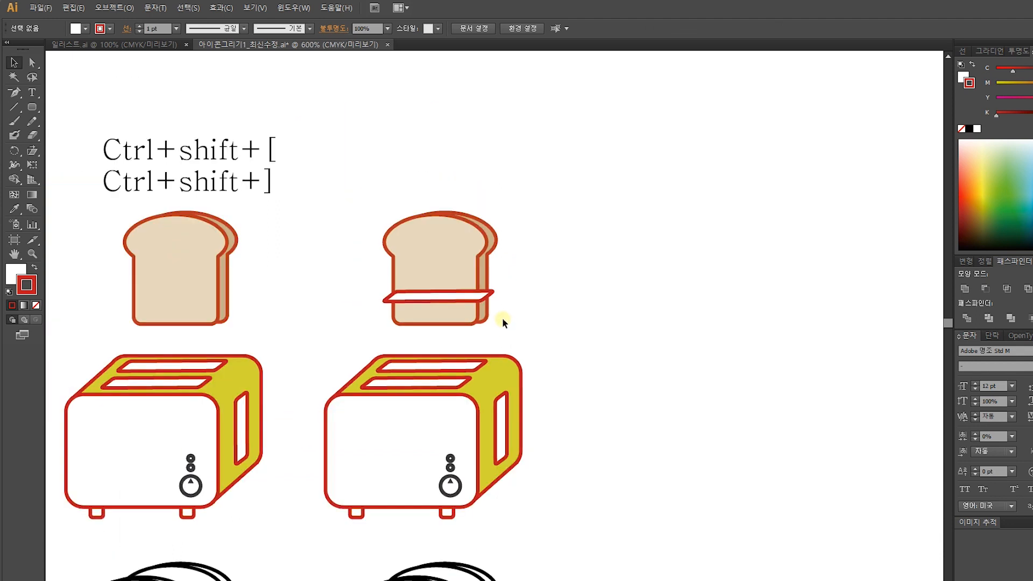
scroll(502, 322, "up", 1)
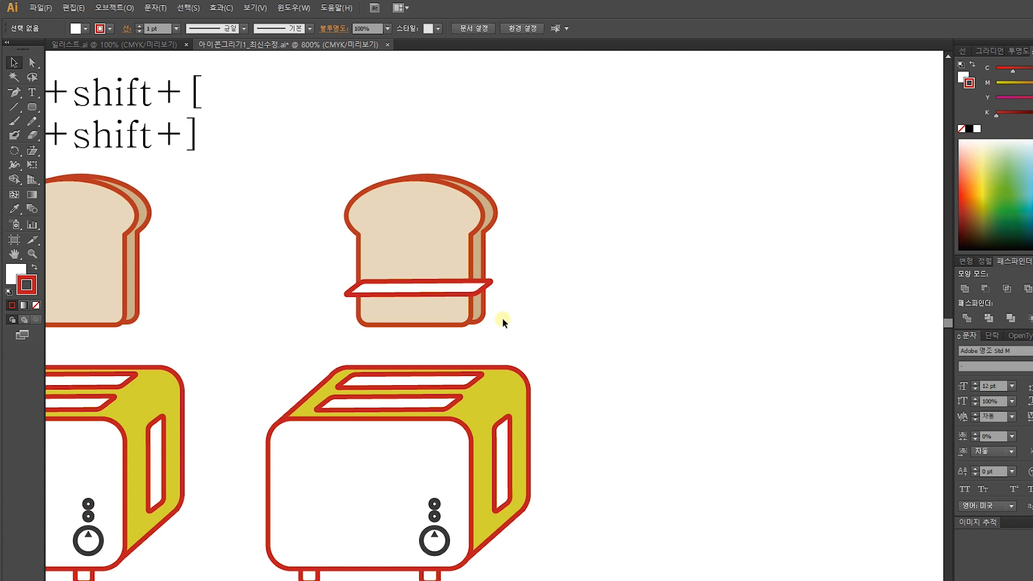
Duplicate the bread slices, slot shape and toaster together to the right, level with the originals, and save the file
left_click_drag(552, 340, 500, 260)
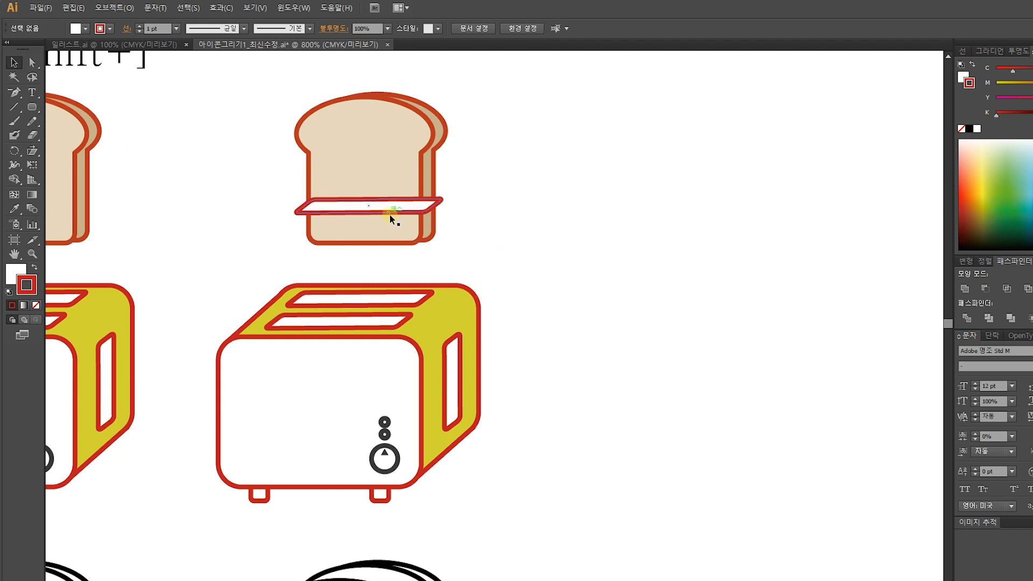
left_click_drag(480, 464, 227, 88)
left_click_drag(336, 156, 668, 193)
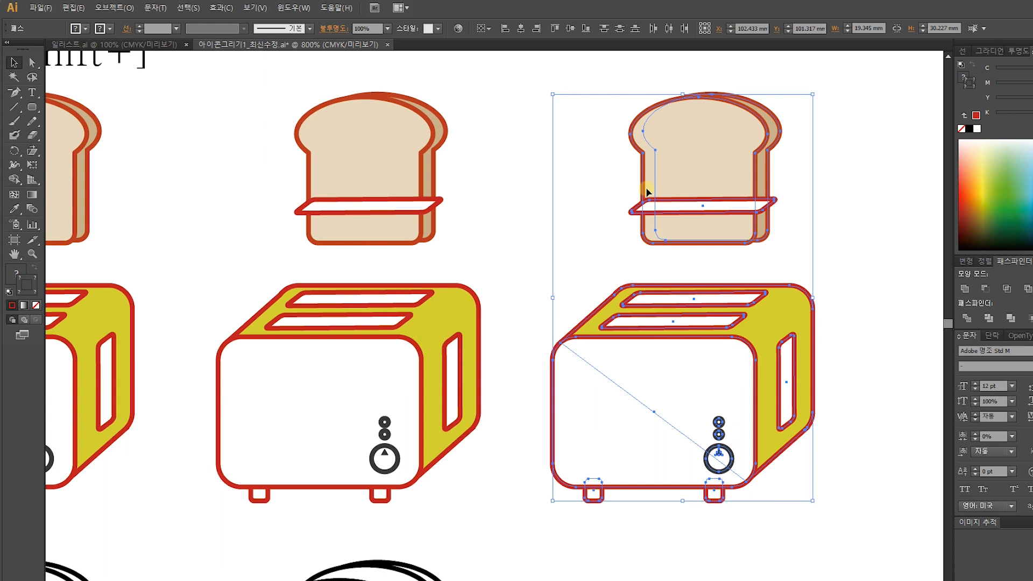
left_click(519, 202)
key("ctrl+s")
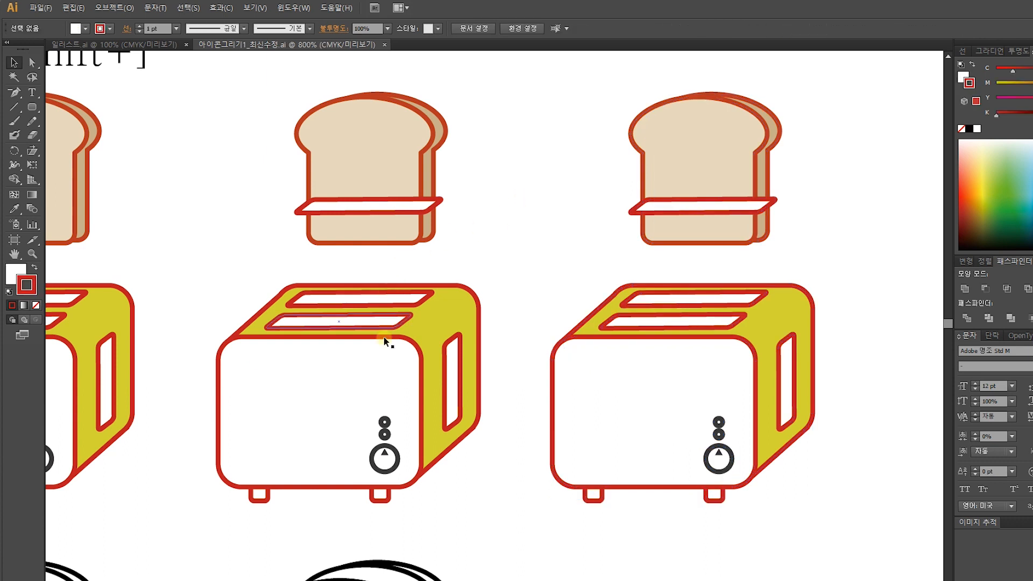
Split the newest copy's two bread slices and overlapping slot shape into separate pieces with Pathfinder Divide
left_click_drag(504, 513, 187, 88)
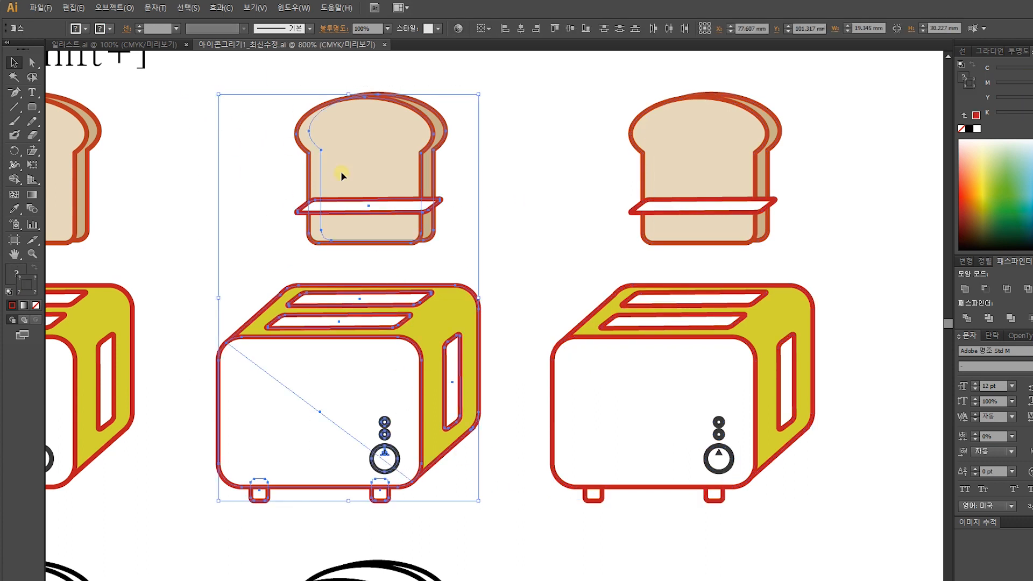
left_click_drag(787, 255, 527, 251)
left_click(592, 269)
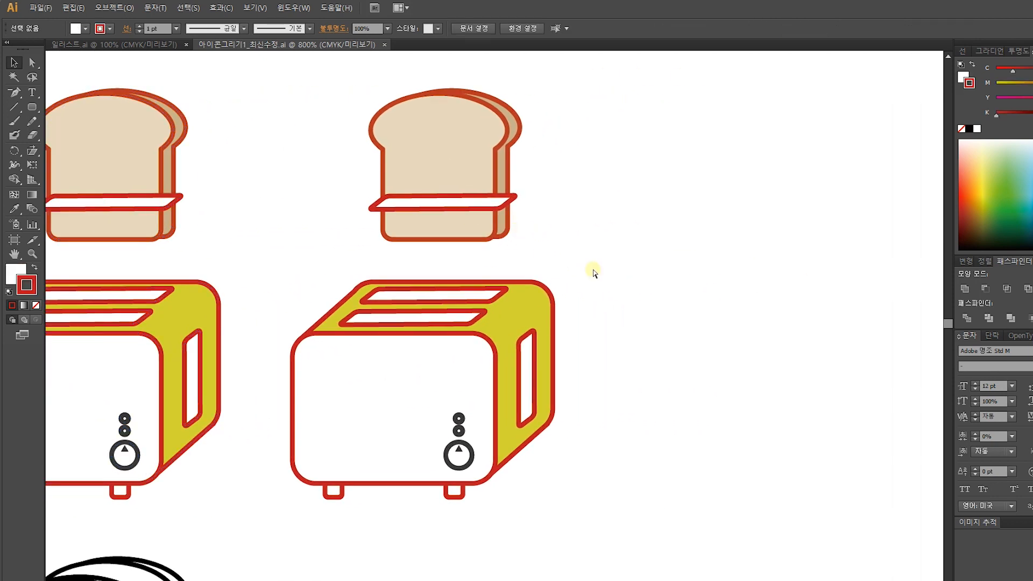
key("ctrl+plus")
left_click_drag(593, 245, 588, 361)
left_click_drag(544, 323, 558, 348)
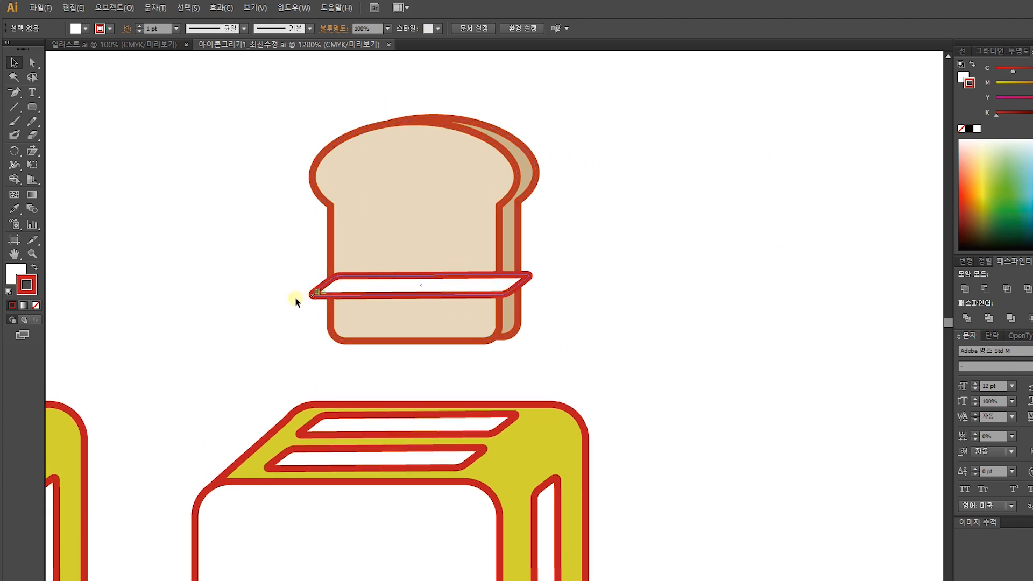
left_click_drag(585, 372, 292, 91)
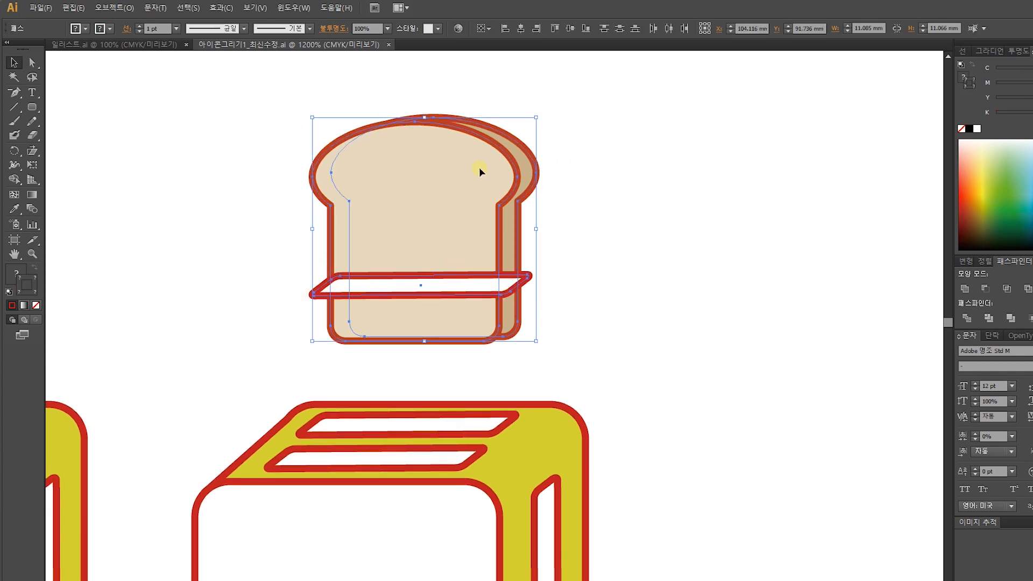
left_click(548, 292)
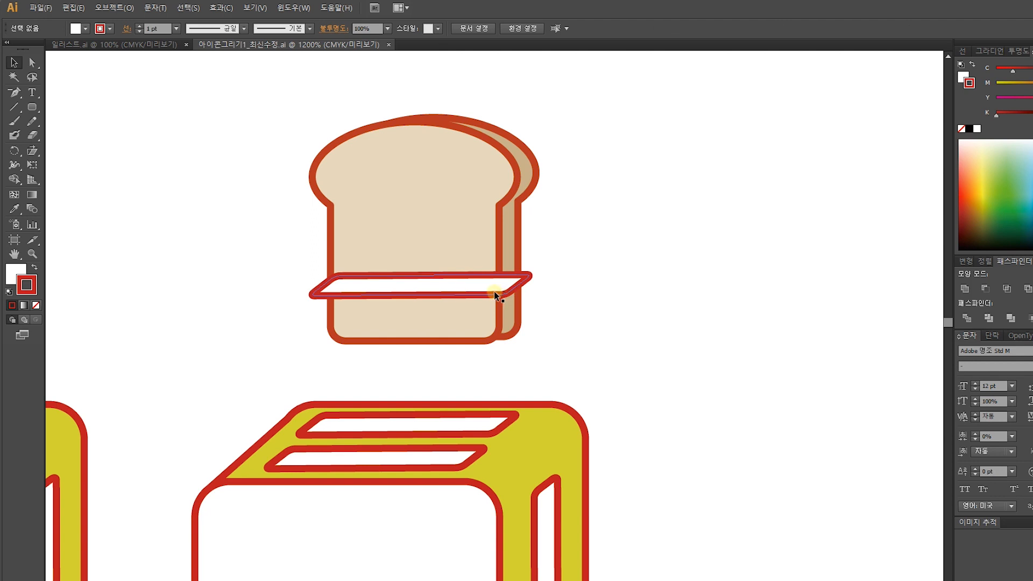
left_click_drag(566, 344, 290, 95)
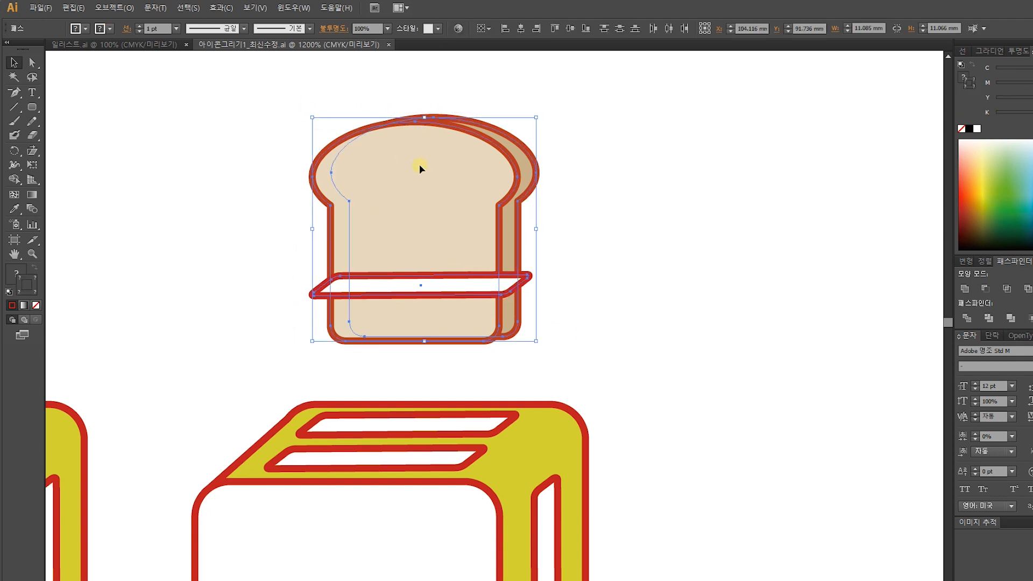
left_click_drag(571, 362, 291, 112)
left_click(971, 320)
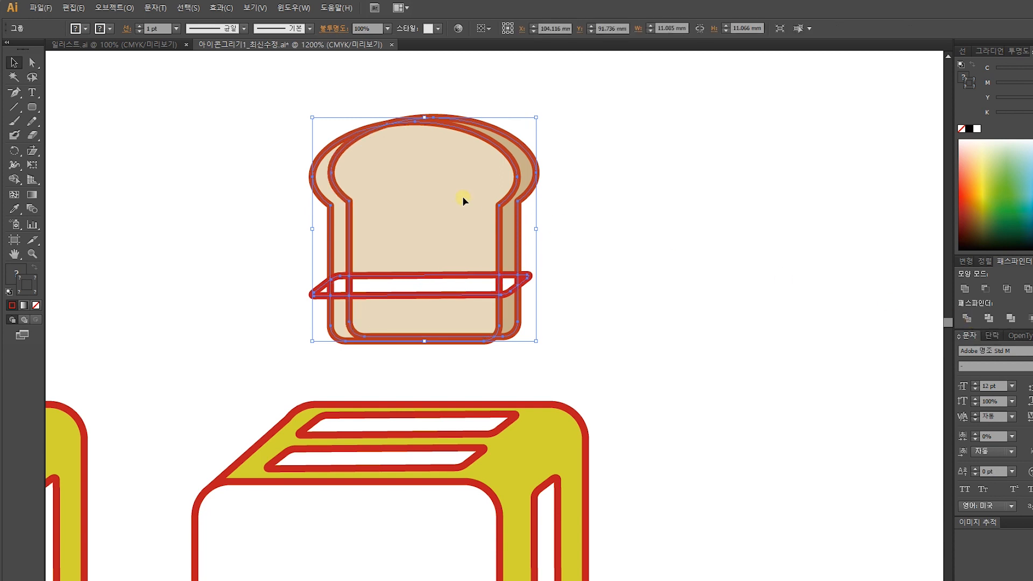
left_click(670, 219)
Copy the undivided bread slices with their slot shape from the previous set to just beside the divided bread
left_click_drag(316, 236, 666, 258)
left_click_drag(445, 381, 122, 151)
left_click_drag(219, 191, 498, 211)
left_click_drag(729, 267, 450, 144)
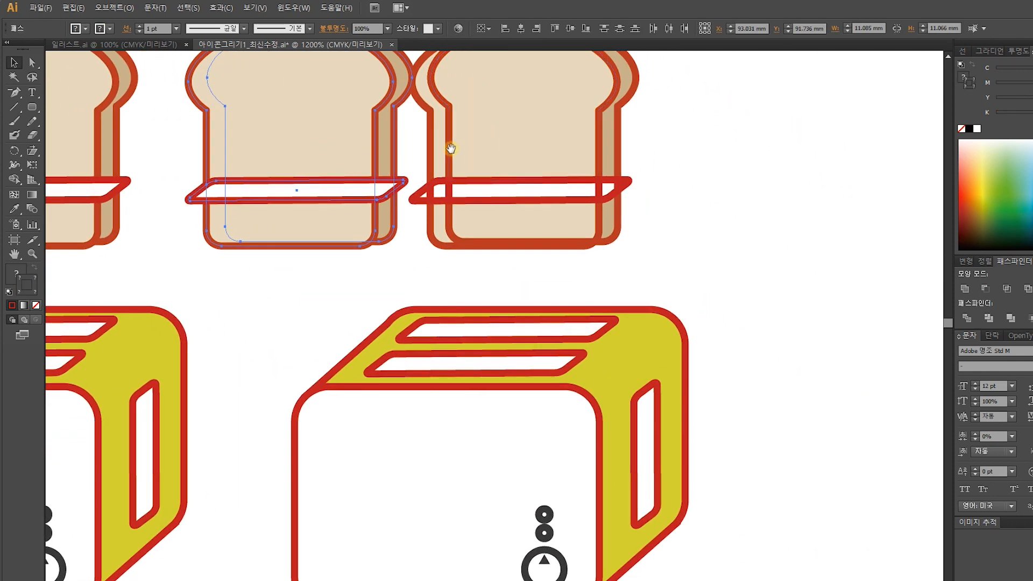
Move the last toaster together with the divided and undivided breads further right, away from the previous set
key("ctrl+minus")
left_click_drag(677, 542, 353, 314)
left_click(350, 136, "shift")
left_click_drag(350, 136, 492, 168)
left_click(553, 102)
left_click_drag(624, 140, 490, 154)
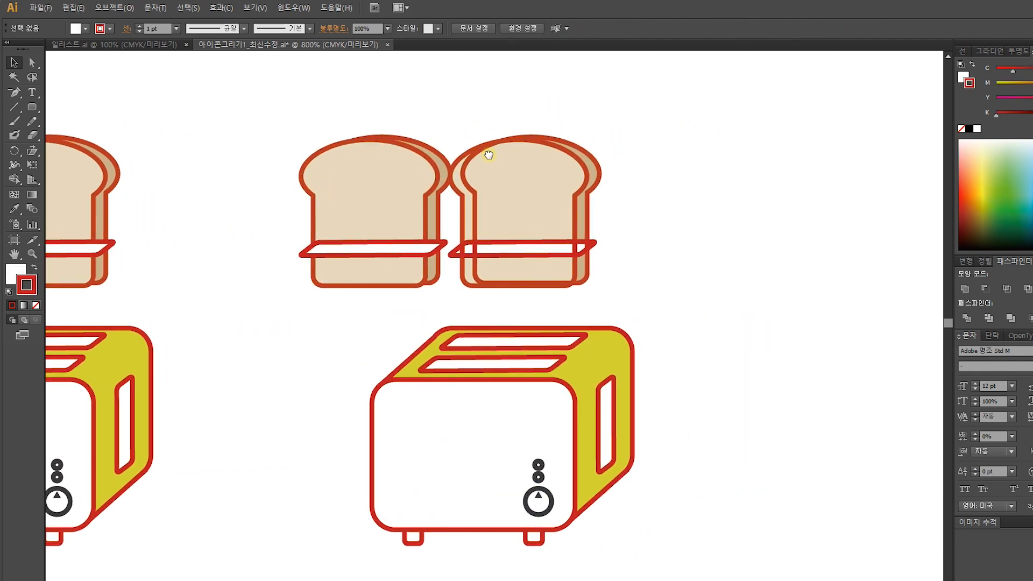
Move the undivided bread with its slot shape slightly left to leave a gap before the divided bread
key("ctrl+plus")
left_click_drag(445, 127, 586, 398)
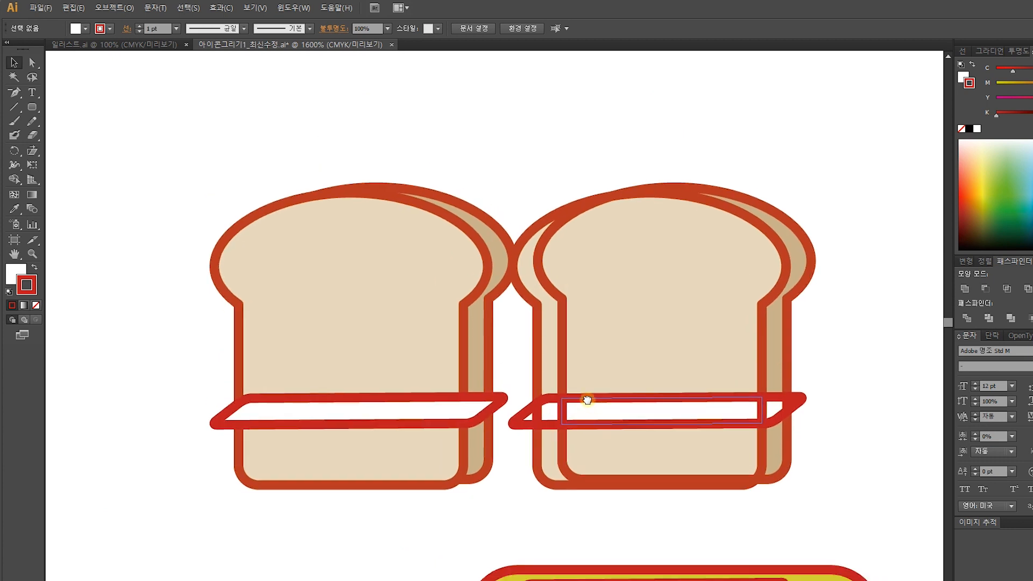
left_click_drag(450, 348, 413, 281)
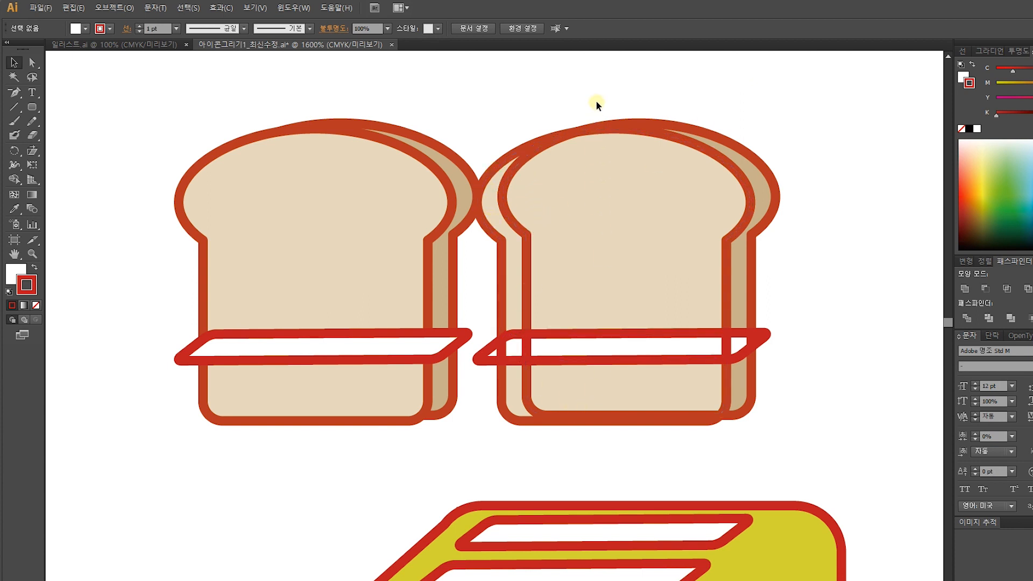
left_click_drag(263, 81, 378, 359)
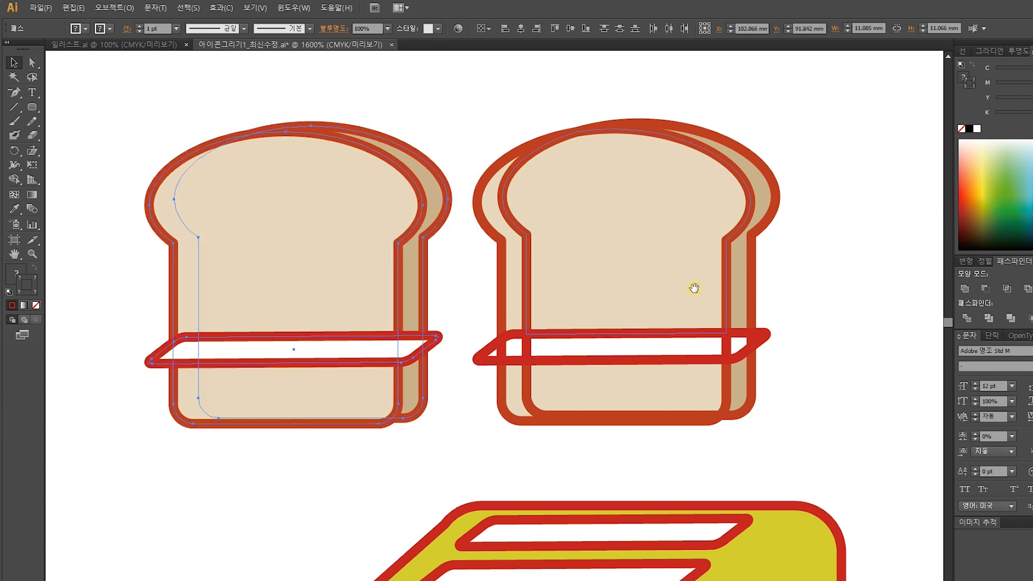
left_click_drag(666, 229, 573, 201)
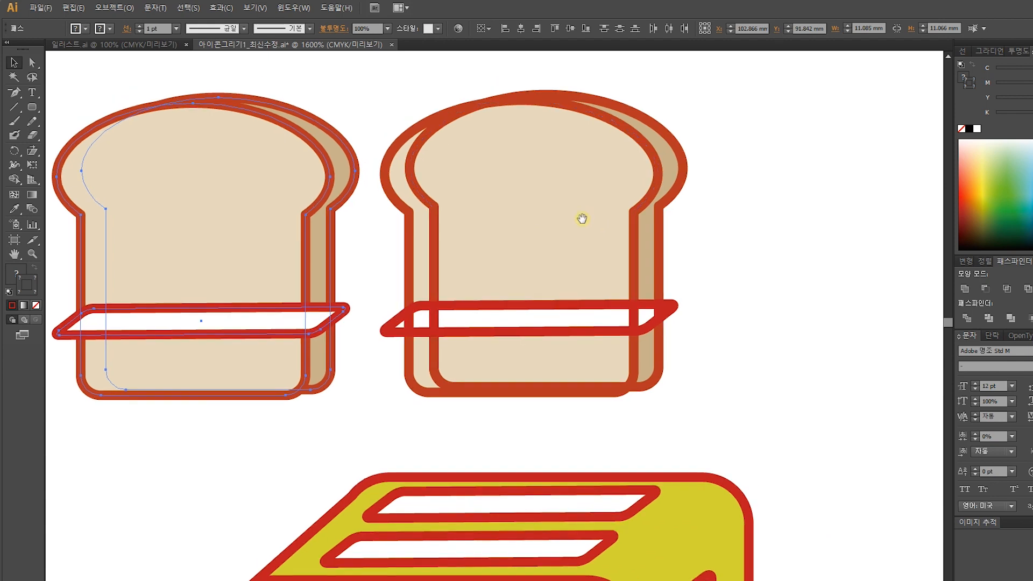
Try deleting the divided bread's pieces below the slot and undo the deletion
key("a")
left_click_drag(716, 420, 393, 362)
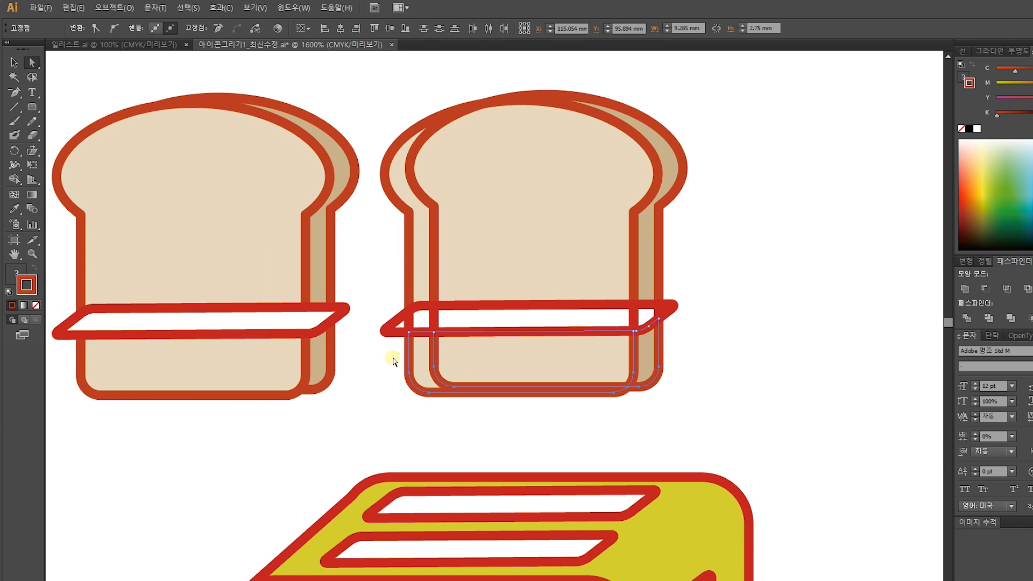
key("Delete")
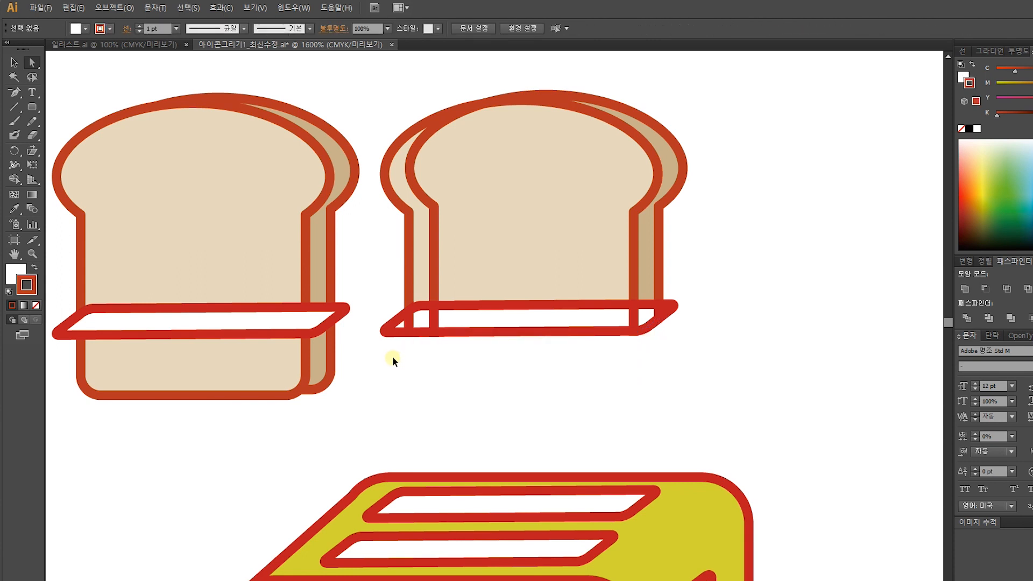
key("ctrl+z")
key("ctrl+z")
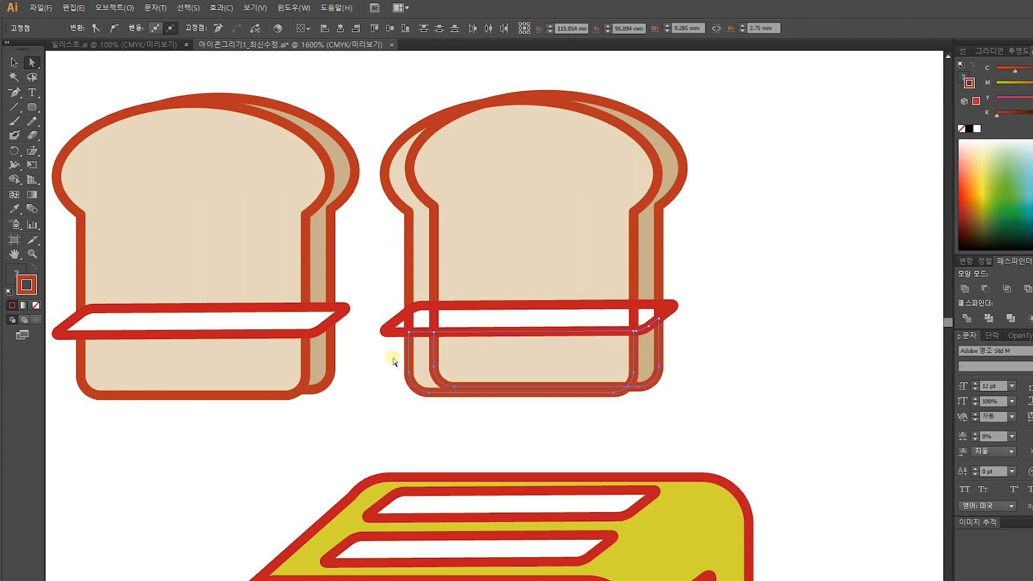
Using the Direct Selection tool, delete the parts of the divided bread that extend below the slot's front edge
left_click(23, 65)
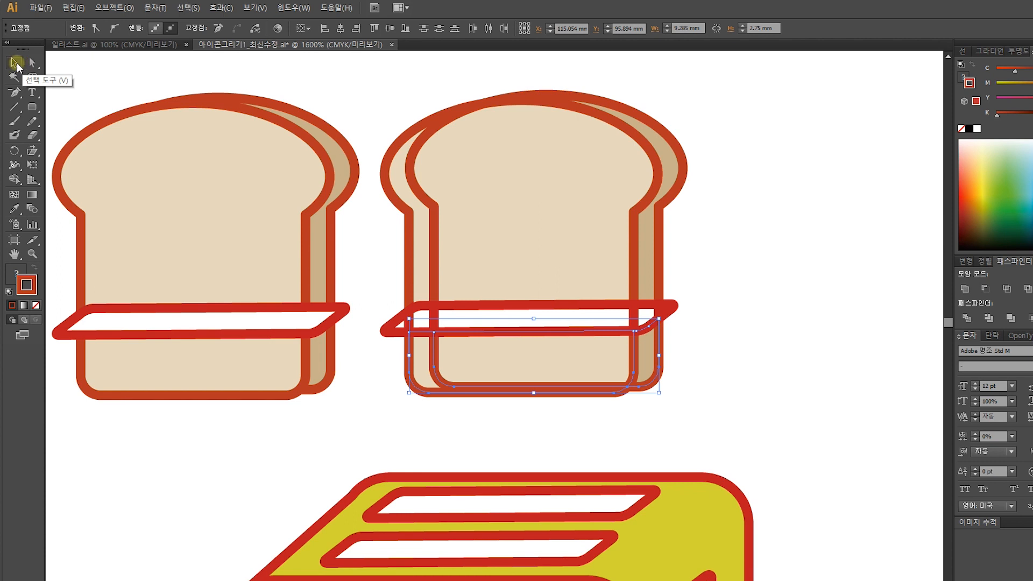
left_click(31, 64)
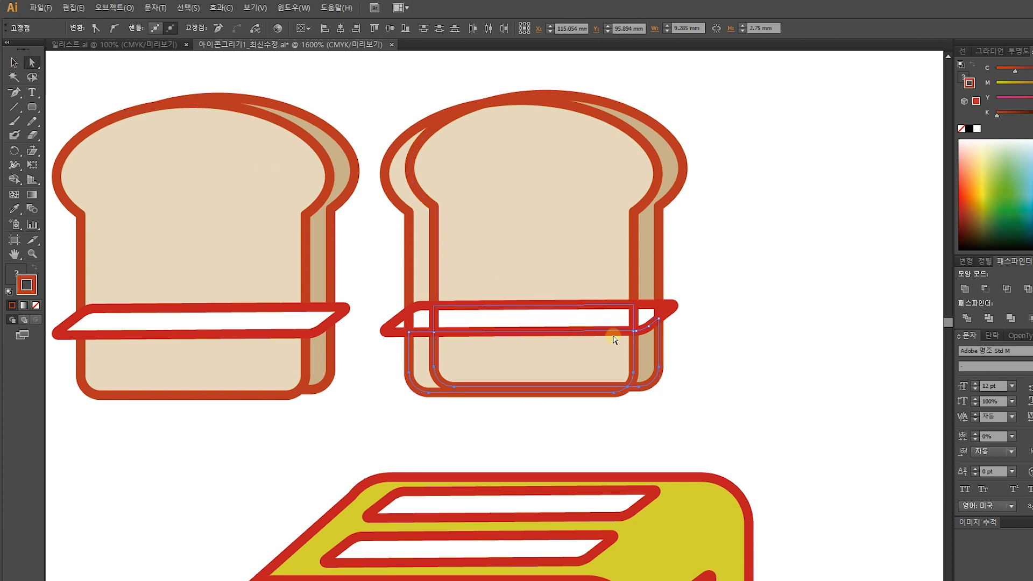
left_click_drag(700, 419, 365, 352)
key("Delete")
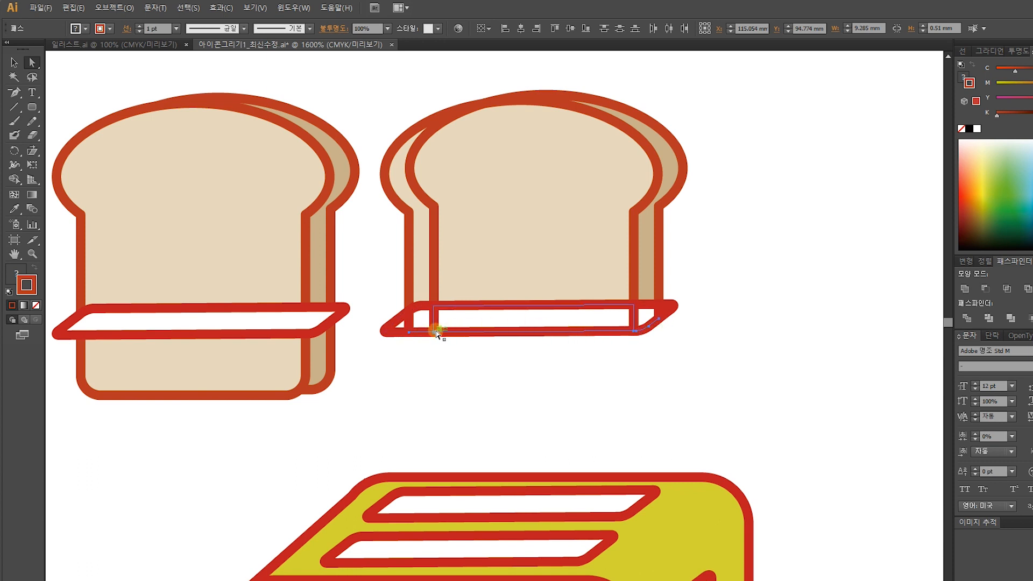
left_click(681, 327)
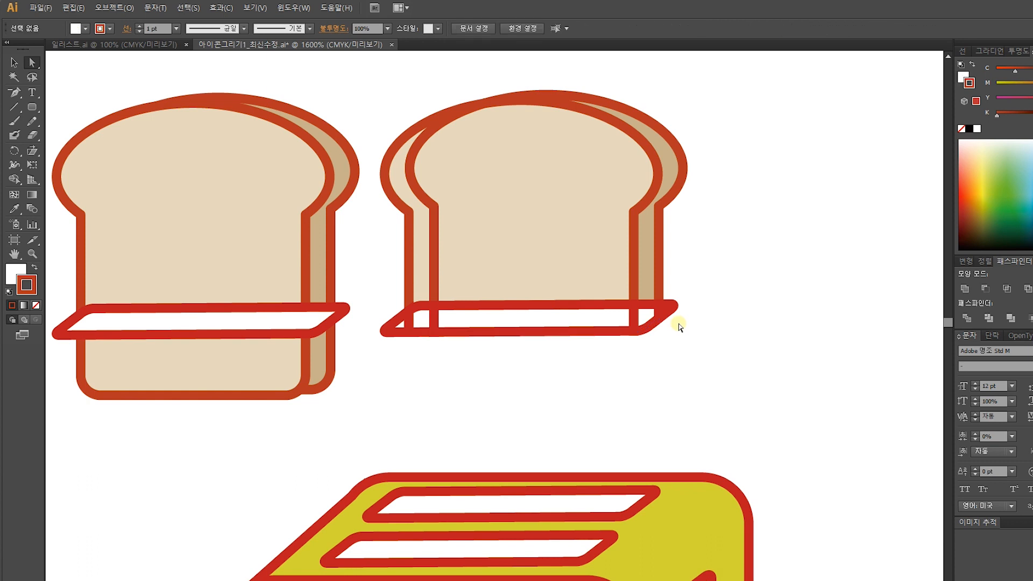
Examine the divided pieces inside the slot and the front slice's outline where it meets the slot's back edge
left_click_drag(697, 432, 369, 95)
left_click(483, 381)
left_click_drag(387, 339, 693, 428)
left_click(488, 307)
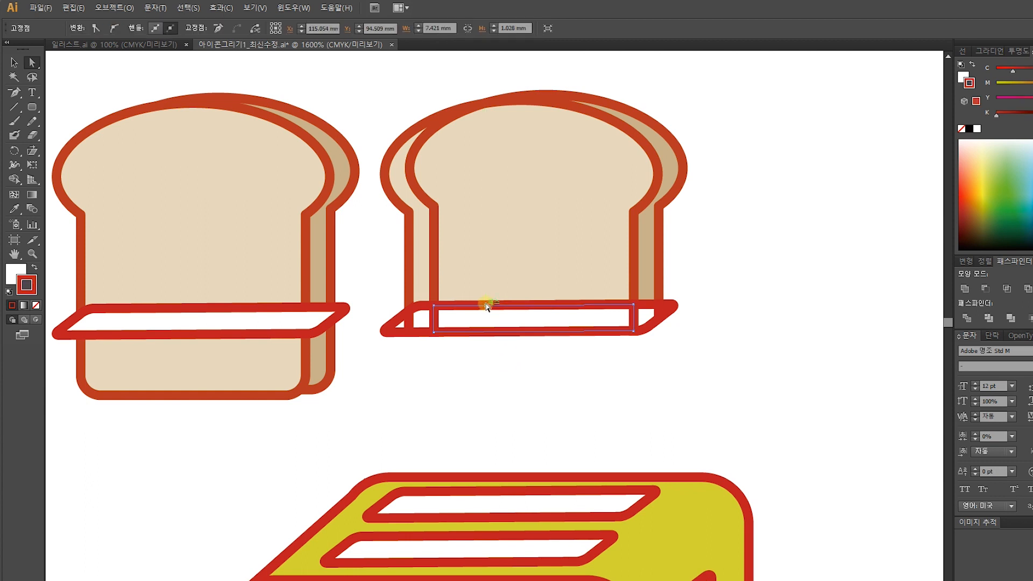
left_click(497, 259)
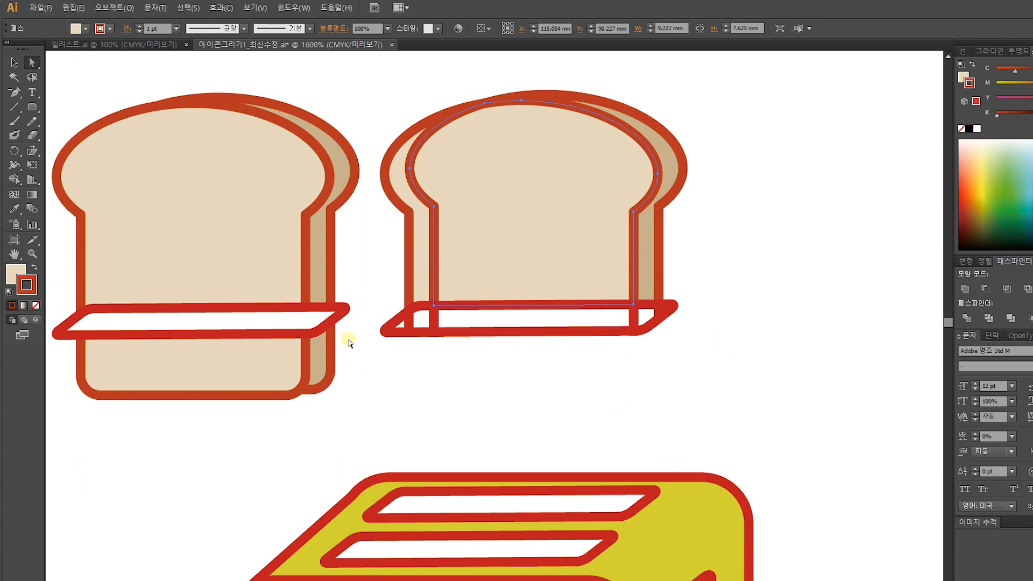
left_click(587, 331, "shift")
scroll(586, 331, "up", 1)
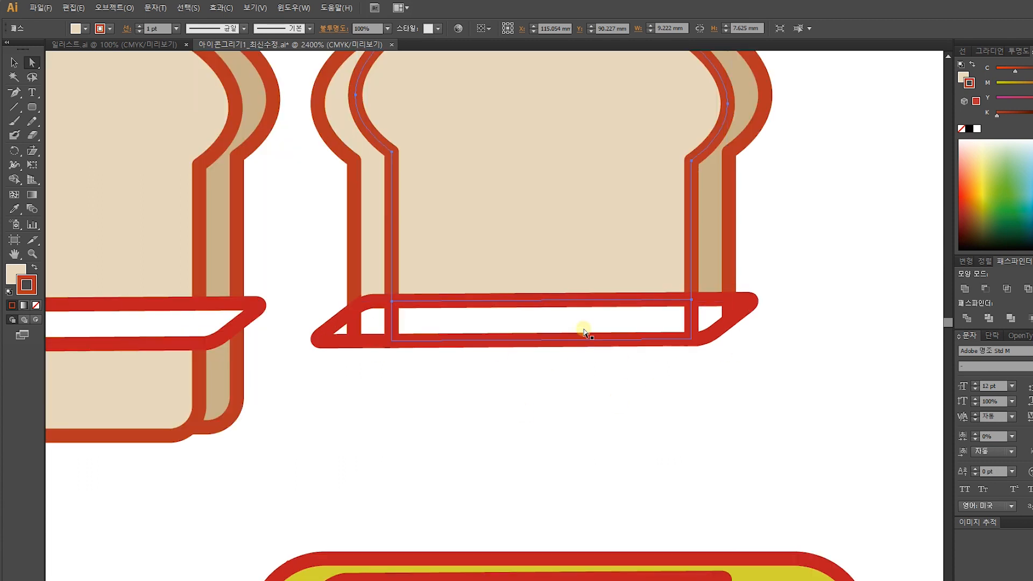
scroll(589, 328, "up", 1)
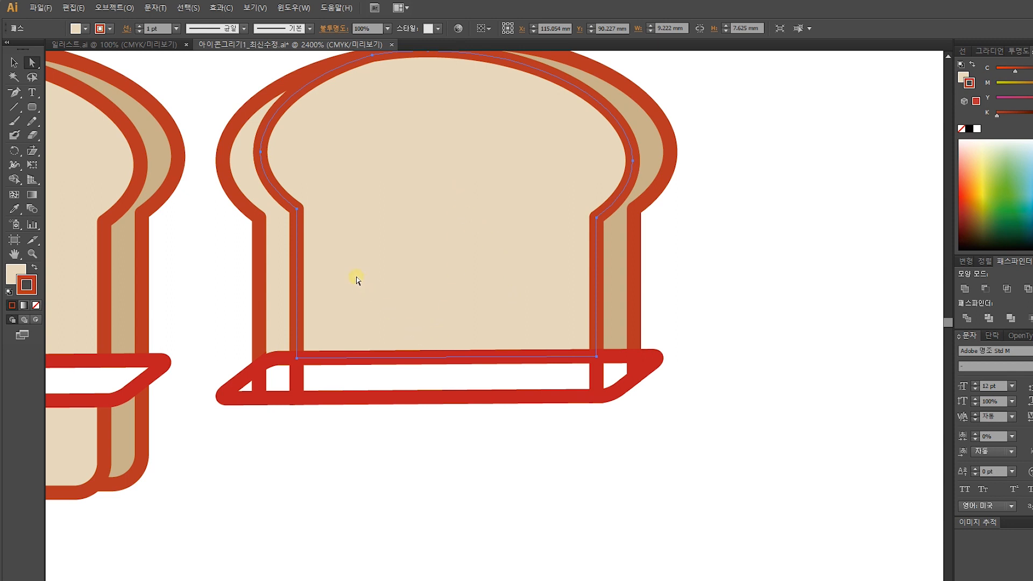
scroll(357, 280, "up", 1)
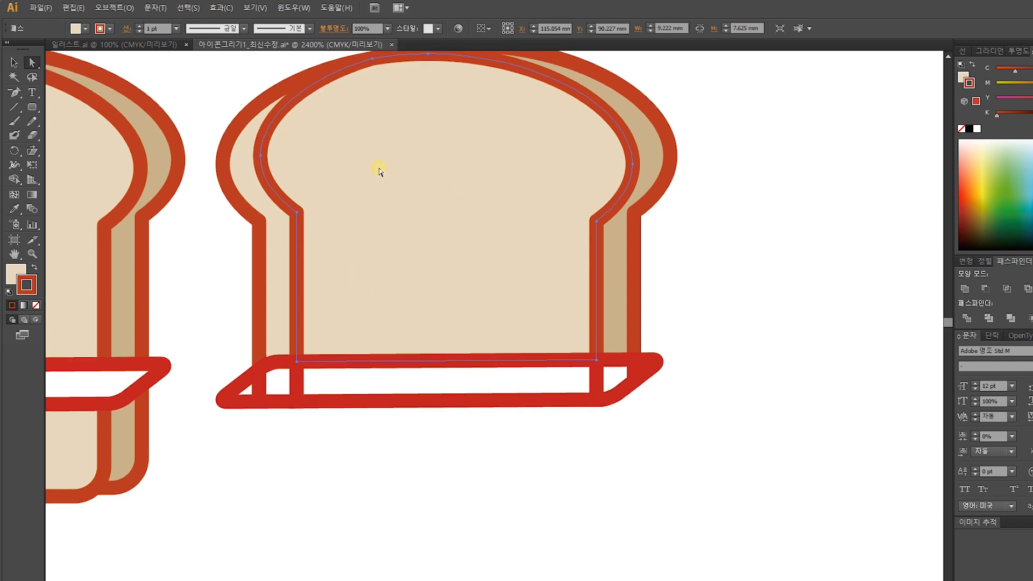
left_click_drag(309, 154, 499, 141)
key("ctrl+minus")
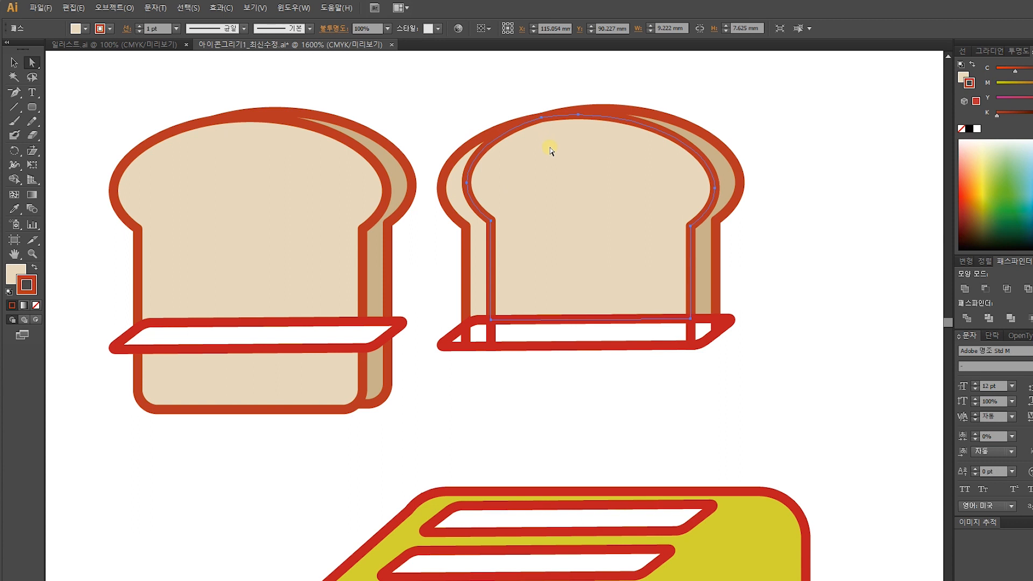
left_click(460, 193)
left_click(545, 197, "shift")
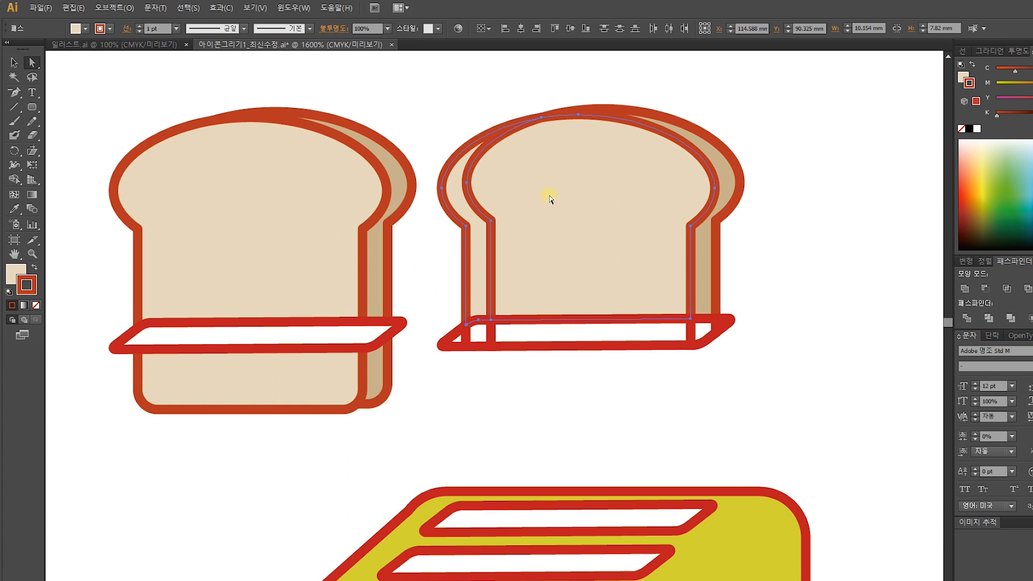
left_click(489, 111)
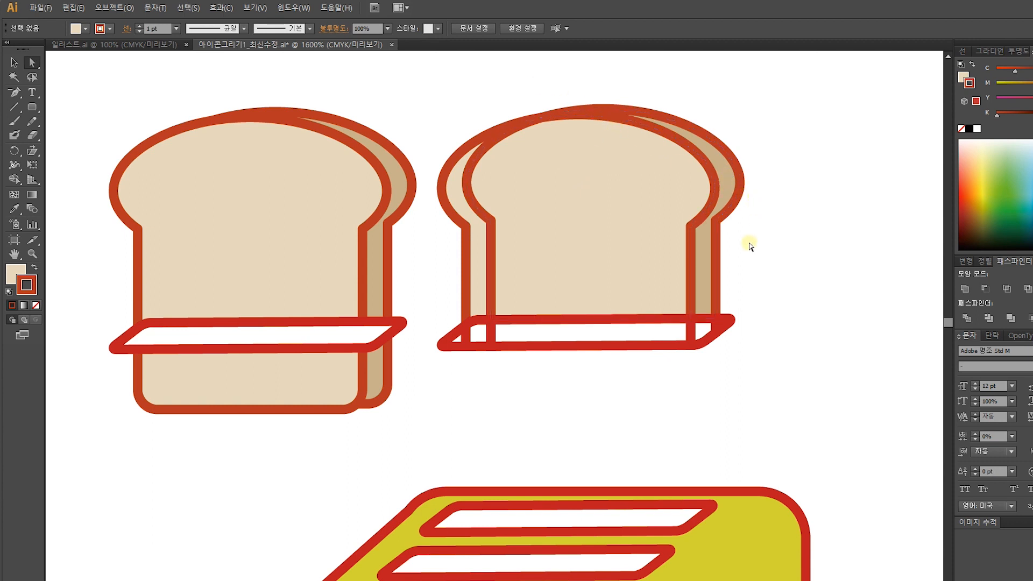
left_click(478, 233)
left_click(541, 219)
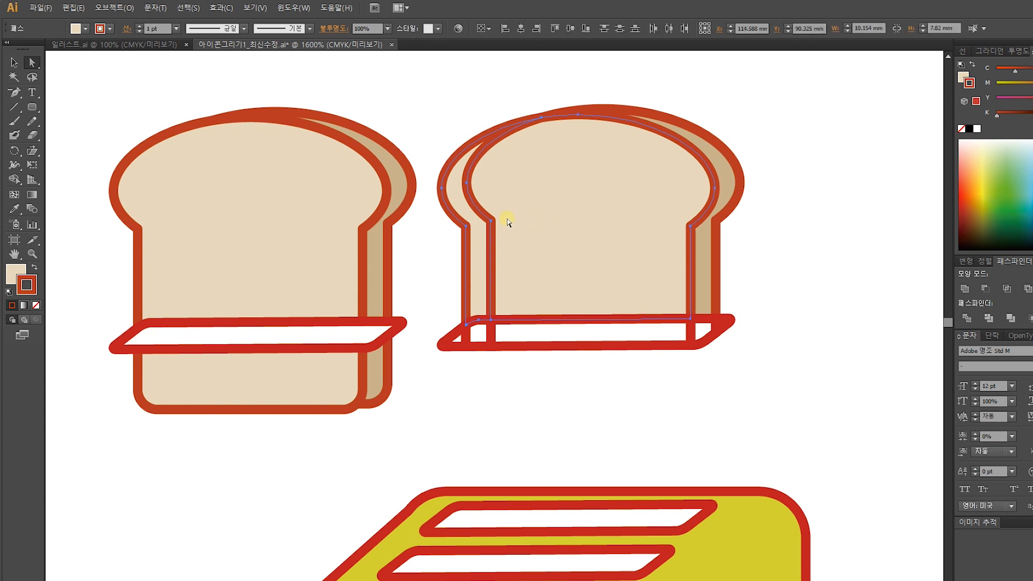
left_click(459, 108)
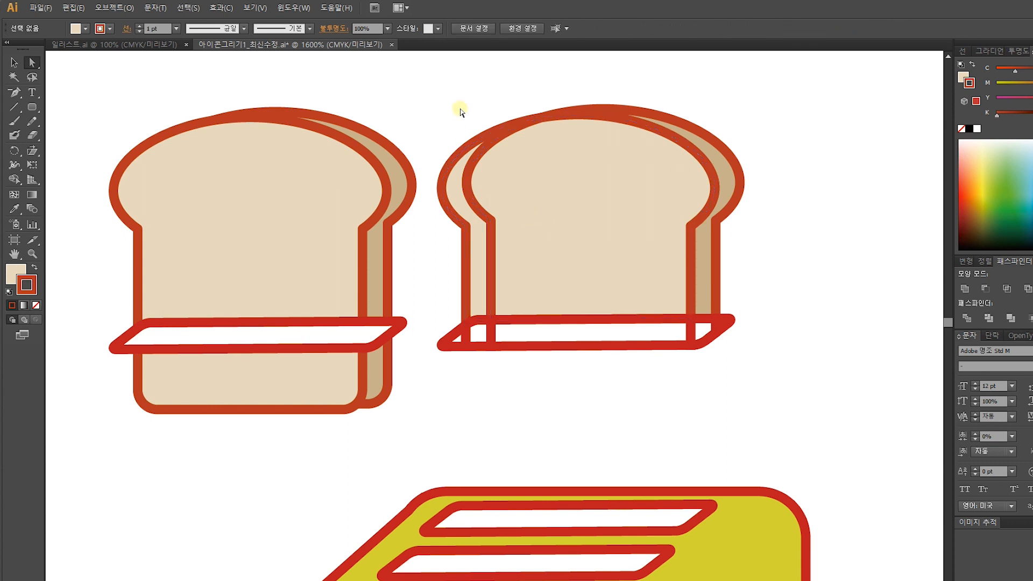
Unite the divided bread's narrow left piece and large front piece above the slot into one front slice
left_click(457, 189)
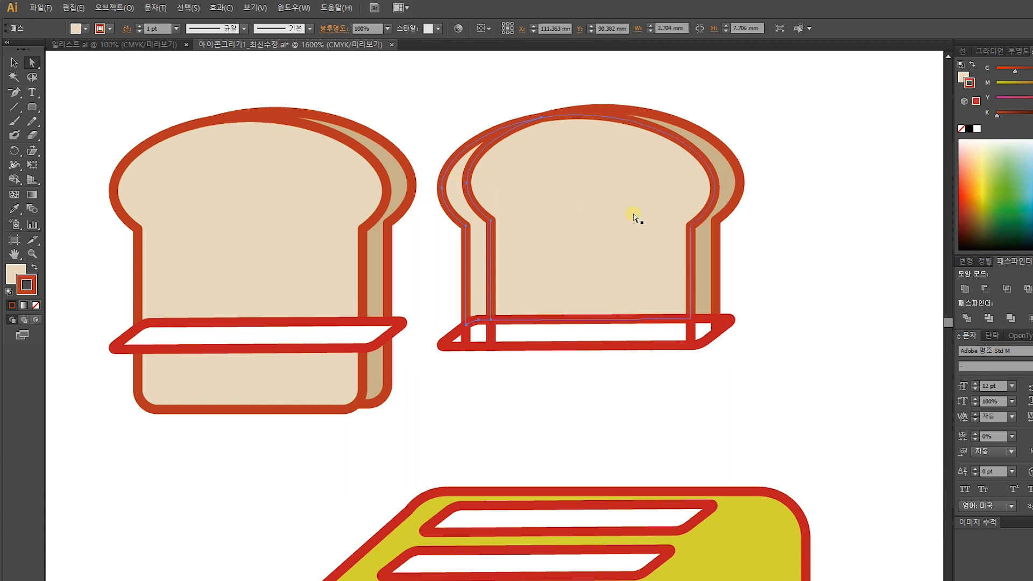
left_click(566, 175, "shift")
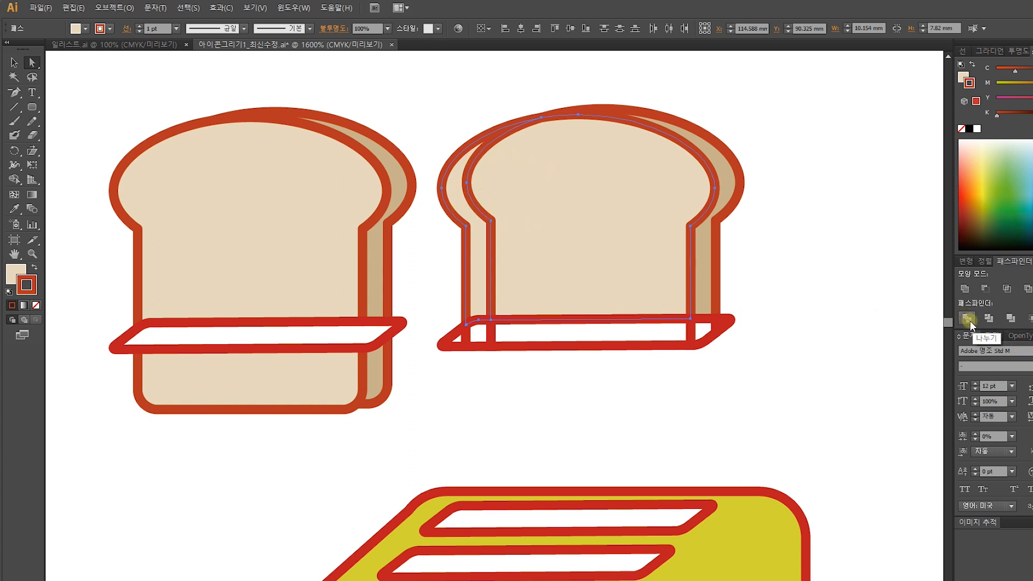
left_click(968, 291)
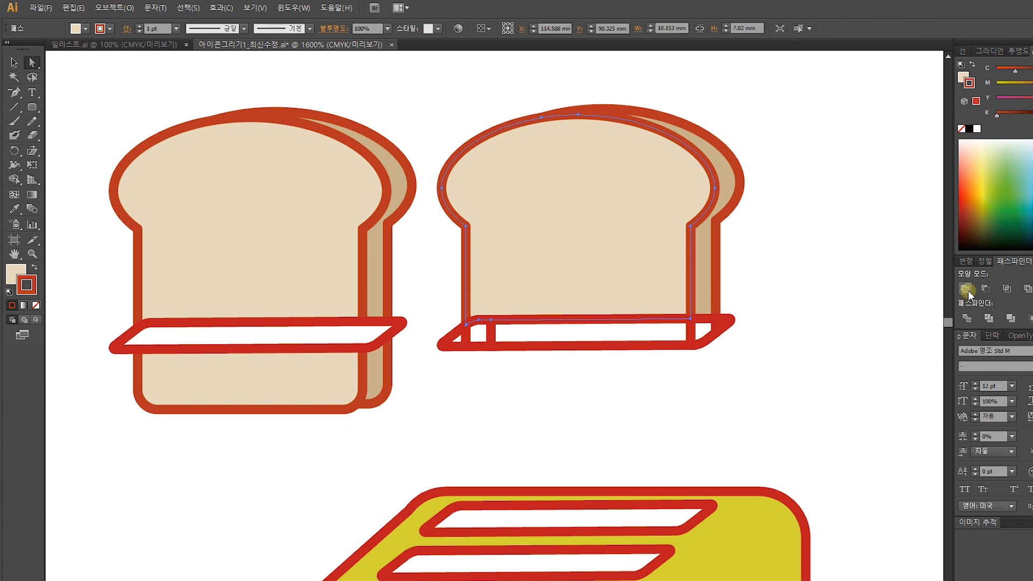
left_click(203, 154)
left_click(505, 85)
Unite the front slice with the two slot pieces beneath it, and copy the undivided bread's front-slice colours onto the merged shape
scroll(518, 248, "down", 1)
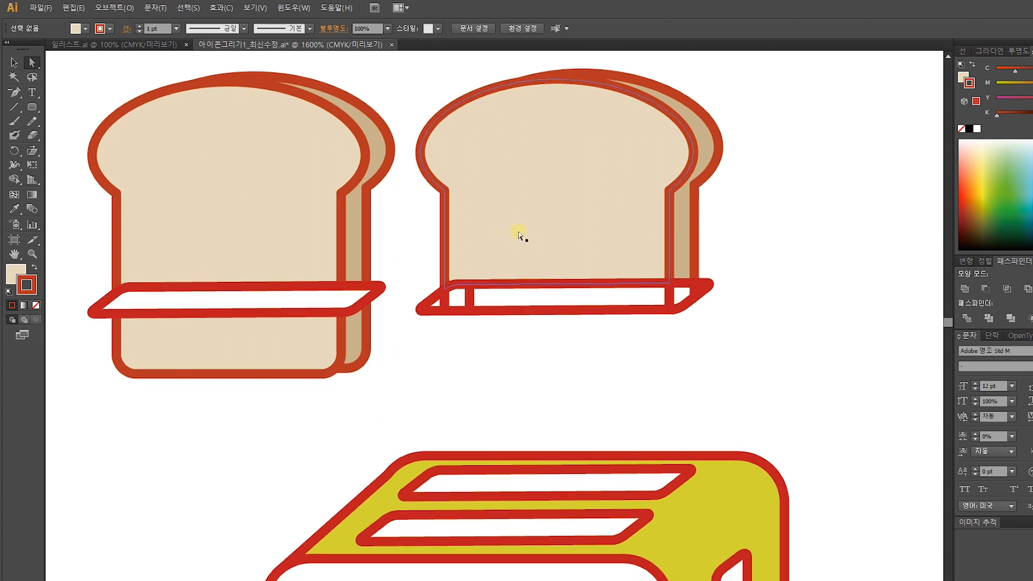
key("ctrl+plus")
key("ctrl+minus")
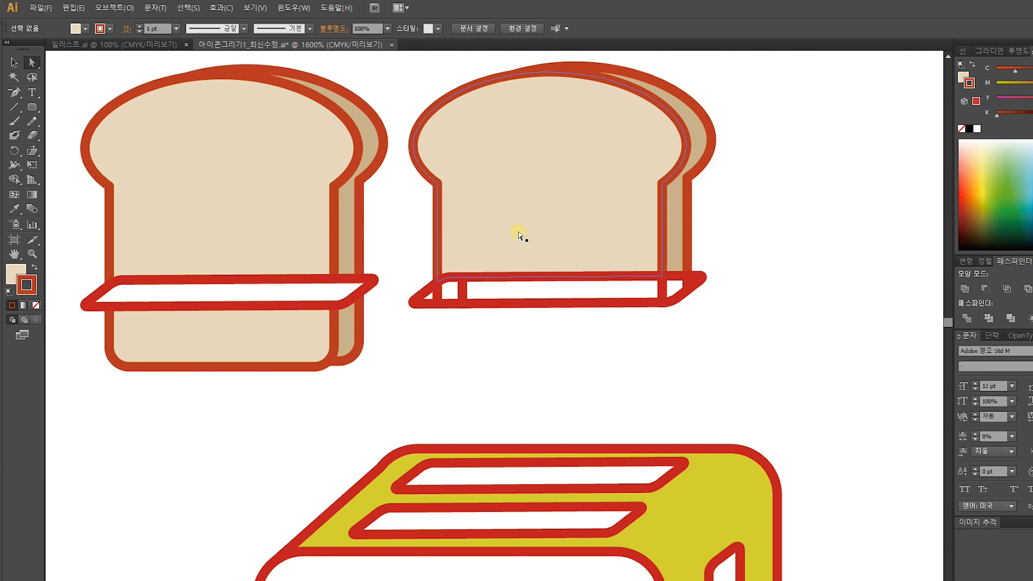
left_click(449, 293)
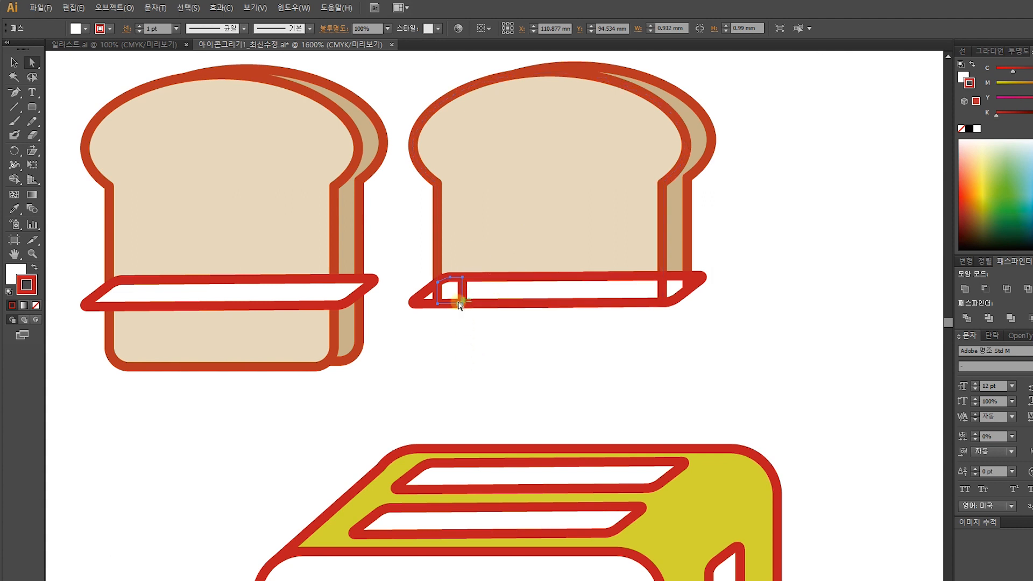
left_click(611, 297)
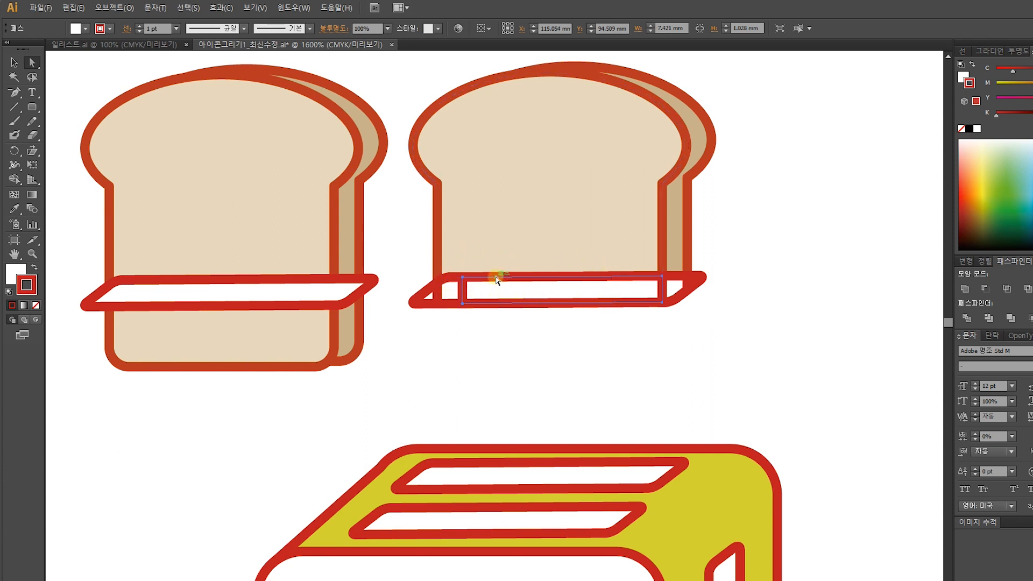
left_click(456, 293)
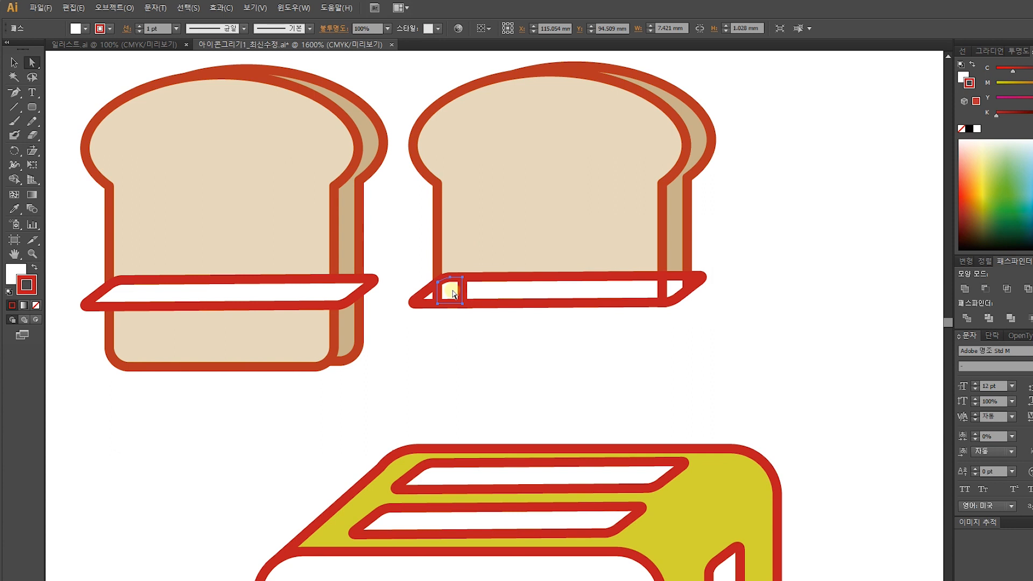
left_click(486, 295, "shift")
left_click(500, 234, "shift")
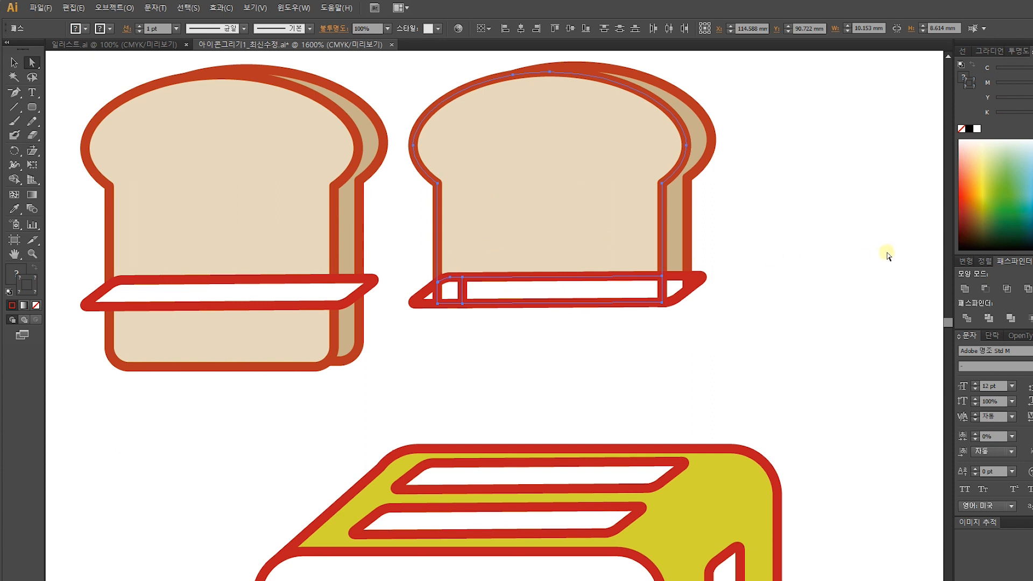
left_click(966, 289)
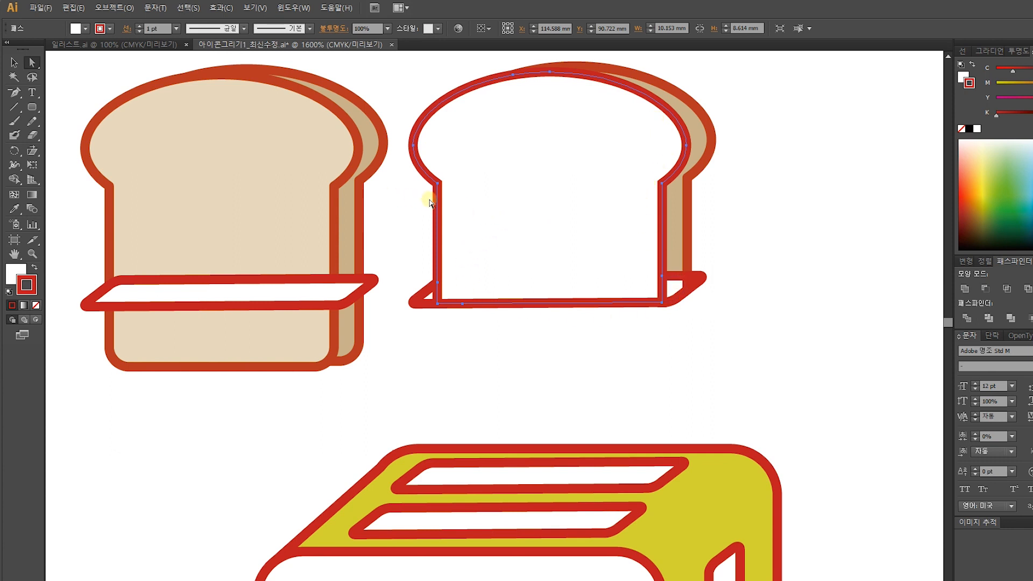
left_click(17, 210)
left_click(201, 186)
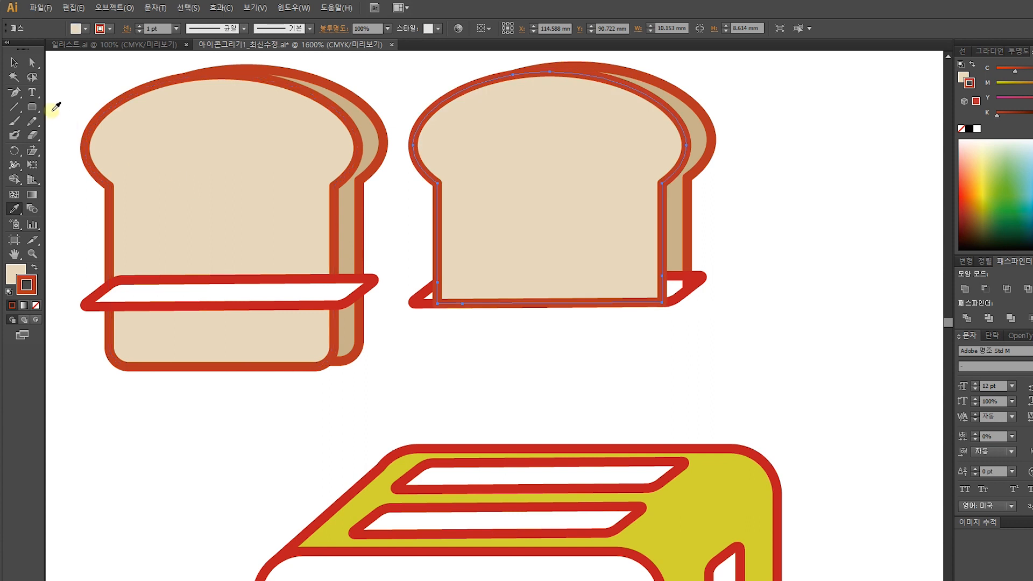
Unite the darker back slice with the slot piece beneath it, and sample the undivided bread's back-slice colours onto the merged shape
left_click(32, 62)
left_click(430, 299)
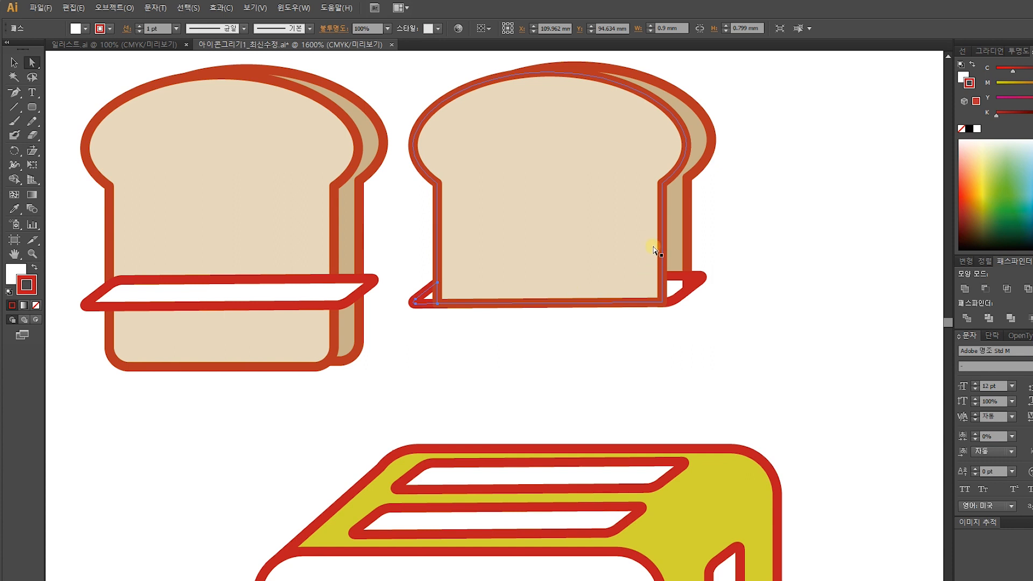
left_click(673, 224)
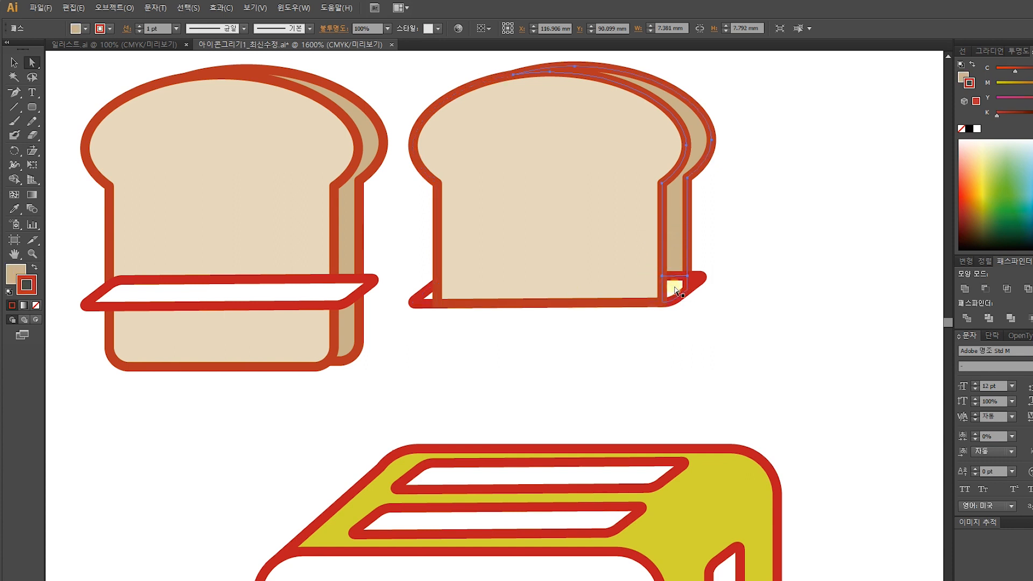
left_click(670, 289)
left_click(671, 253, "shift")
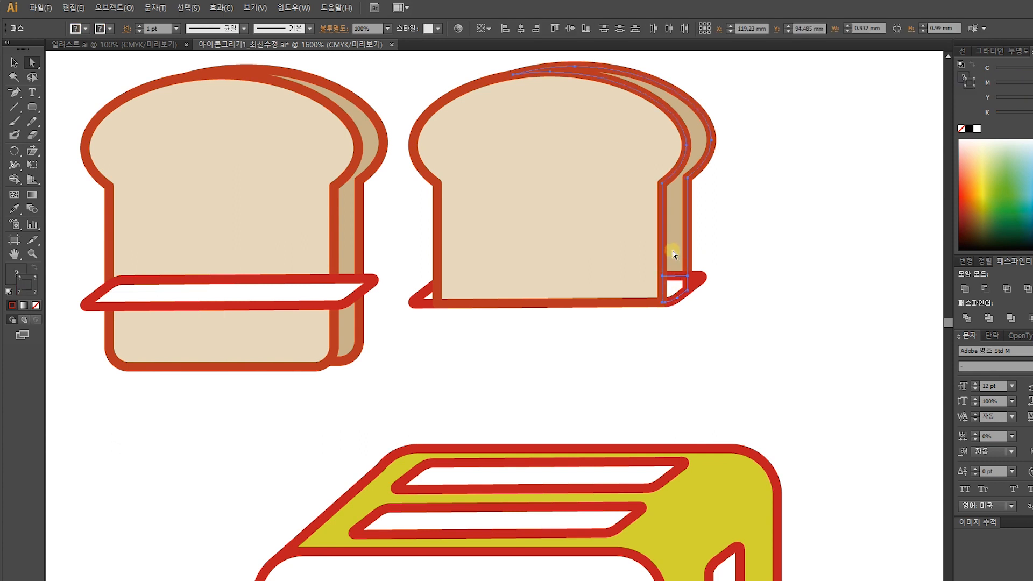
left_click(965, 290)
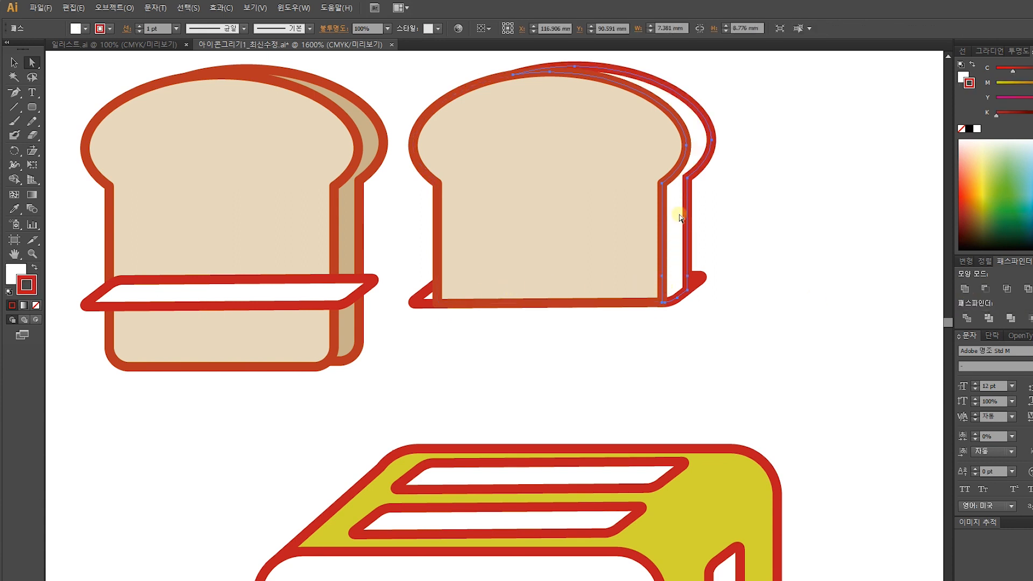
left_click(16, 207)
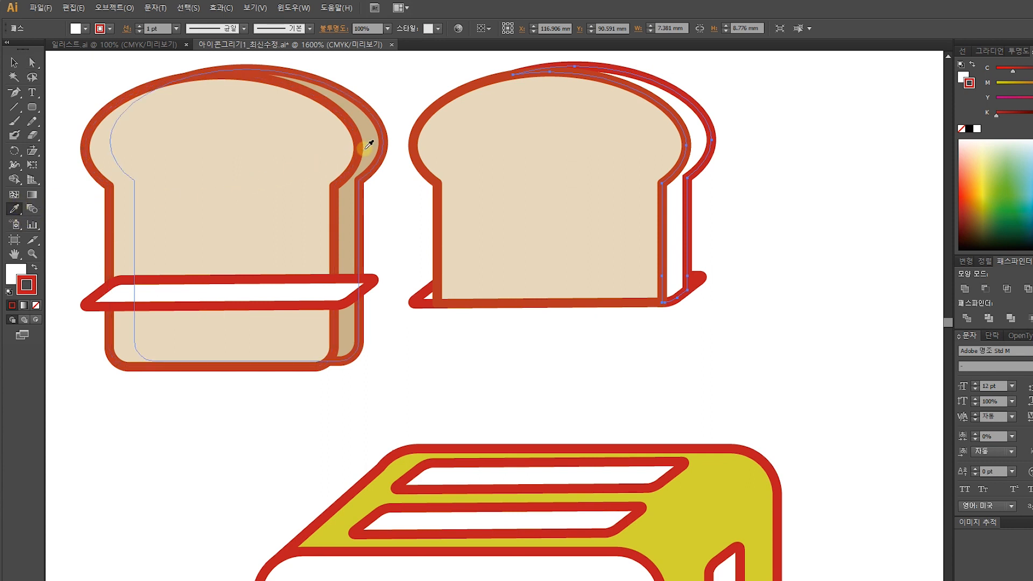
left_click(375, 134)
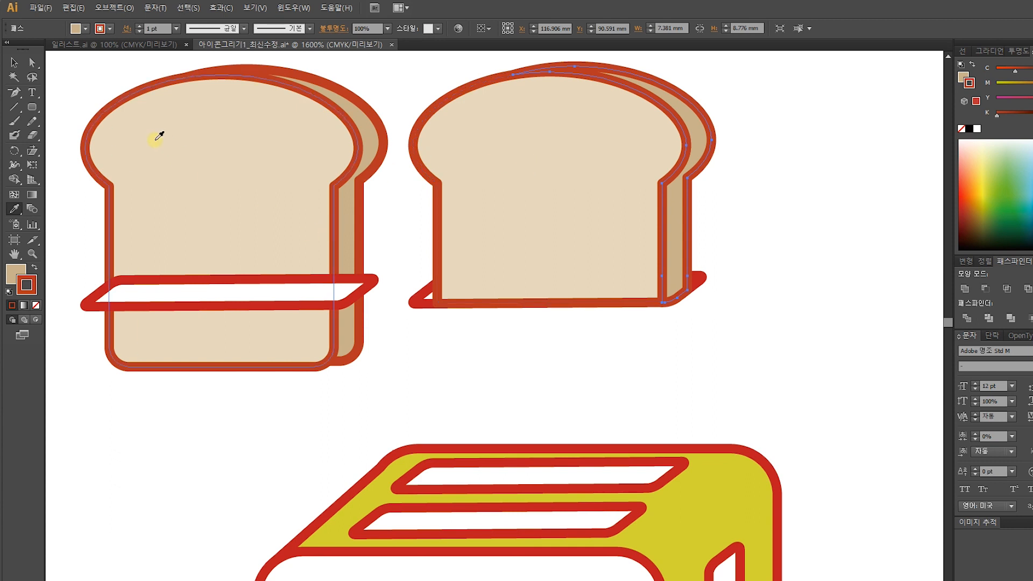
left_click(31, 62)
left_click(103, 82)
Fill the small triangular slot piece at the cut bread's lower left with dark gray
left_click_drag(645, 330, 605, 353)
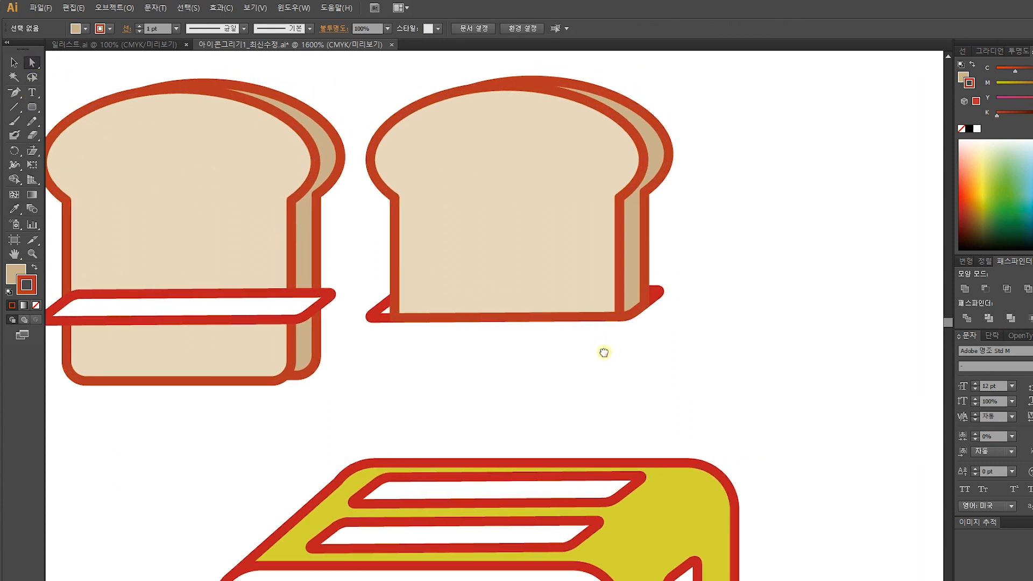
left_click(393, 319)
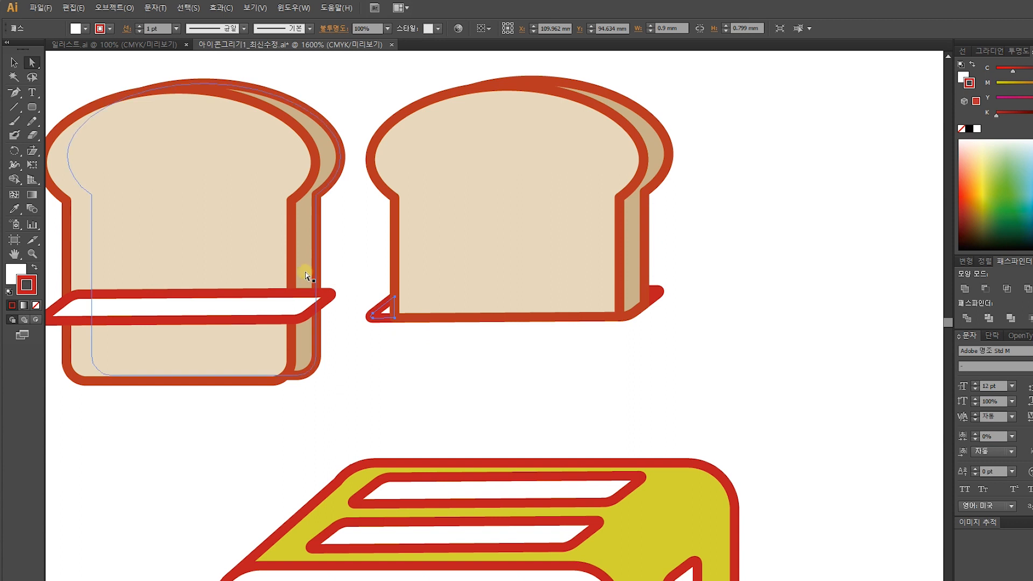
double_click(15, 273)
mouse_move(581, 340)
left_mouse_down()
mouse_move(609, 357)
mouse_move(590, 361)
left_mouse_up()
left_click(838, 269)
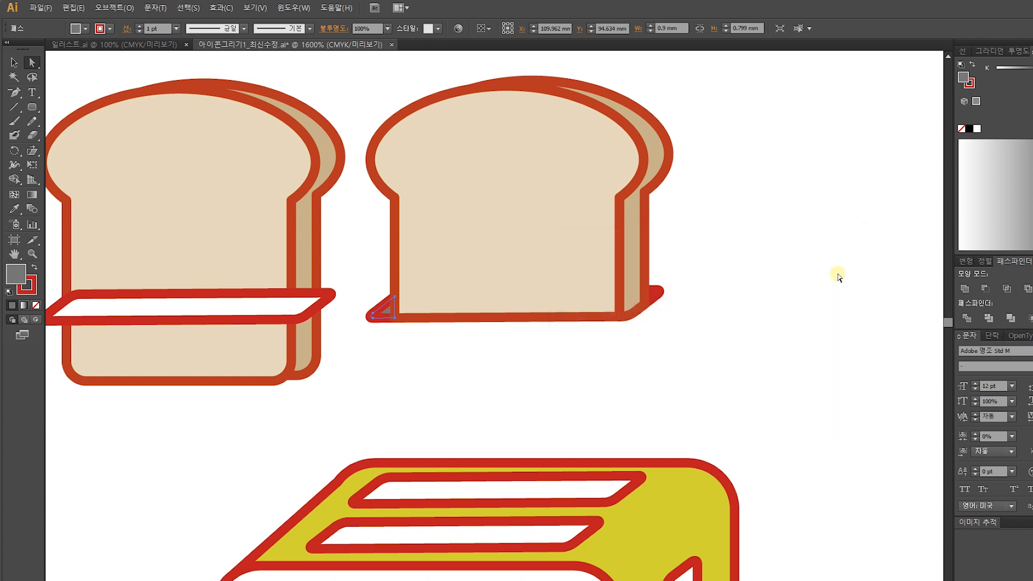
left_click(31, 64)
left_click(310, 89)
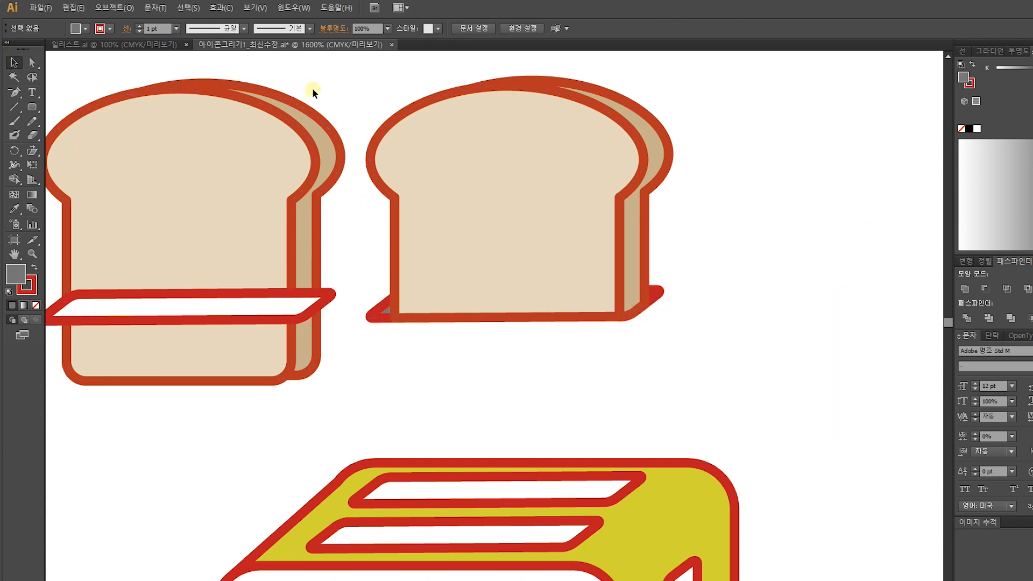
Examine the cut bread group's extent and its slot edges in relation to the toaster's top slots
left_click(650, 298)
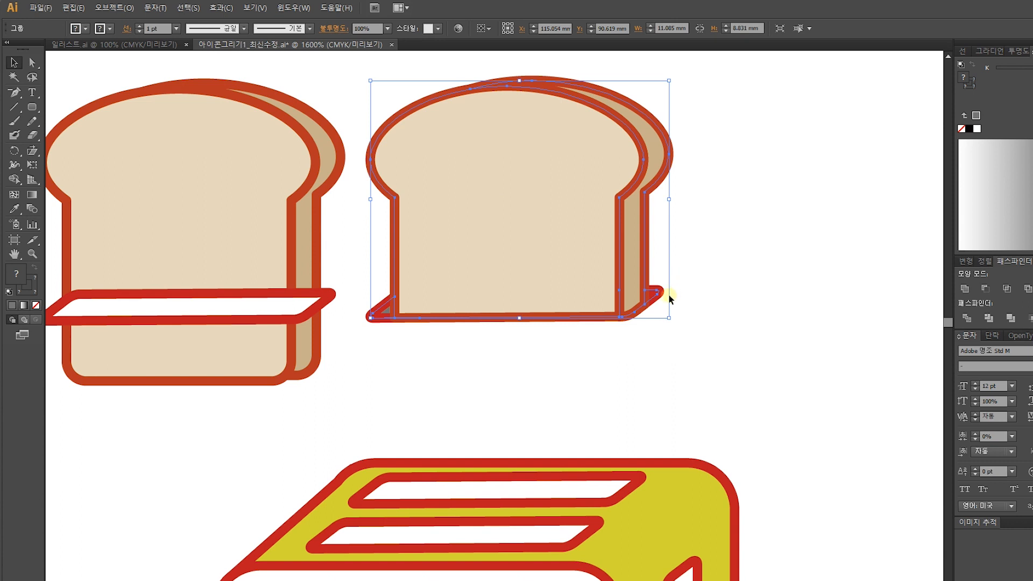
left_click_drag(698, 367, 374, 63)
left_click(704, 318)
left_click_drag(641, 388, 562, 384)
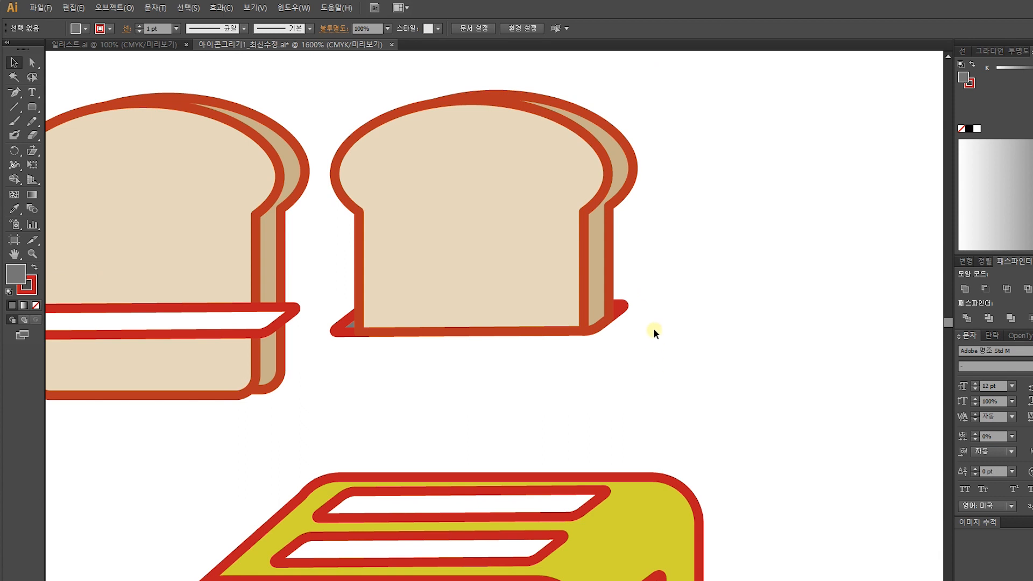
left_click_drag(578, 323, 337, 95)
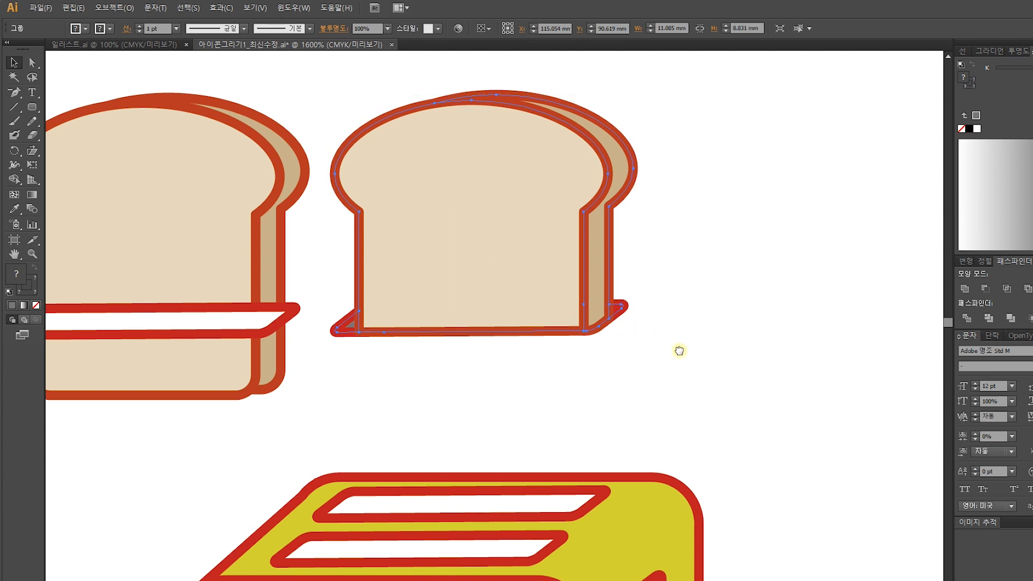
left_click_drag(678, 350, 693, 339)
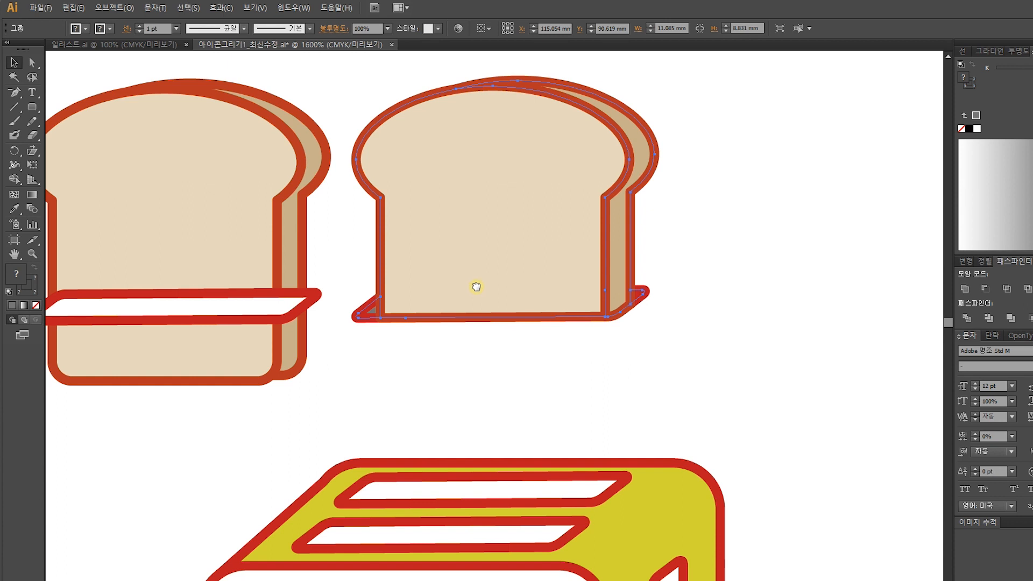
scroll(476, 311, "up", 1)
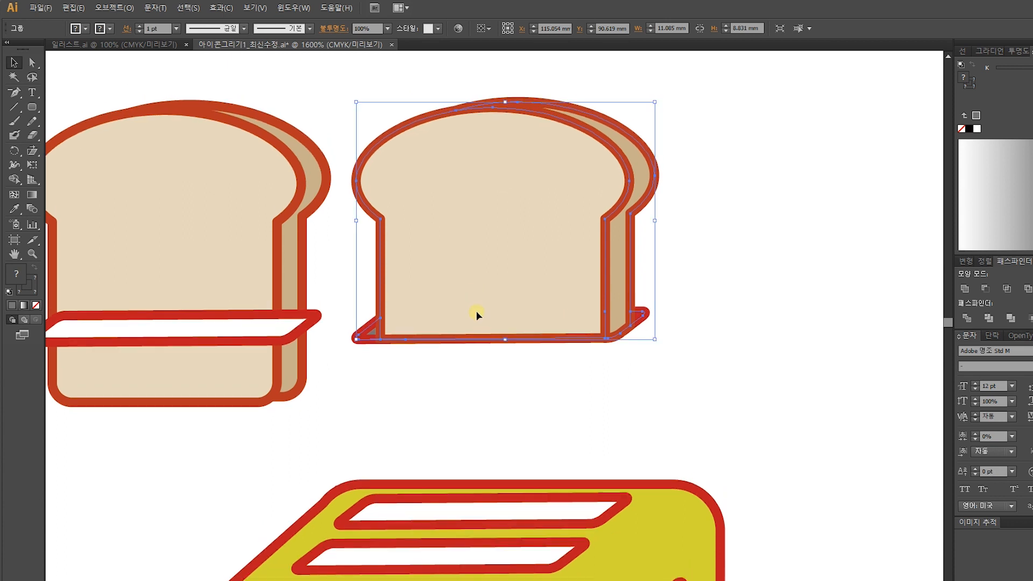
key("space")
left_click_drag(517, 302, 498, 210)
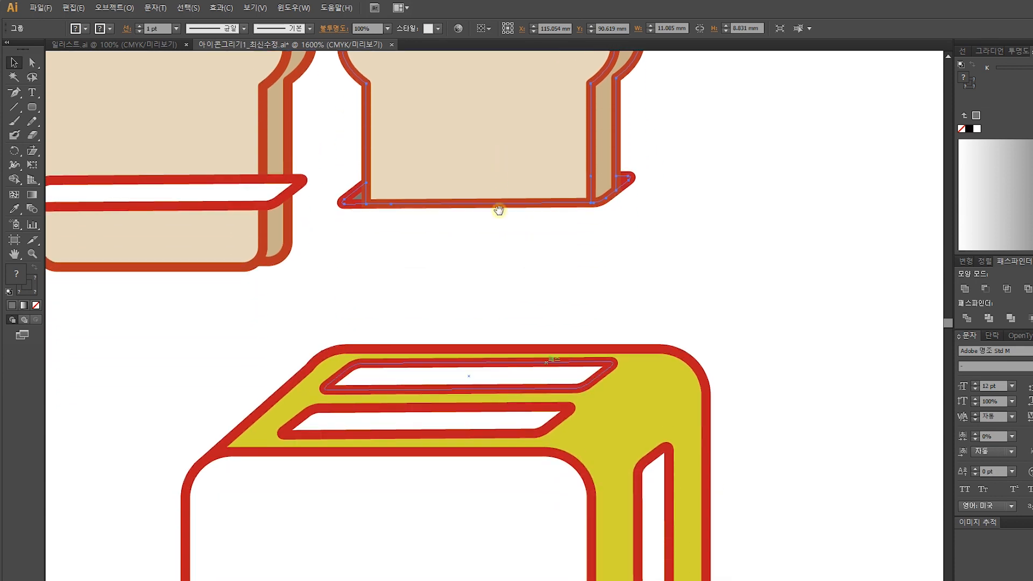
Move the cut bread group onto the toaster's front slot so its base lines up with the slot outline
left_click_drag(519, 113, 352, 221)
key("ctrl+minus")
key("space")
left_click_drag(537, 557, 113, 115)
left_click_drag(137, 164, 254, 148)
key("space")
left_click(626, 206)
key("ctrl+plus")
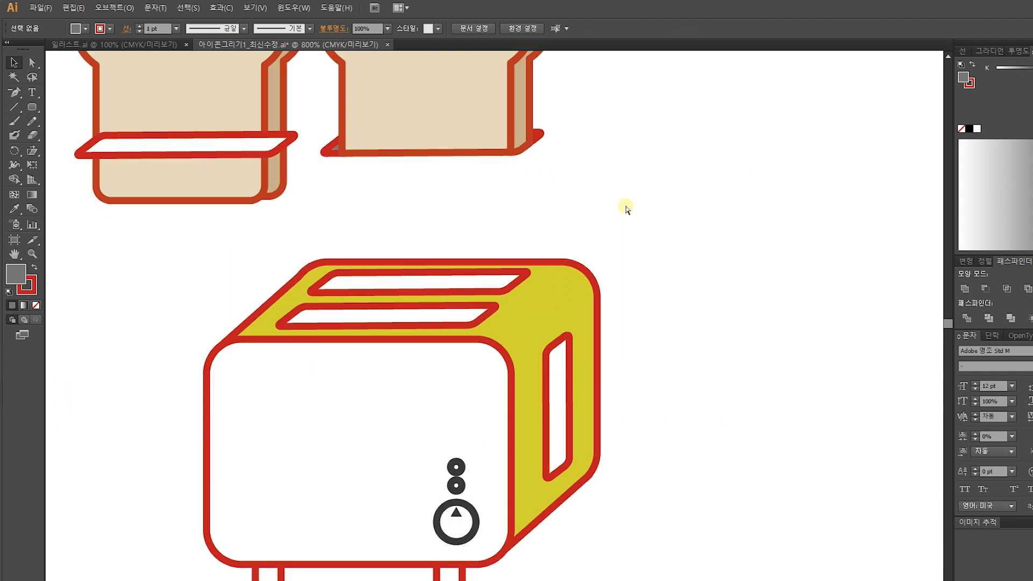
key("ctrl+plus")
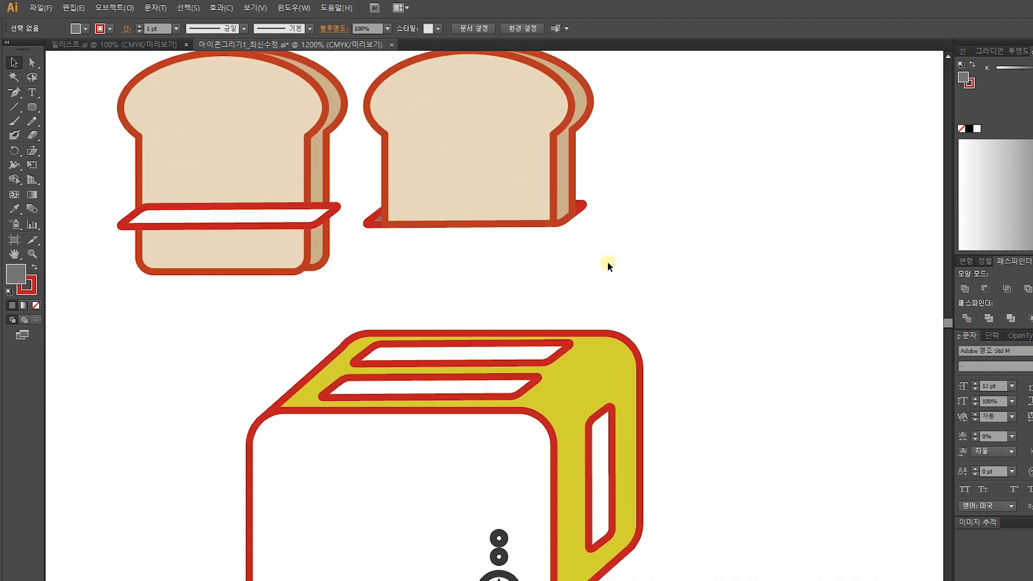
left_click(502, 188)
left_click_drag(502, 188, 466, 348)
left_click(637, 249)
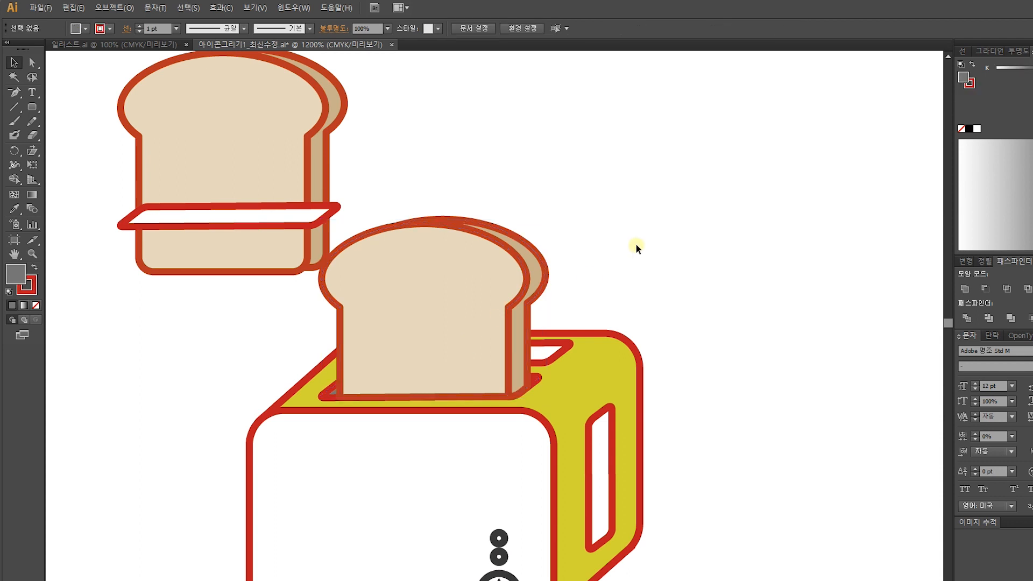
Move the undivided bread with its slot shape slightly up and left, away from the bread in the toaster
left_click_drag(208, 143, 174, 133)
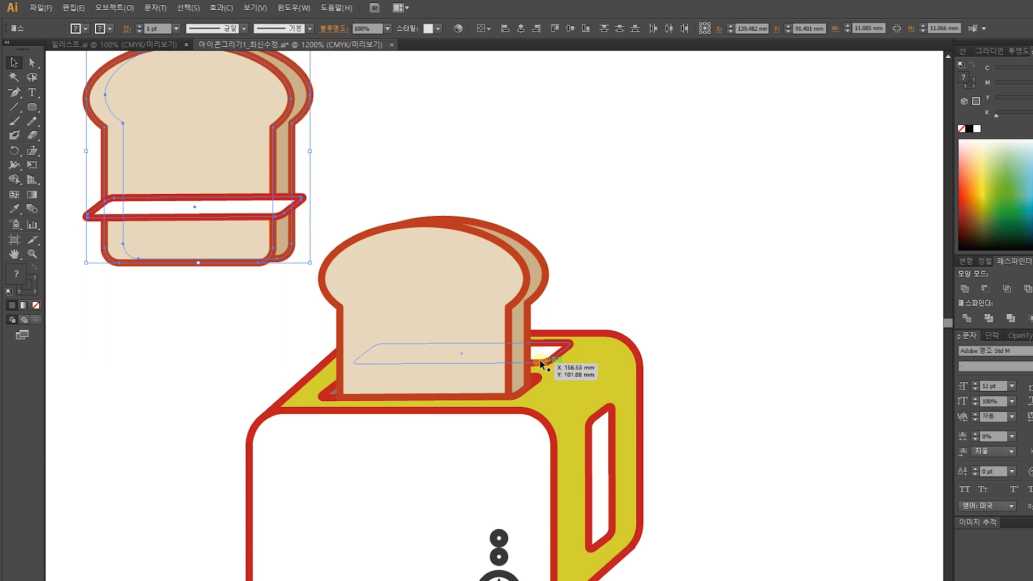
Duplicate the cut bread group about 1.57 mm right and 1.67 mm up onto the rear slot, and send the copy behind the front bread
left_click_drag(626, 363, 640, 275)
left_click(473, 289)
left_click_drag(494, 297, 524, 263)
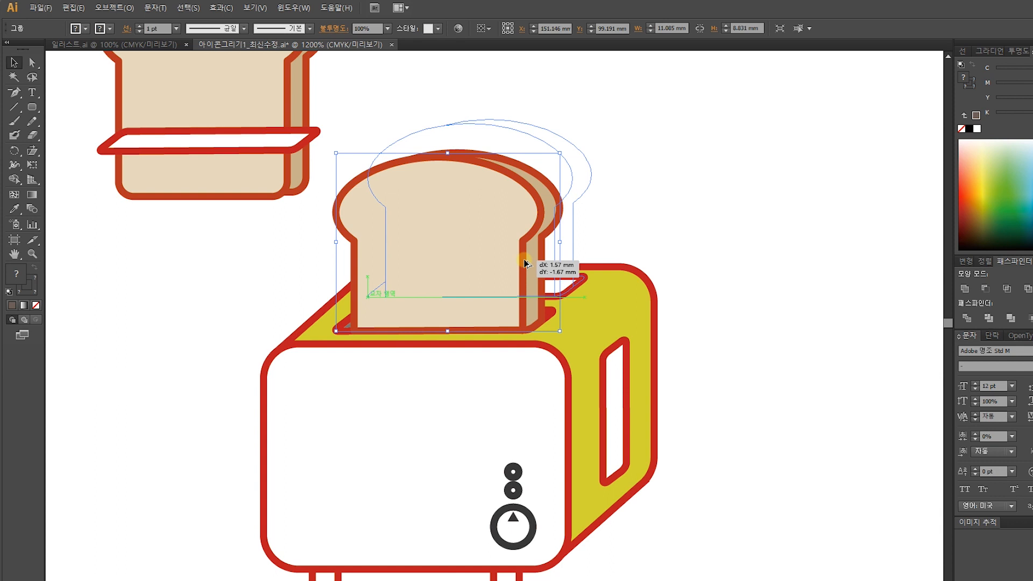
left_click_drag(525, 264, 526, 263)
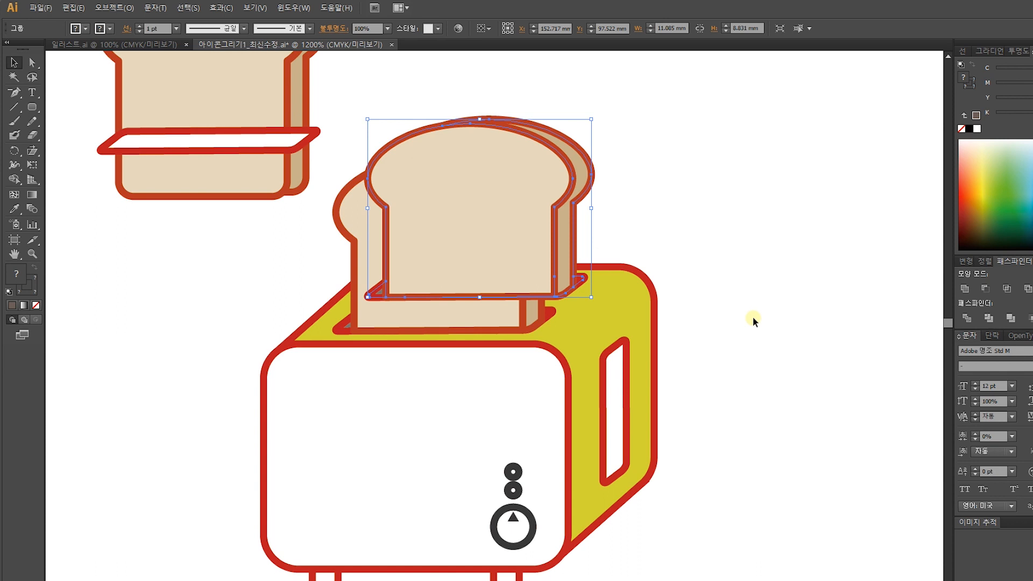
key("ctrl+[")
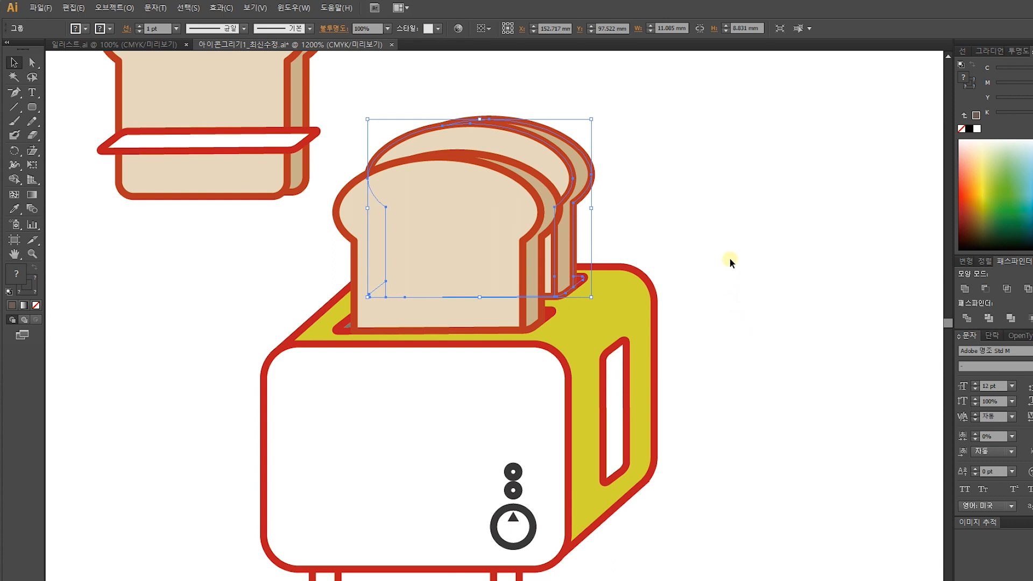
left_click(714, 205)
Examine the complete toaster with bread in both slots and compare its extent with the separate undivided bread and slot shape
left_click_drag(720, 233, 663, 209)
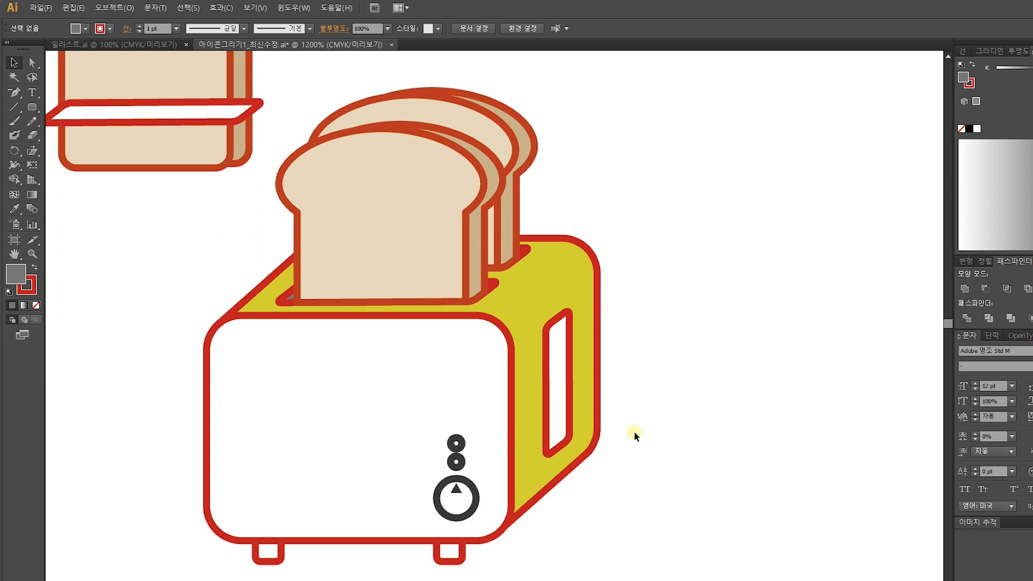
key("ctrl+minus")
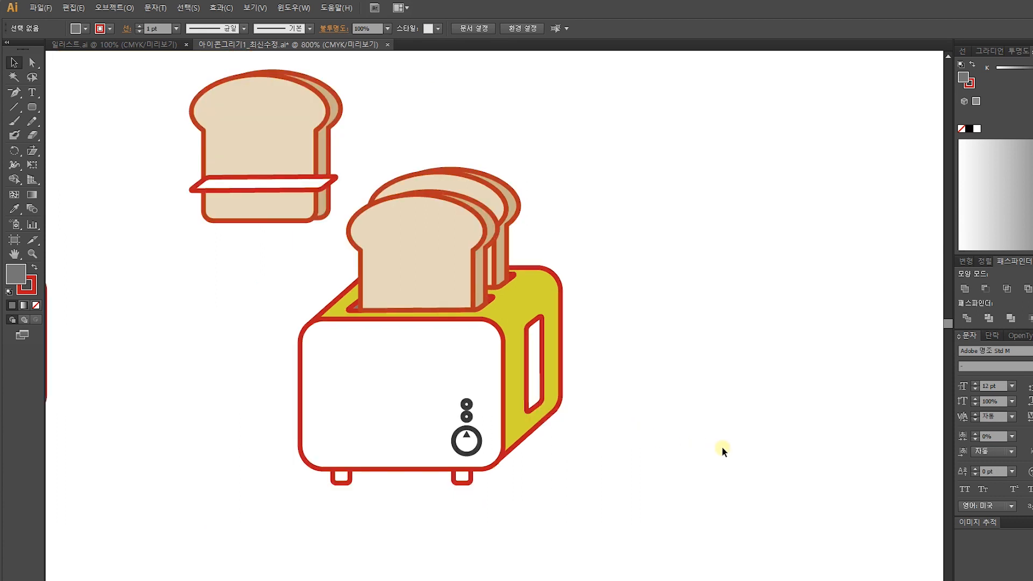
left_click_drag(601, 505, 367, 162)
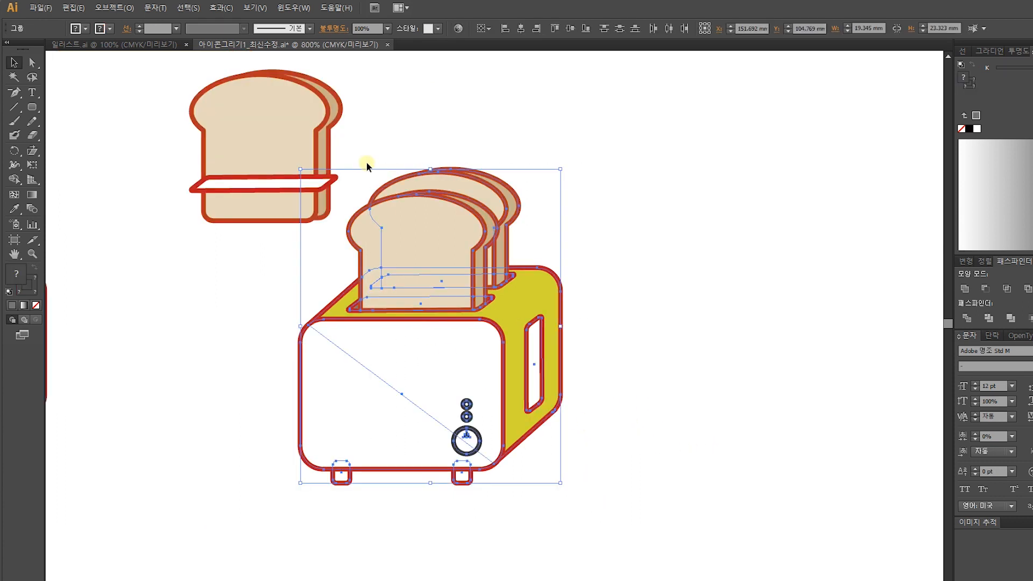
left_click(347, 156)
left_click_drag(326, 254, 244, 101)
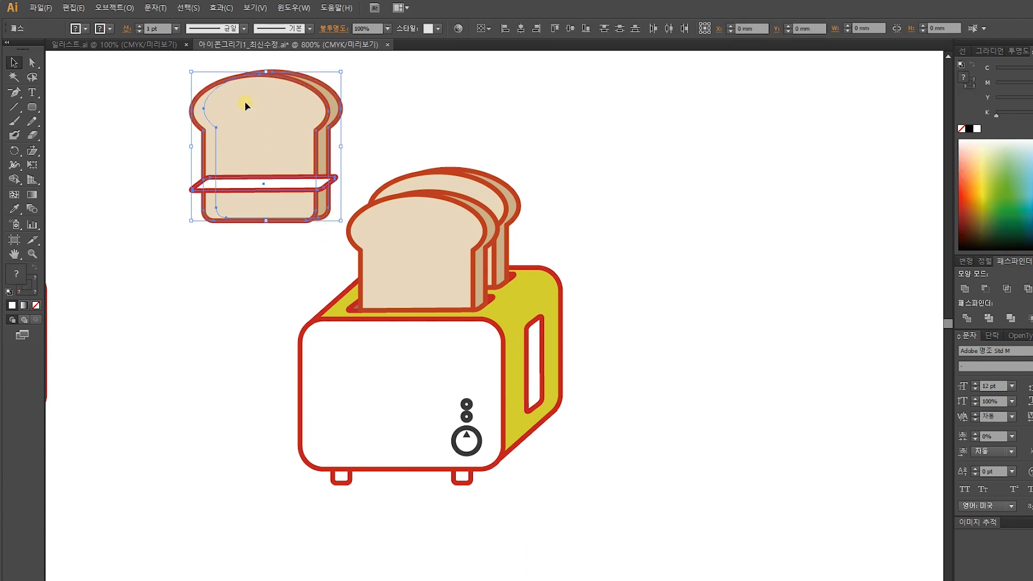
left_click(270, 257)
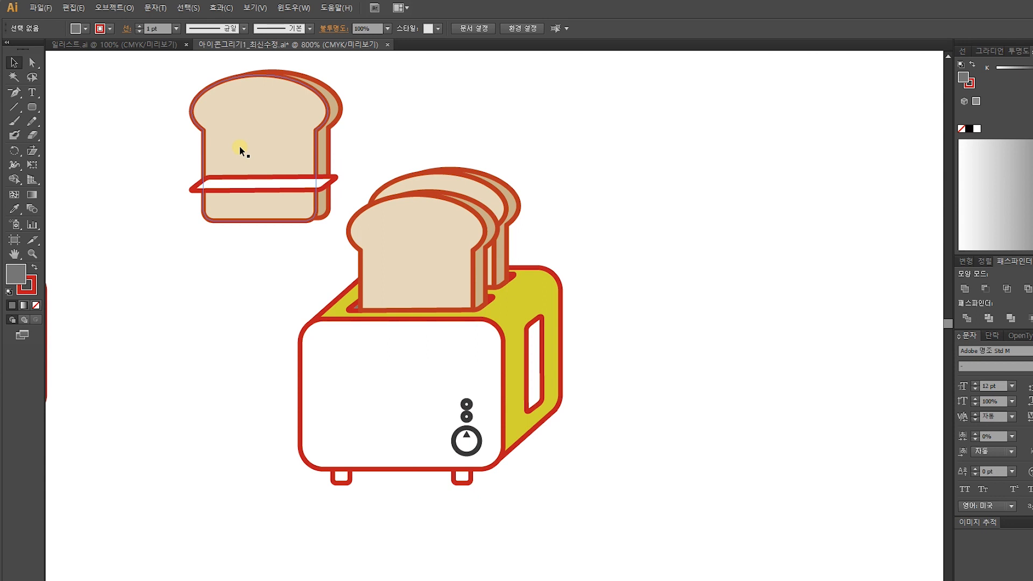
left_click_drag(590, 510, 288, 251)
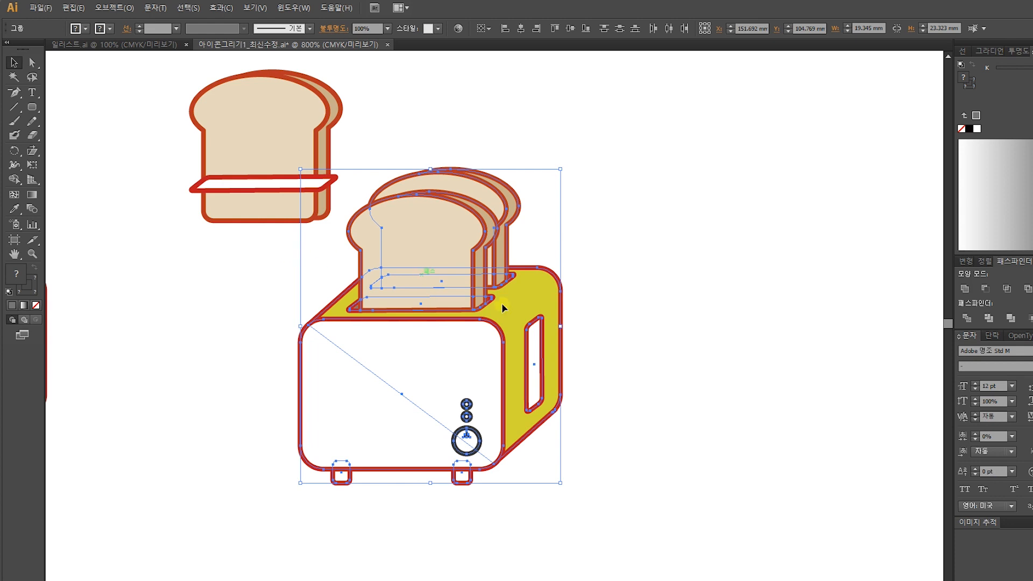
left_click(683, 412)
left_click_drag(612, 501, 259, 245)
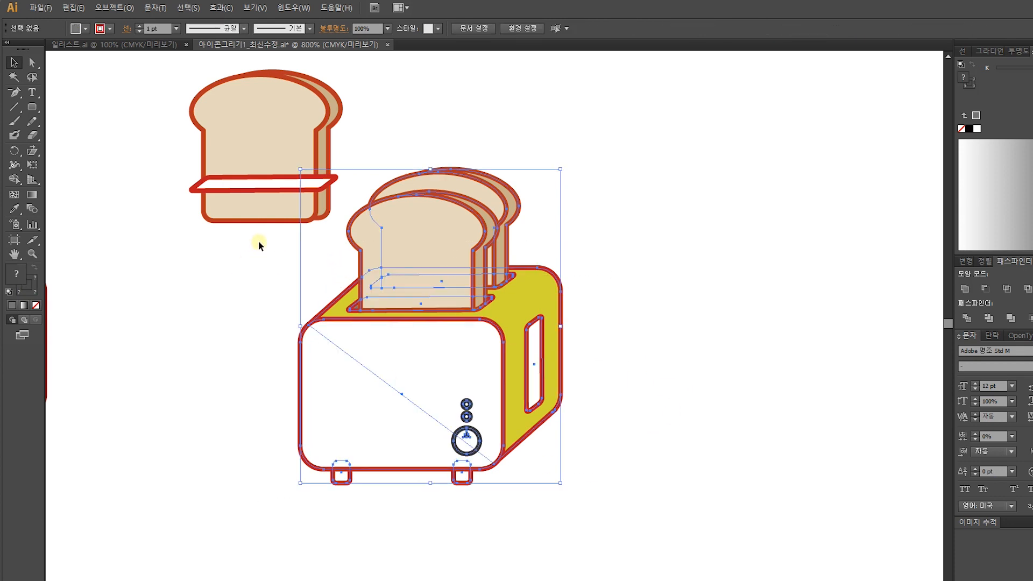
left_click(418, 120)
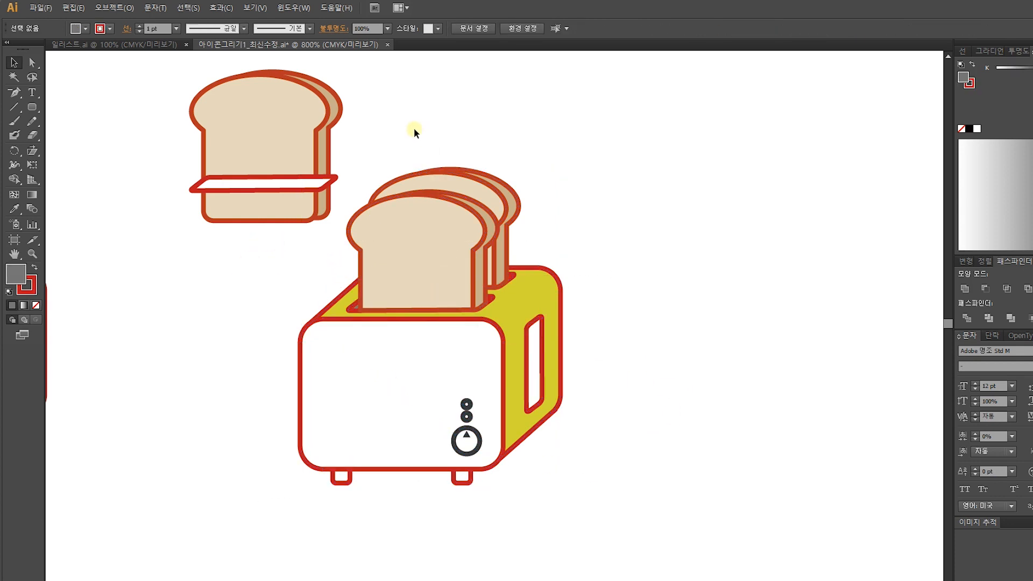